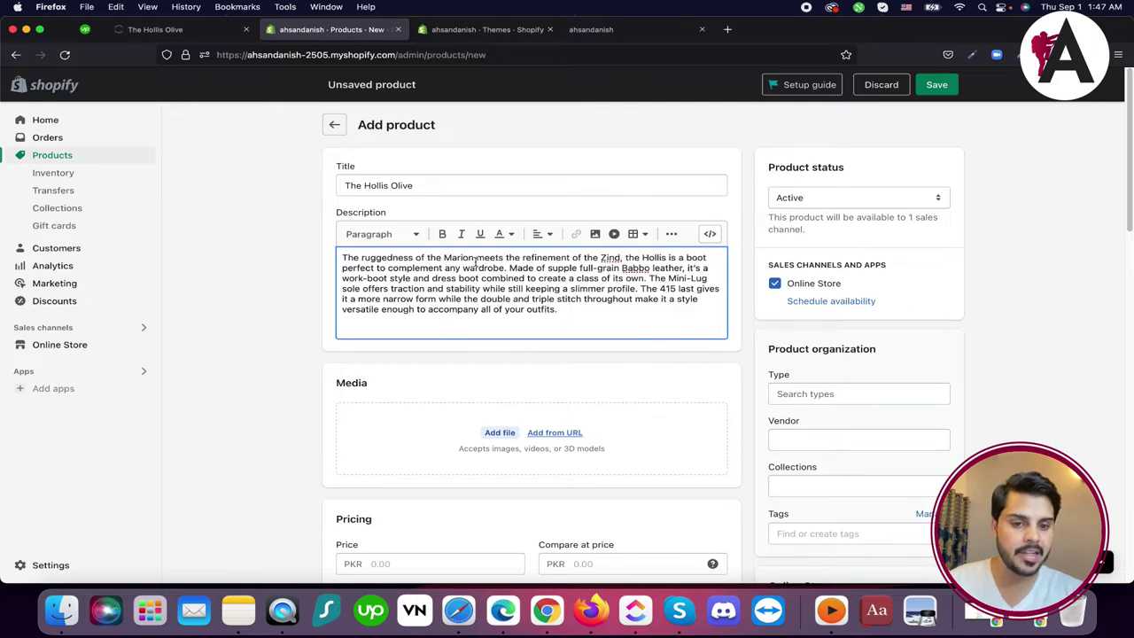
On the Helm product page for The Hollis Olive, save the boot's toe-view image to the Desktop
scroll(422, 306, down, 3)
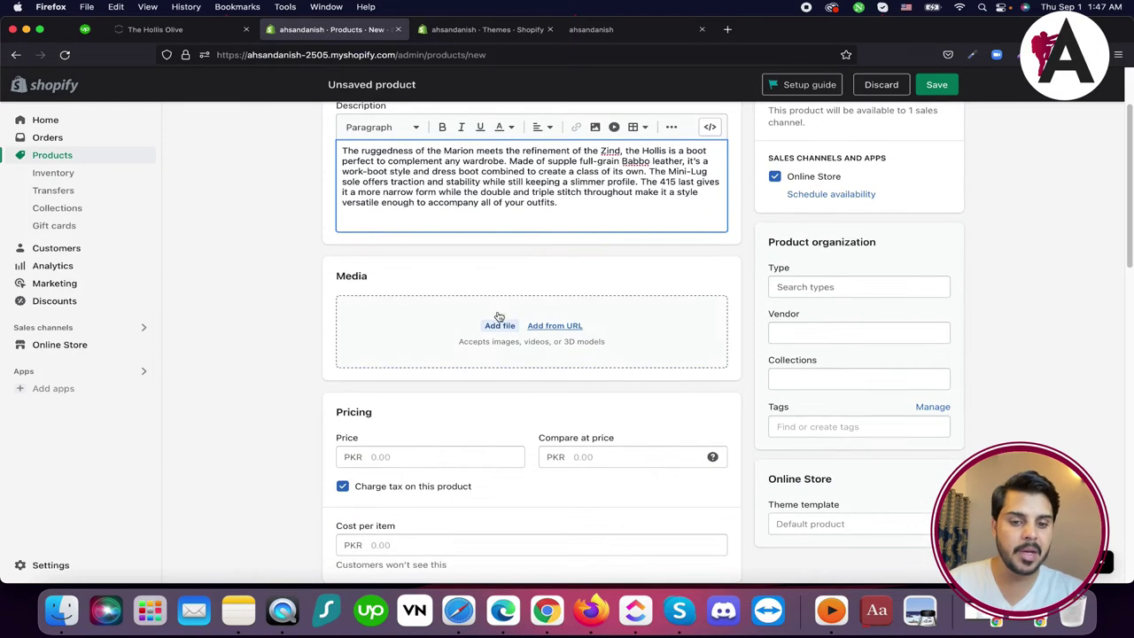
click(158, 30)
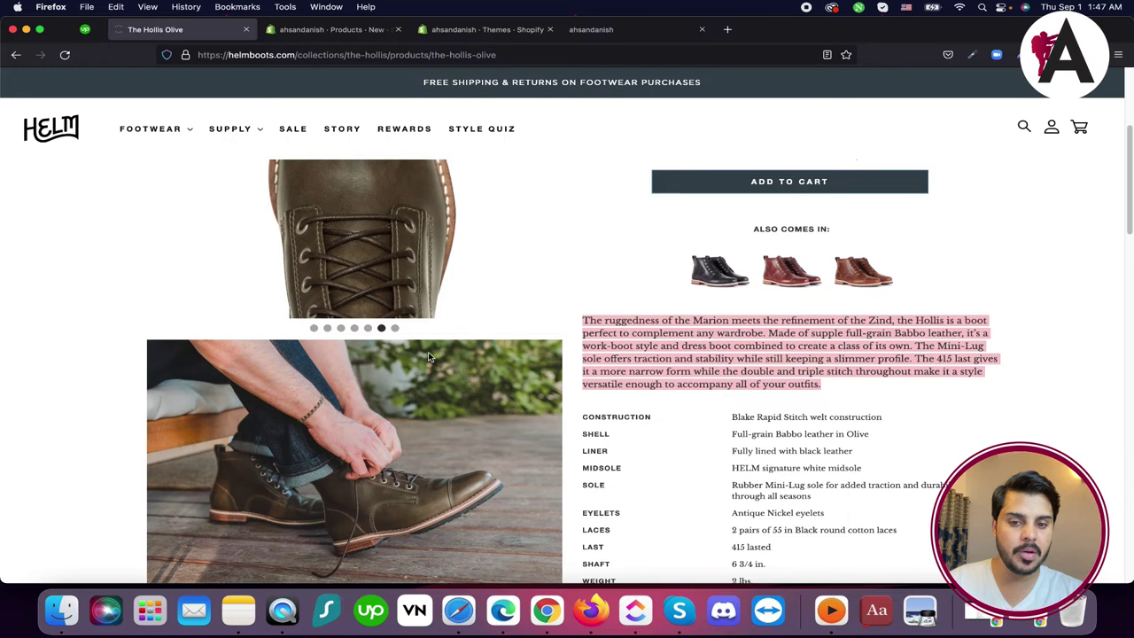
scroll(337, 241, up, 3)
right_click(338, 241)
click(381, 261)
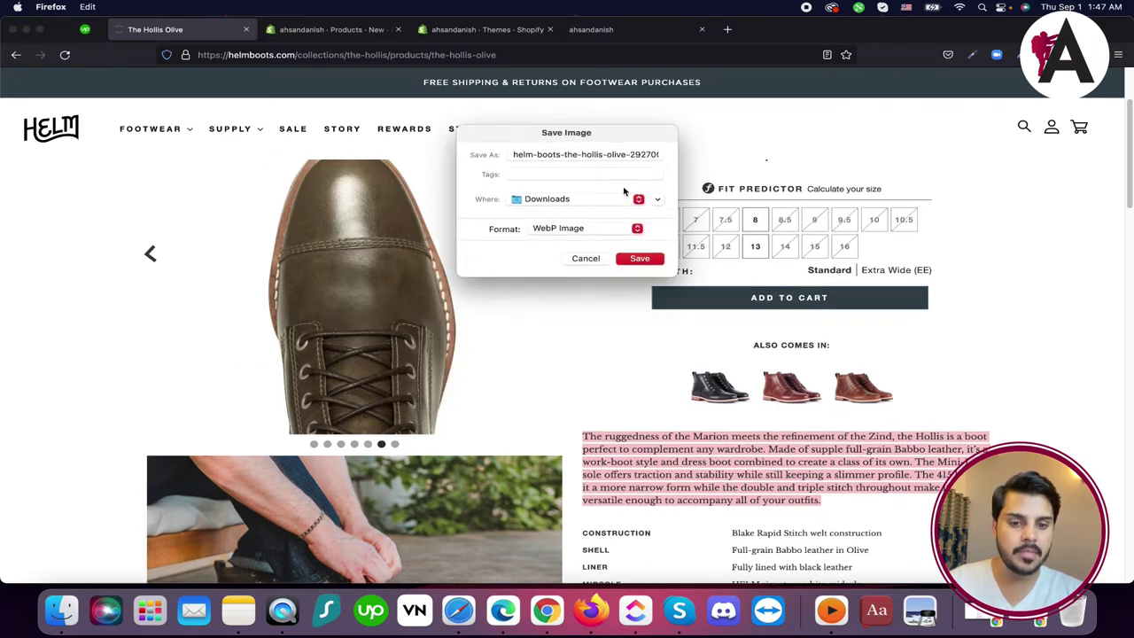
click(638, 200)
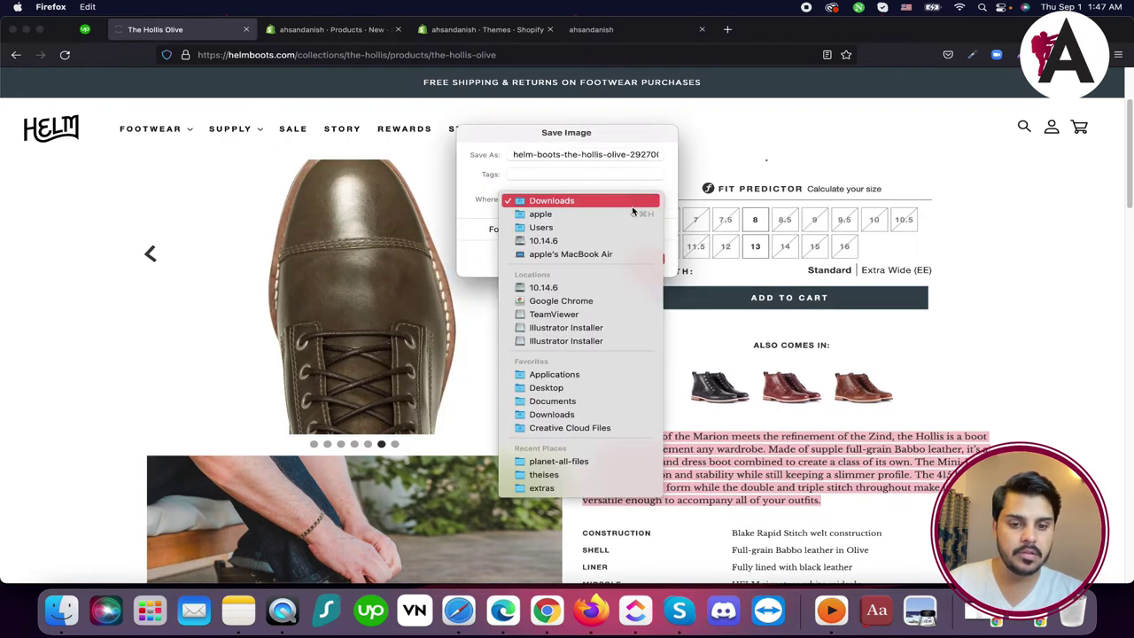
click(619, 387)
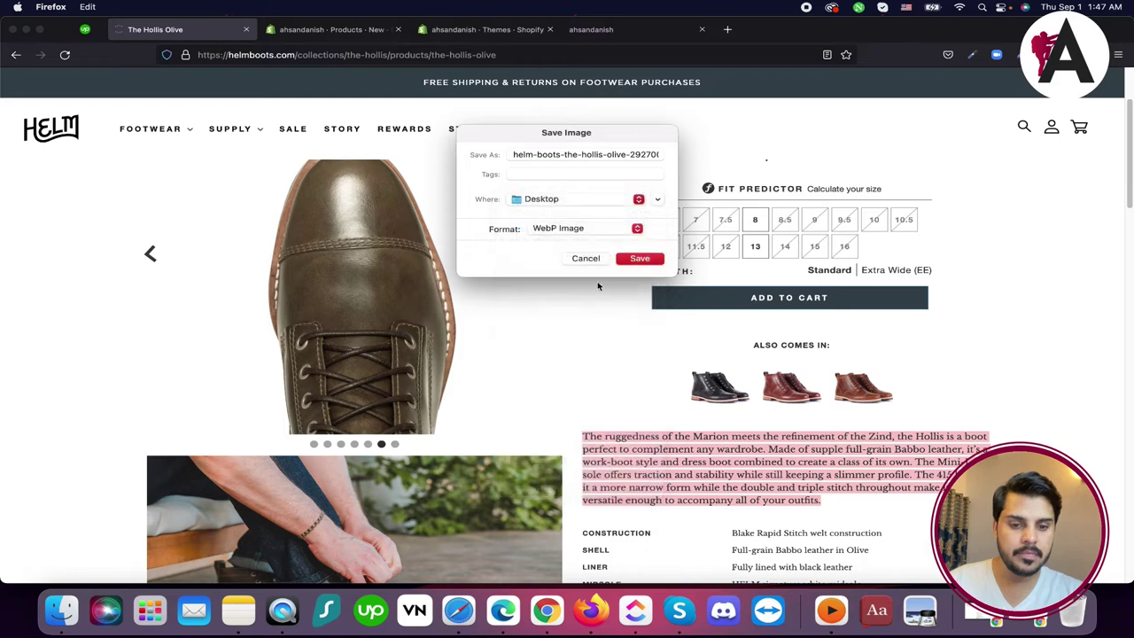
click(650, 258)
Save the gallery image of the boot's sole to the Desktop in WebP format
click(557, 255)
right_click(377, 242)
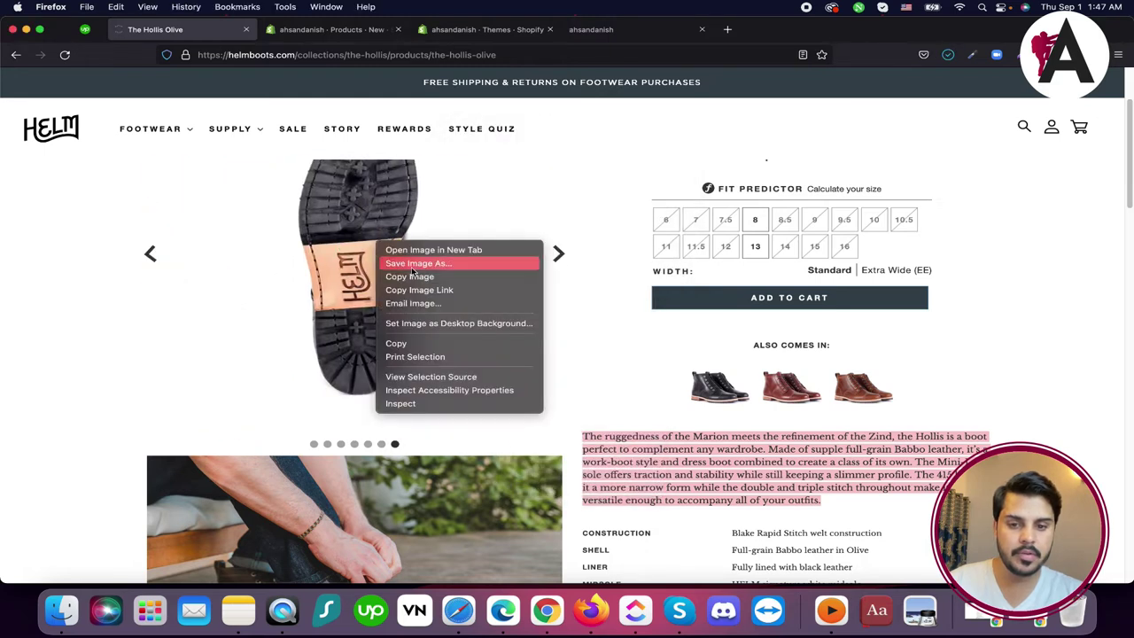
click(417, 265)
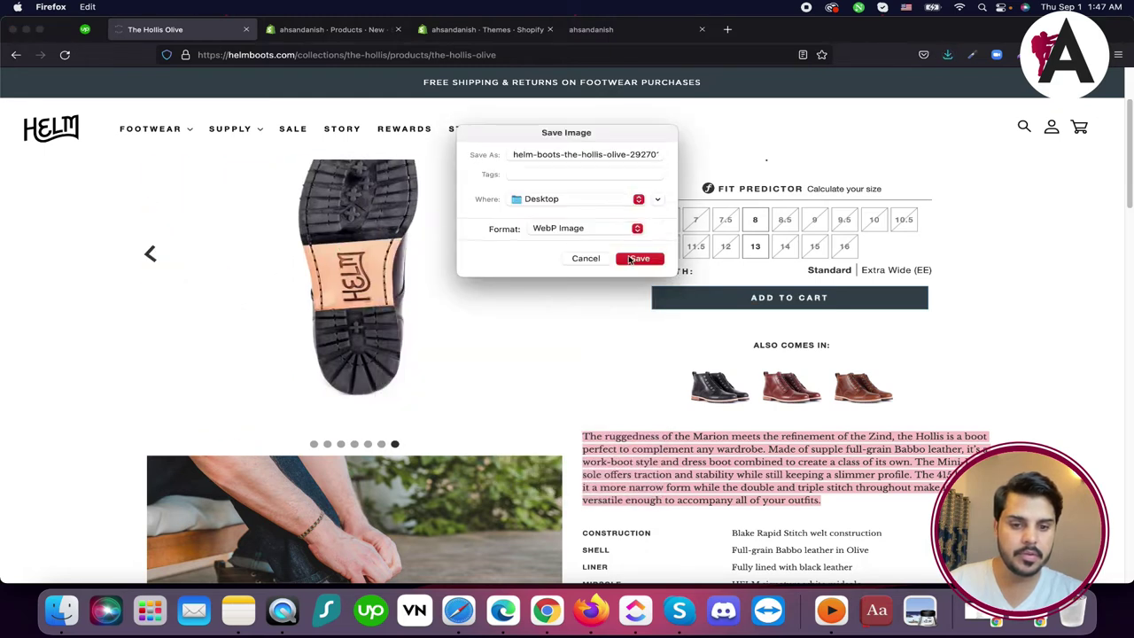
click(639, 258)
Save the gallery image showing the pair of boots to the Desktop in WebP format
click(554, 254)
right_click(397, 258)
click(450, 280)
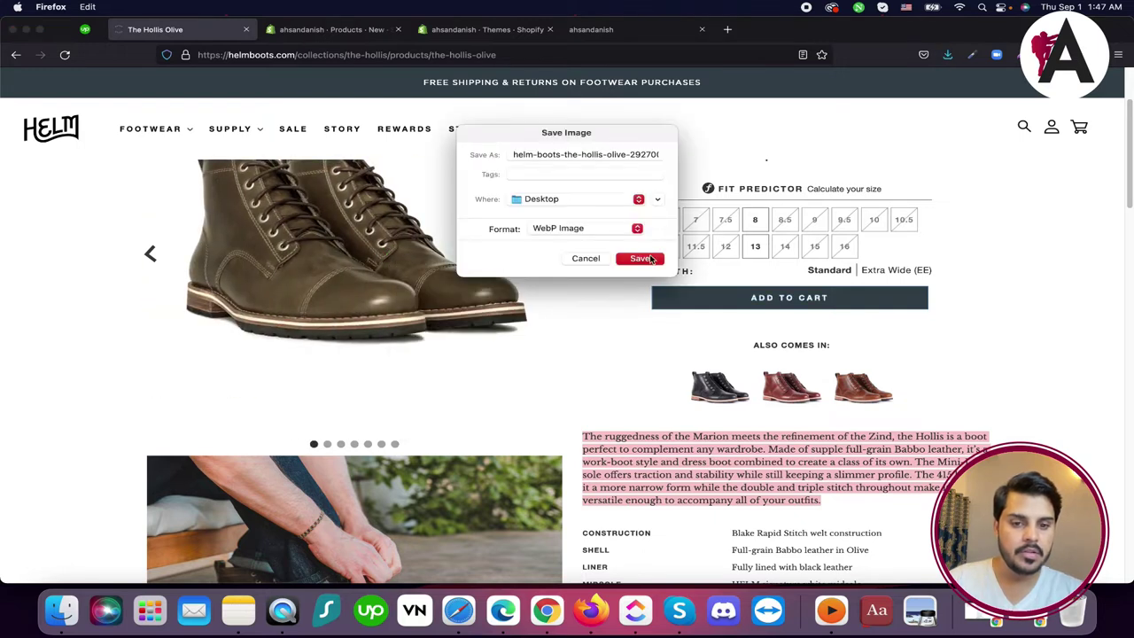
click(650, 258)
scroll(542, 372, down, 3)
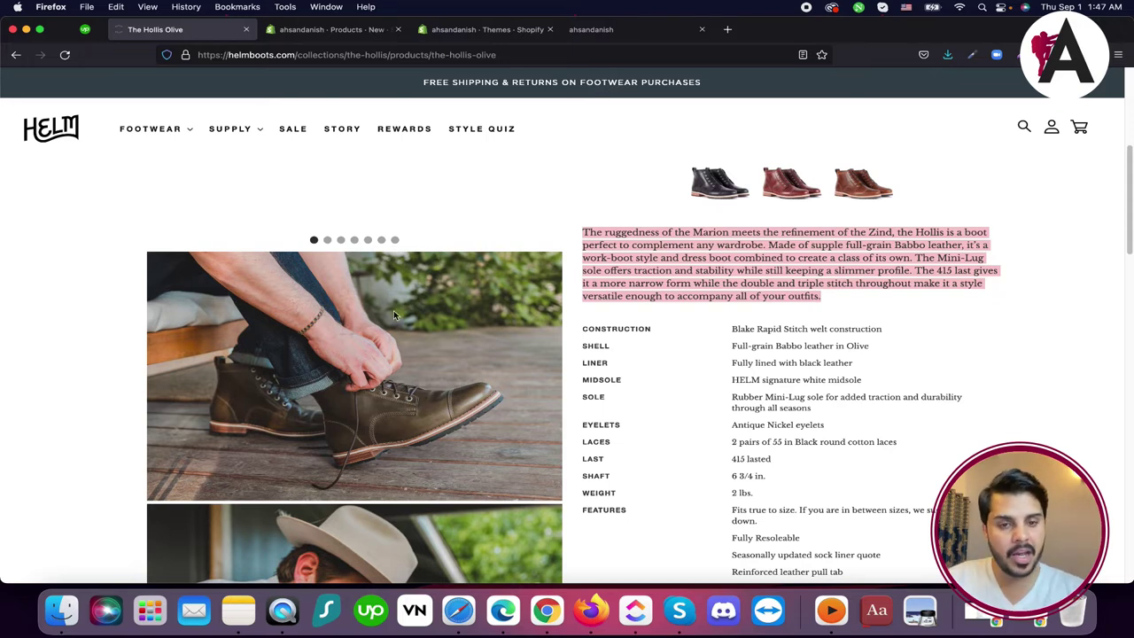
click(342, 34)
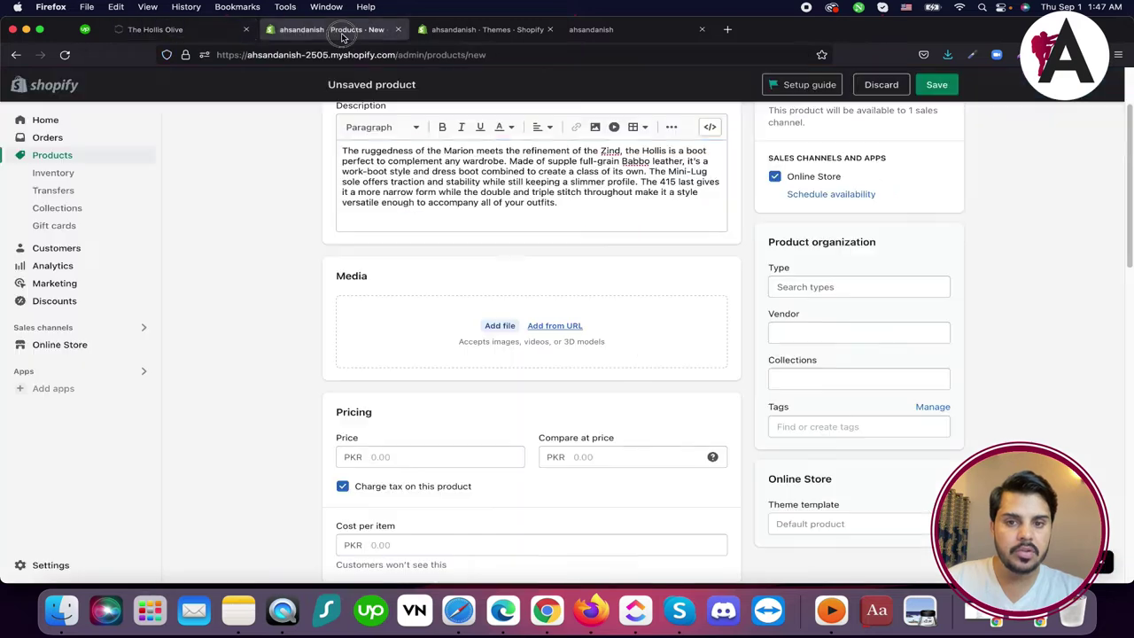
click(500, 326)
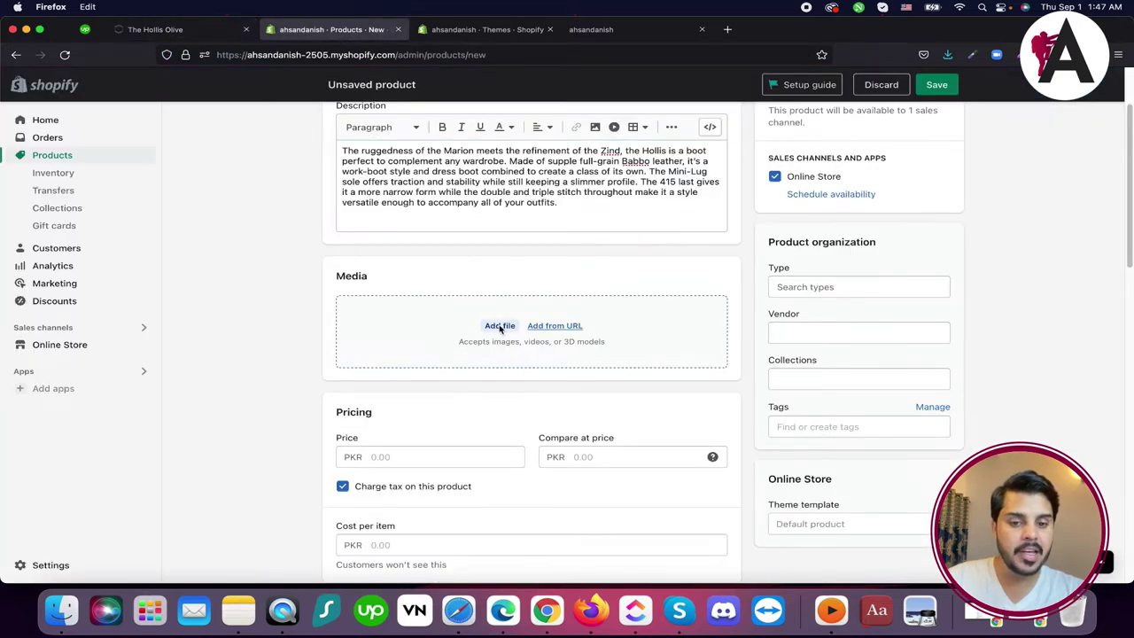
click(193, 206)
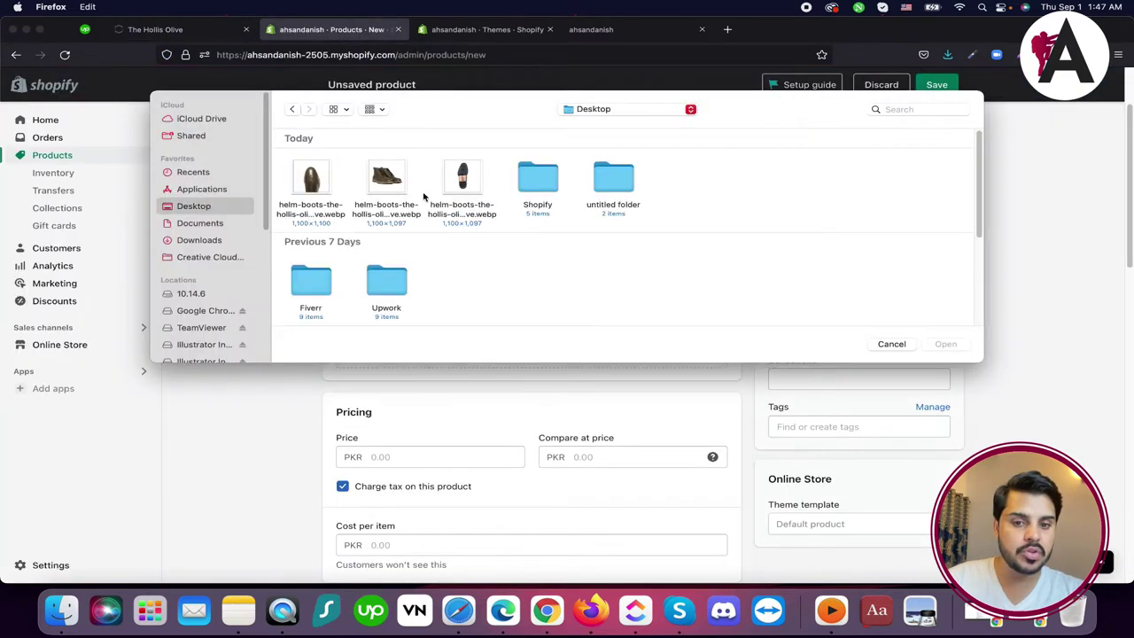
click(891, 344)
click(188, 31)
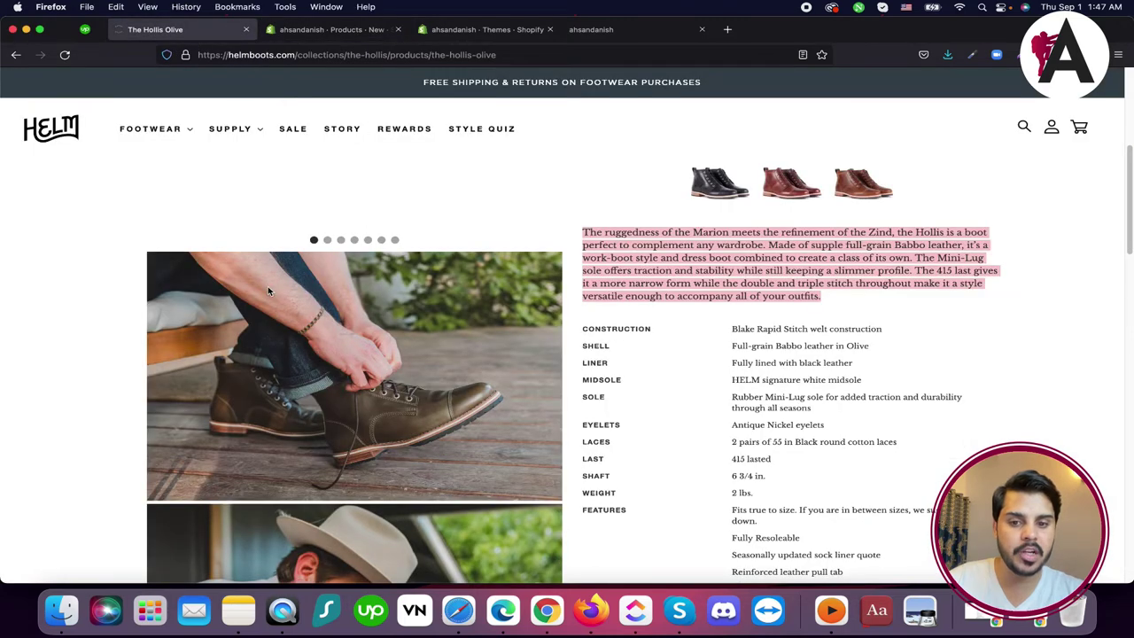
scroll(270, 290, up, 5)
right_click(301, 333)
click(381, 347)
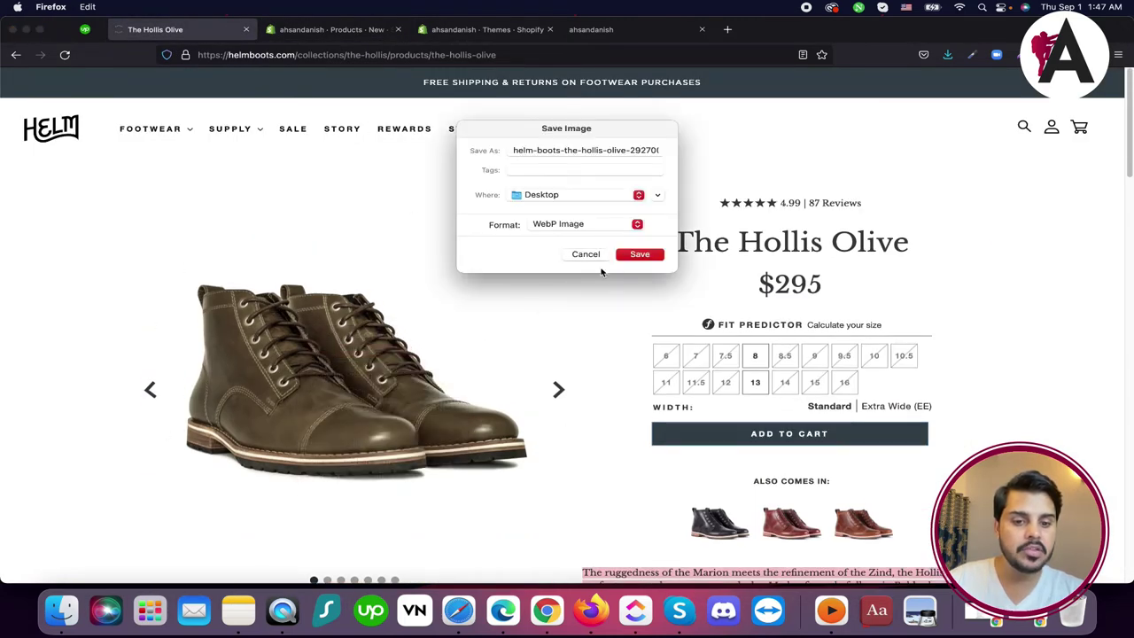
click(642, 255)
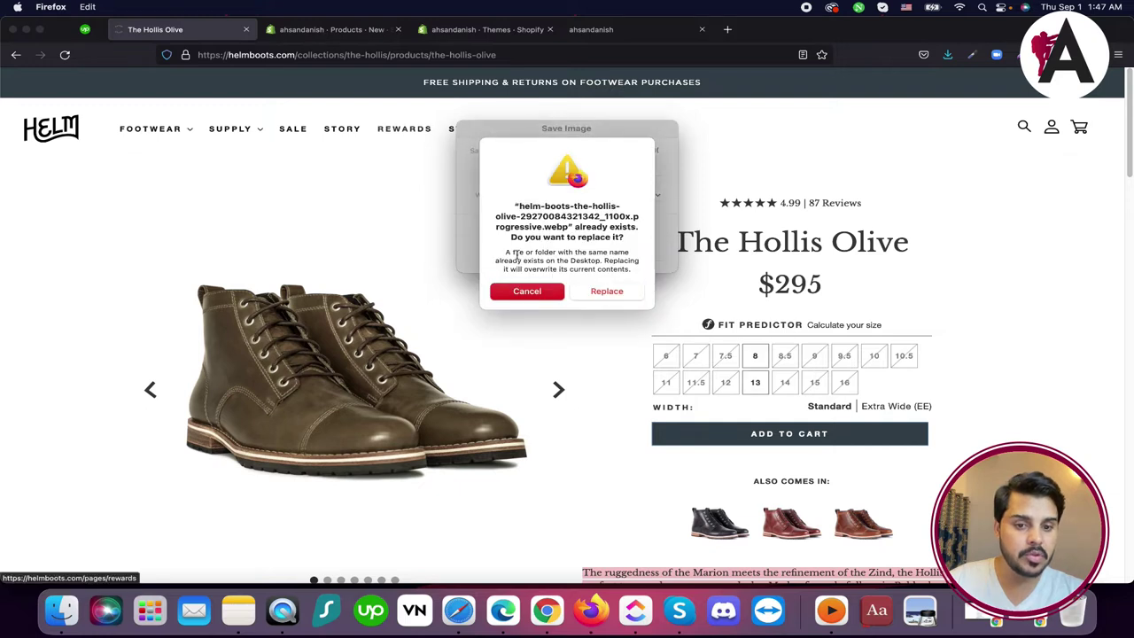
click(542, 292)
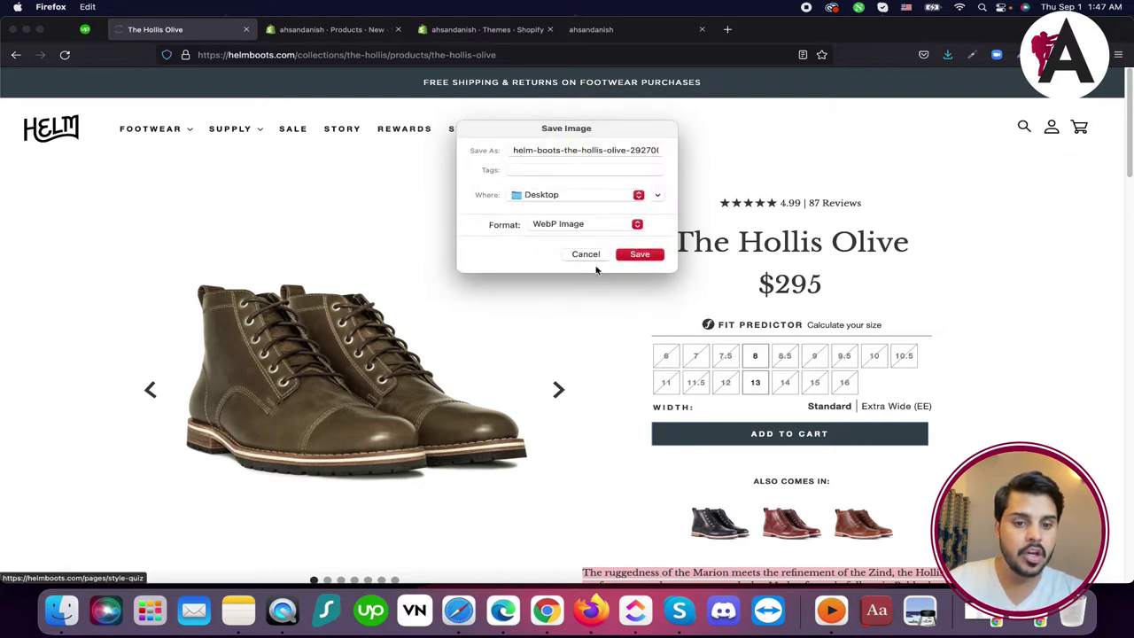
click(586, 255)
Return to the unsaved Shopify product and upload the boot pair image from the Desktop as its first media file
click(329, 29)
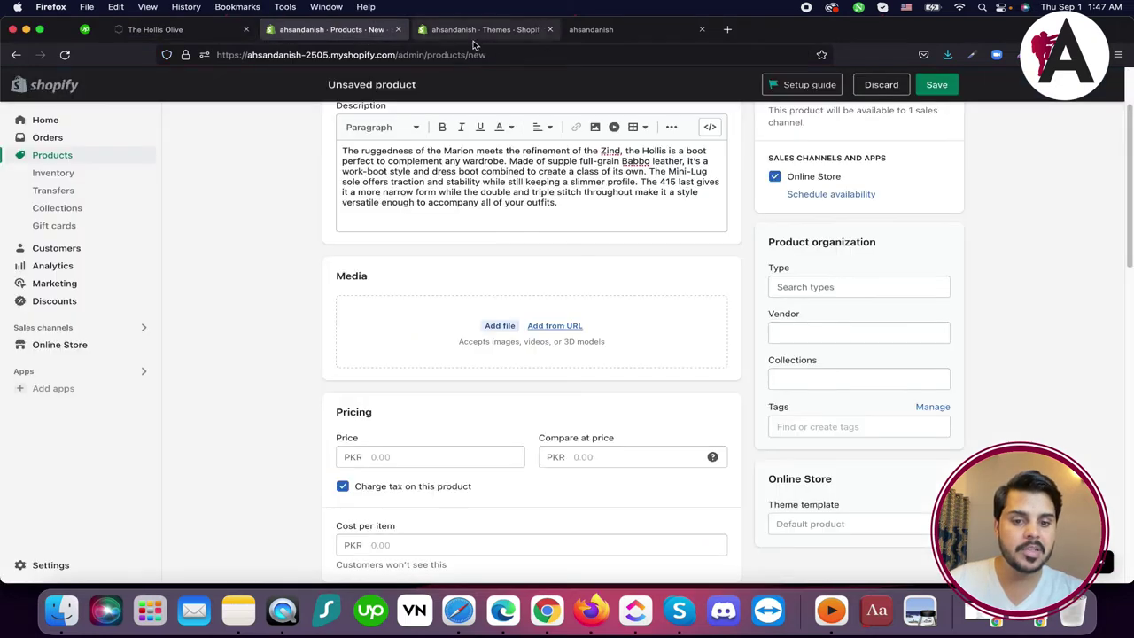
click(500, 326)
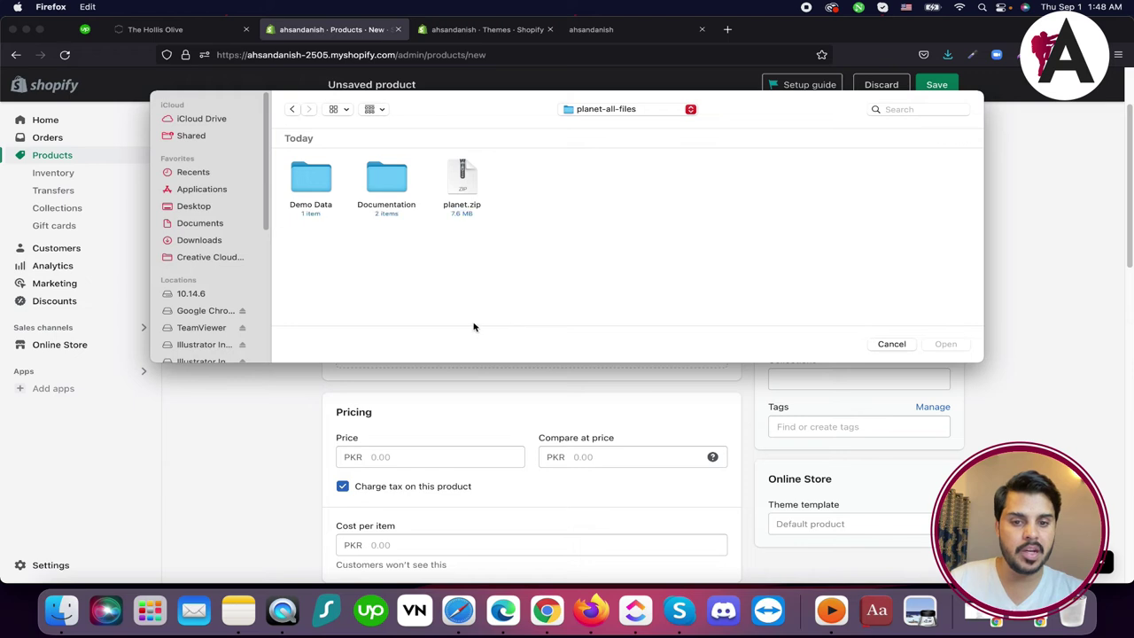
click(210, 206)
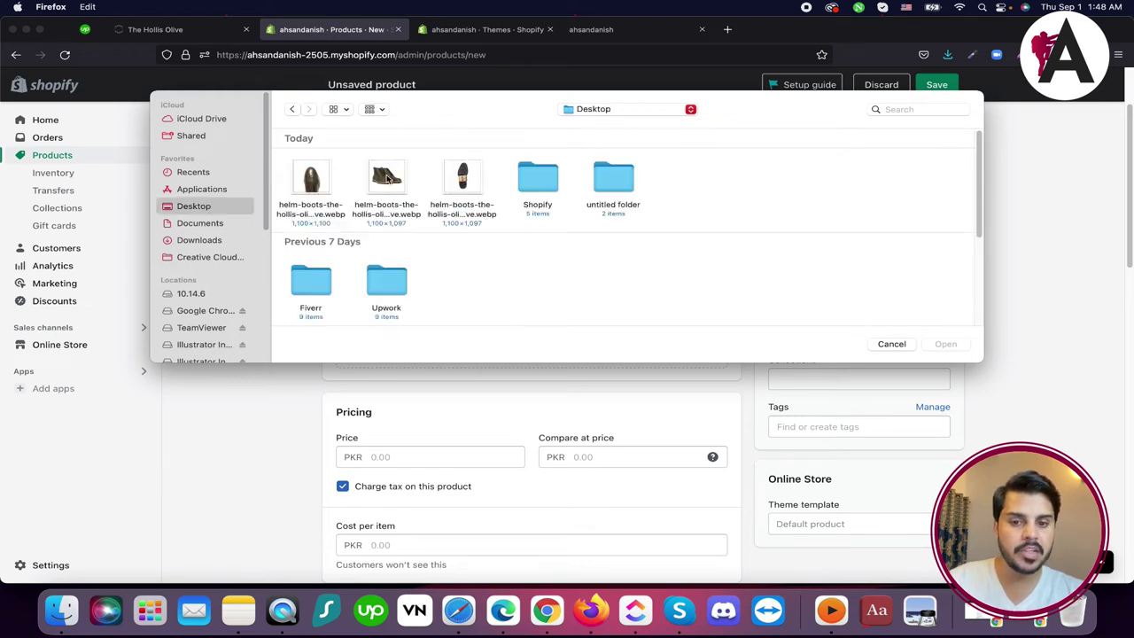
double_click(385, 181)
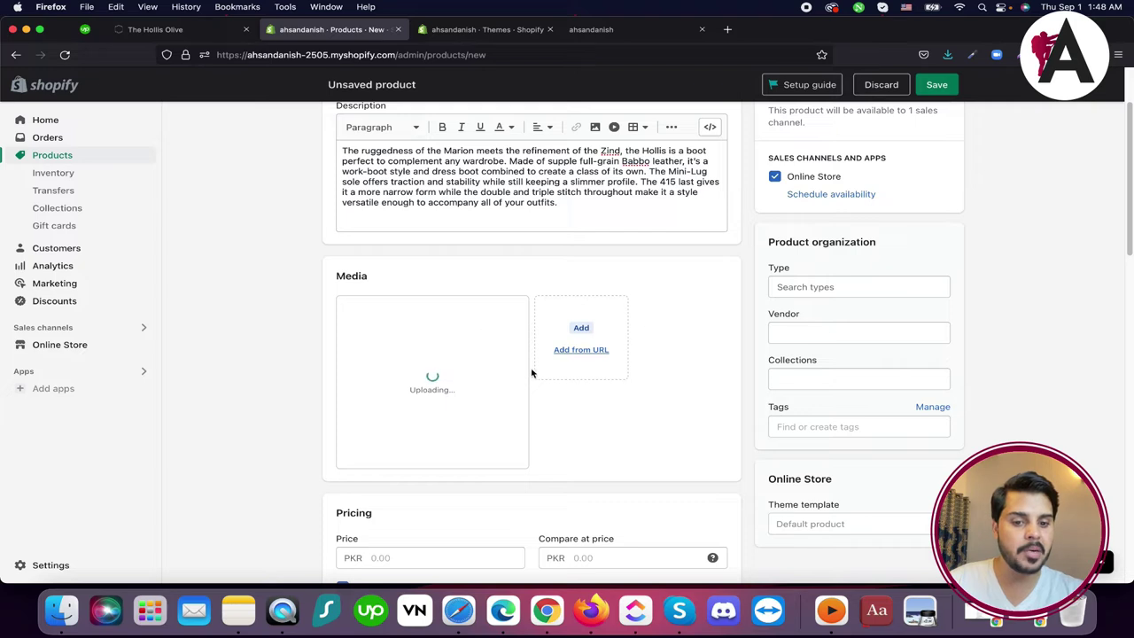
Add the sole and toe-view boot images from the Desktop to the product's media together
click(580, 330)
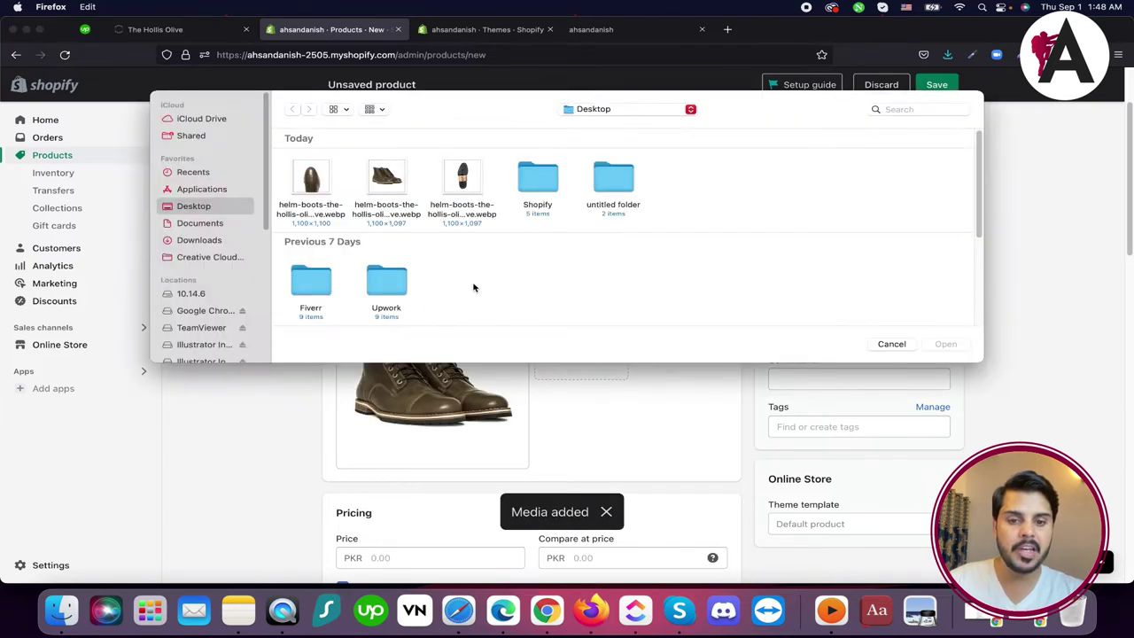
click(465, 193)
super+click(316, 184)
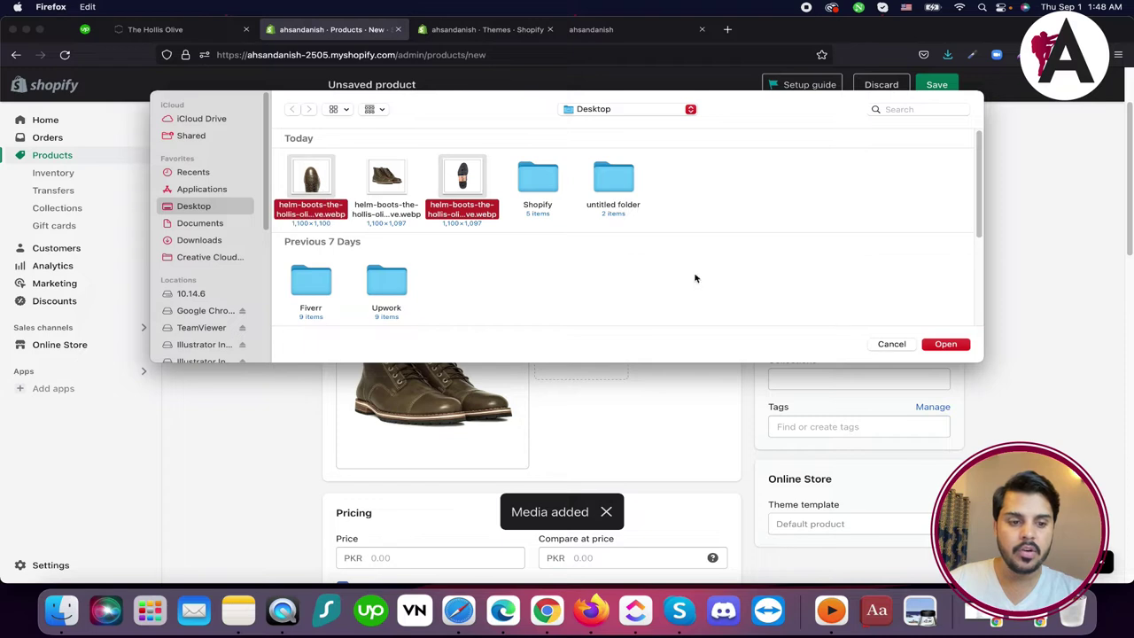
click(943, 344)
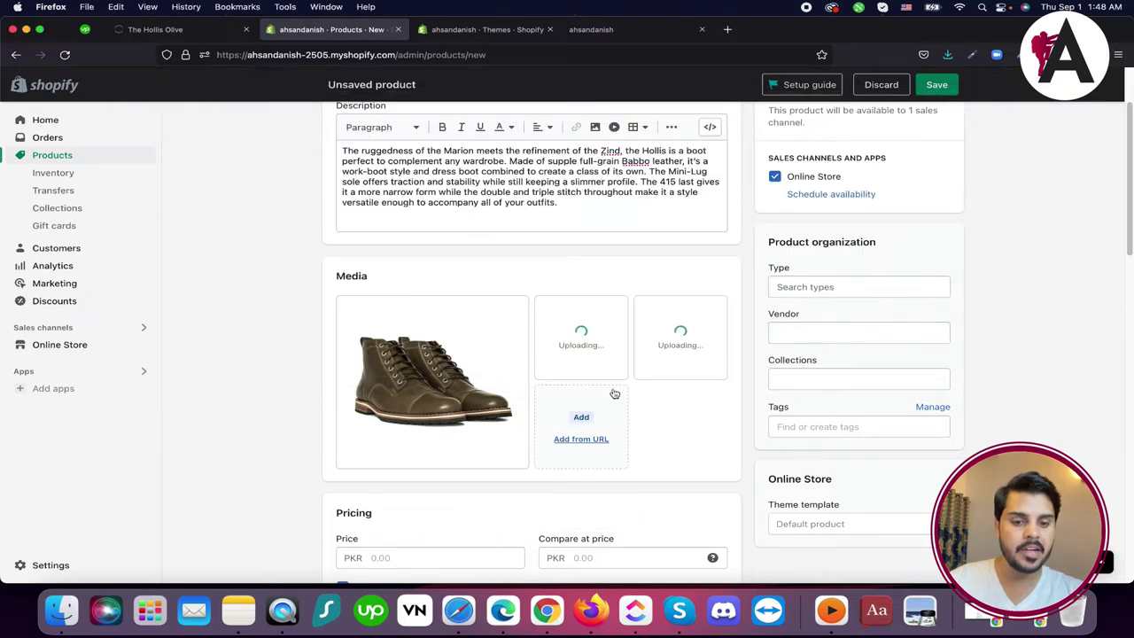
Set the product's price to PKR 9000
scroll(512, 386, down, 3)
click(403, 441)
text(2)
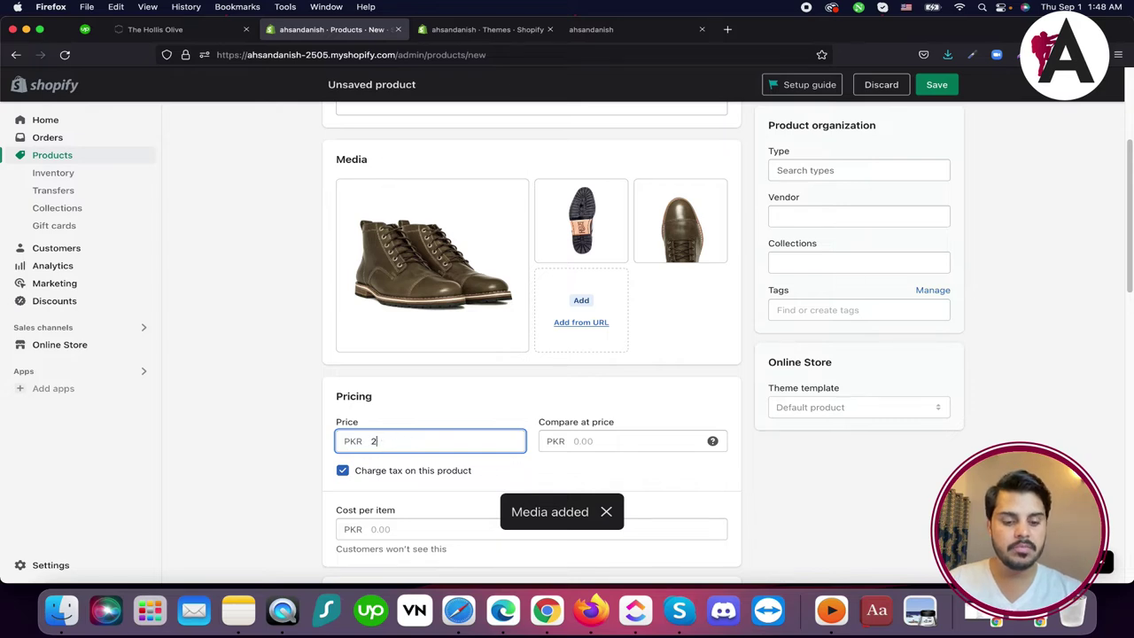
text(0000)
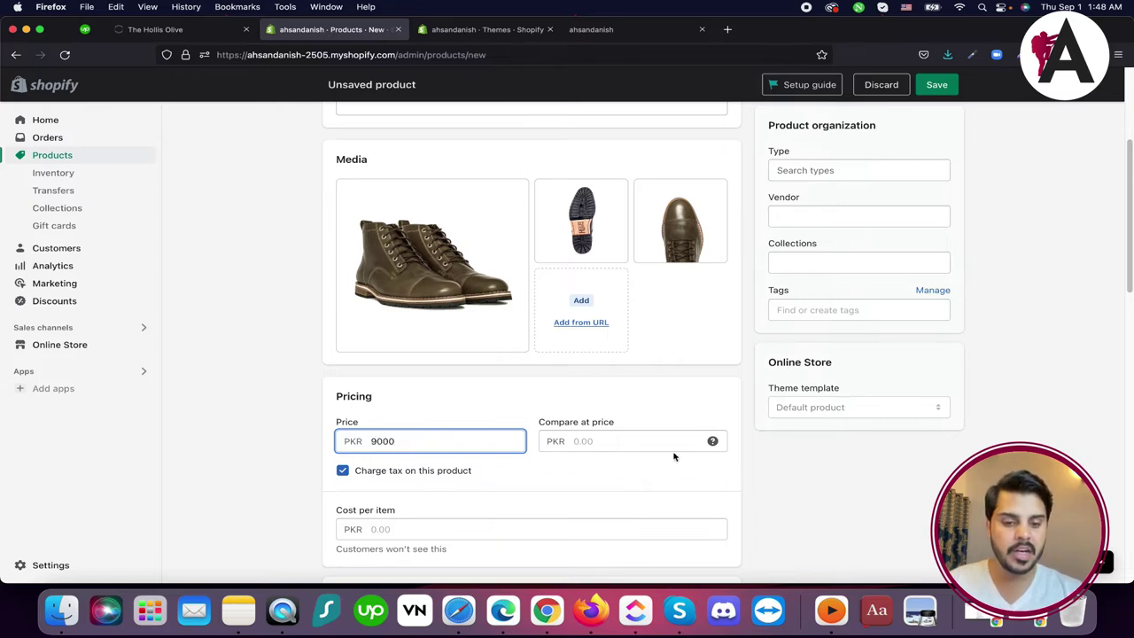
Read the help note on the compare-at price and set that price to PKR 5000
drag(556, 428, 540, 427)
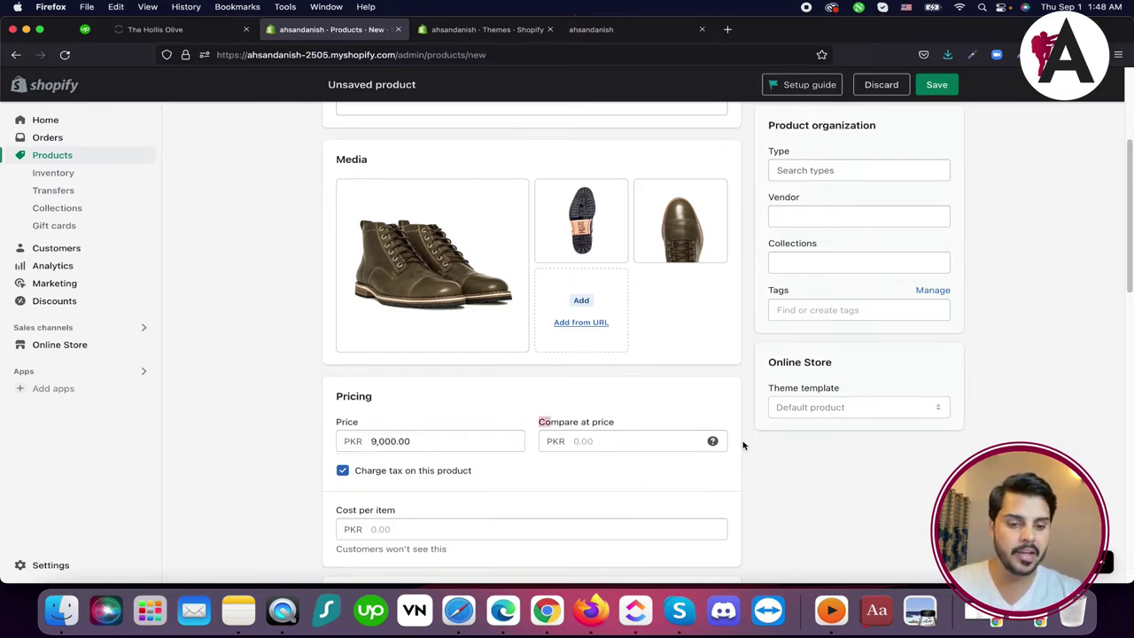
mouse_move(712, 440)
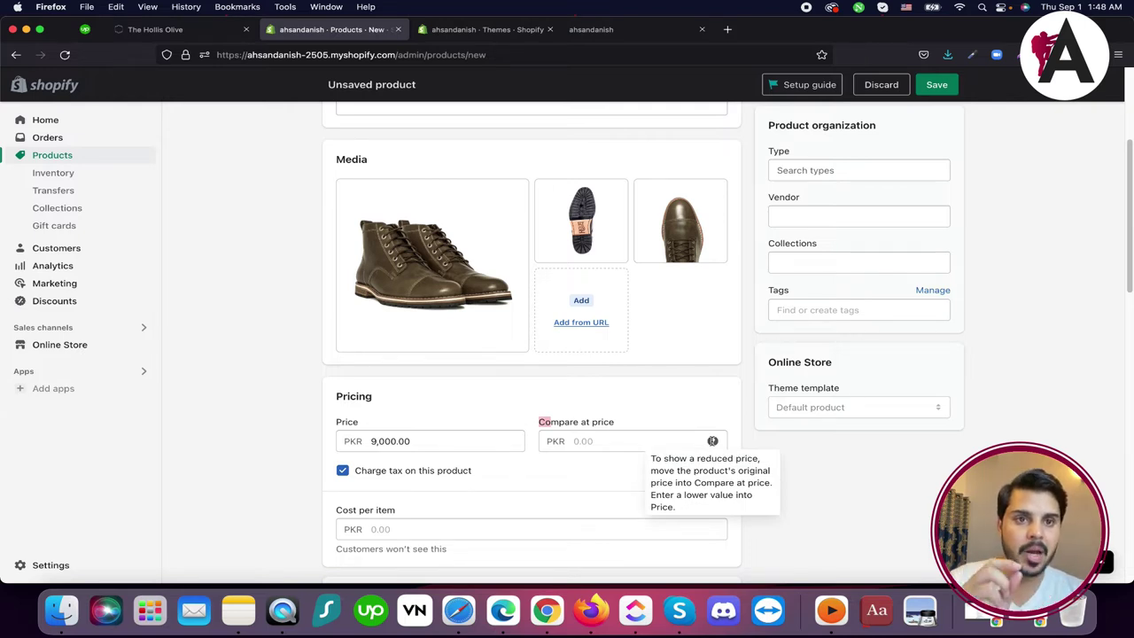
click(649, 438)
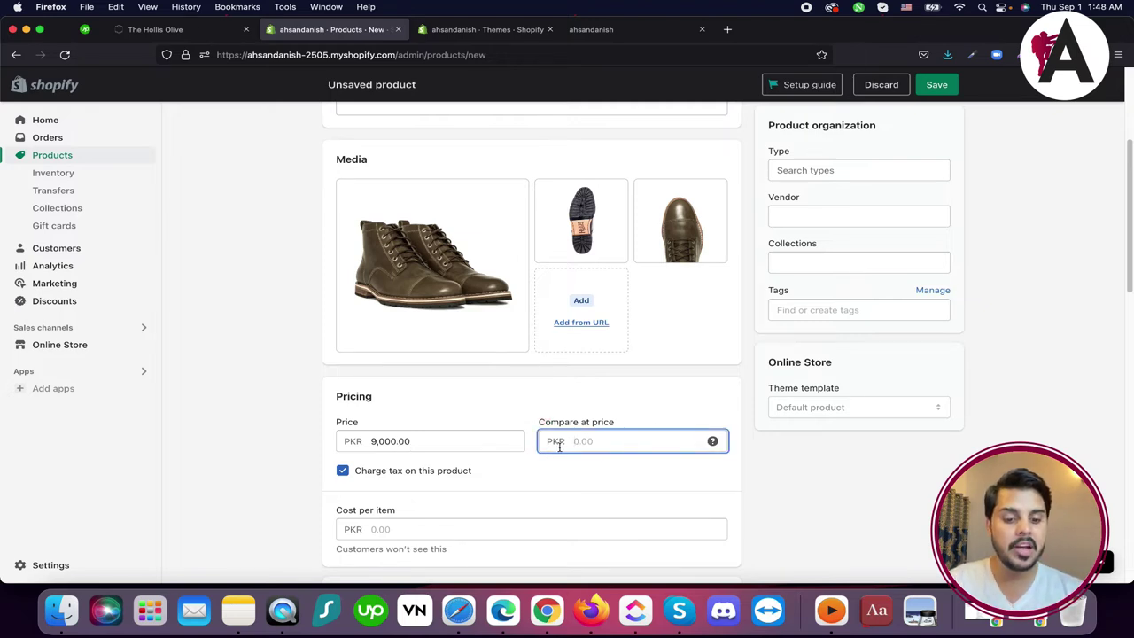
text(5000)
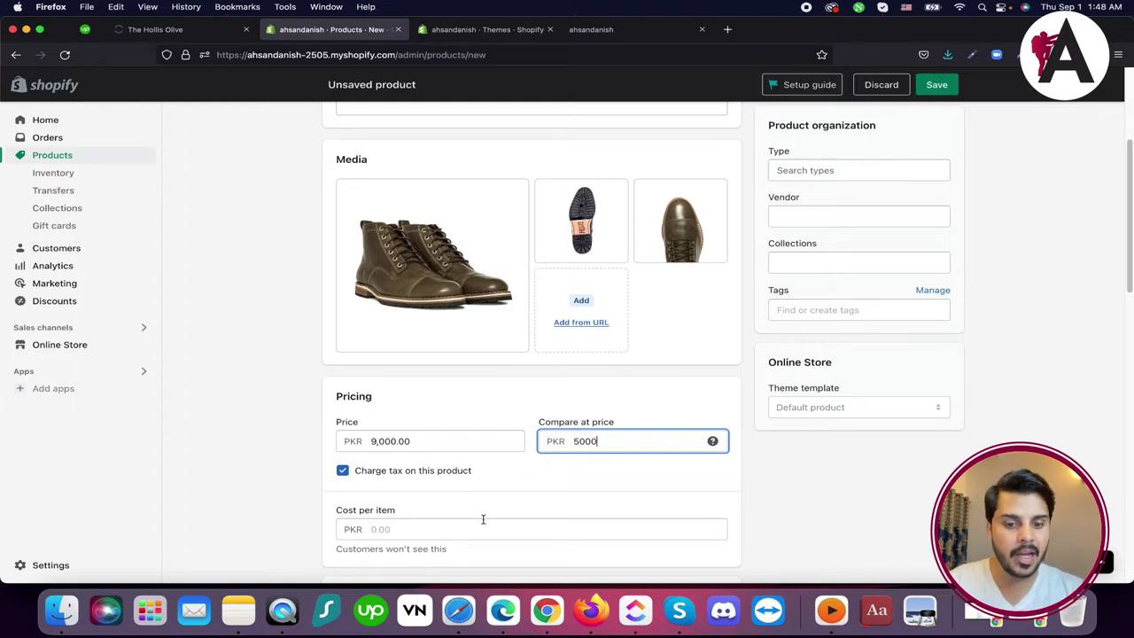
Review the product's inventory, shipping, customs information, options and search engine listing sections
scroll(450, 455, down, 5)
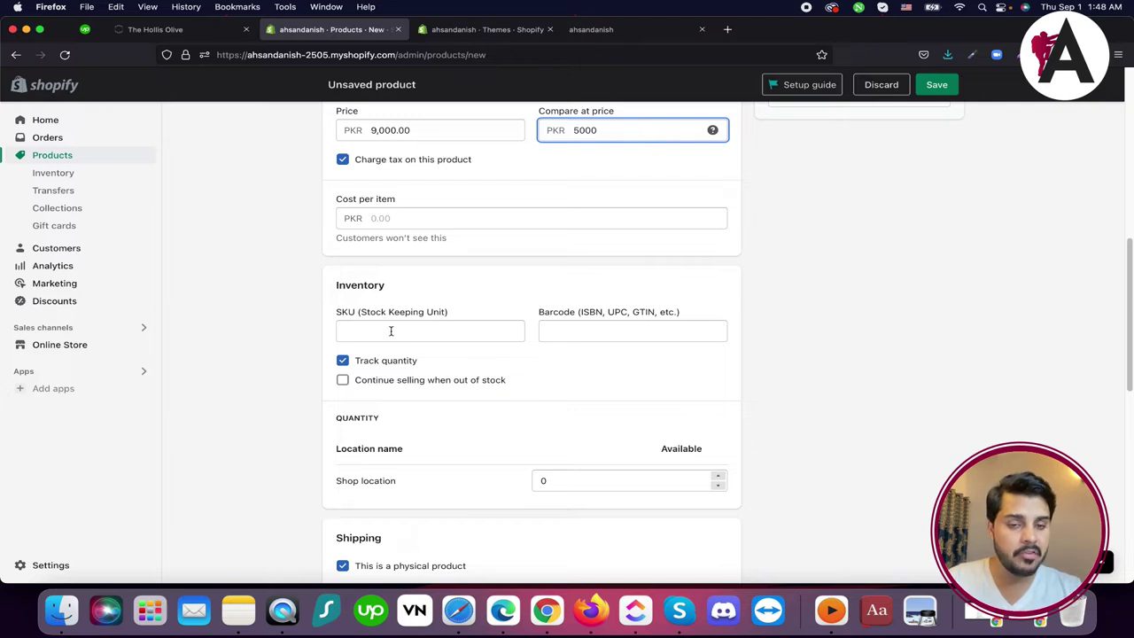
scroll(387, 337, down, 1)
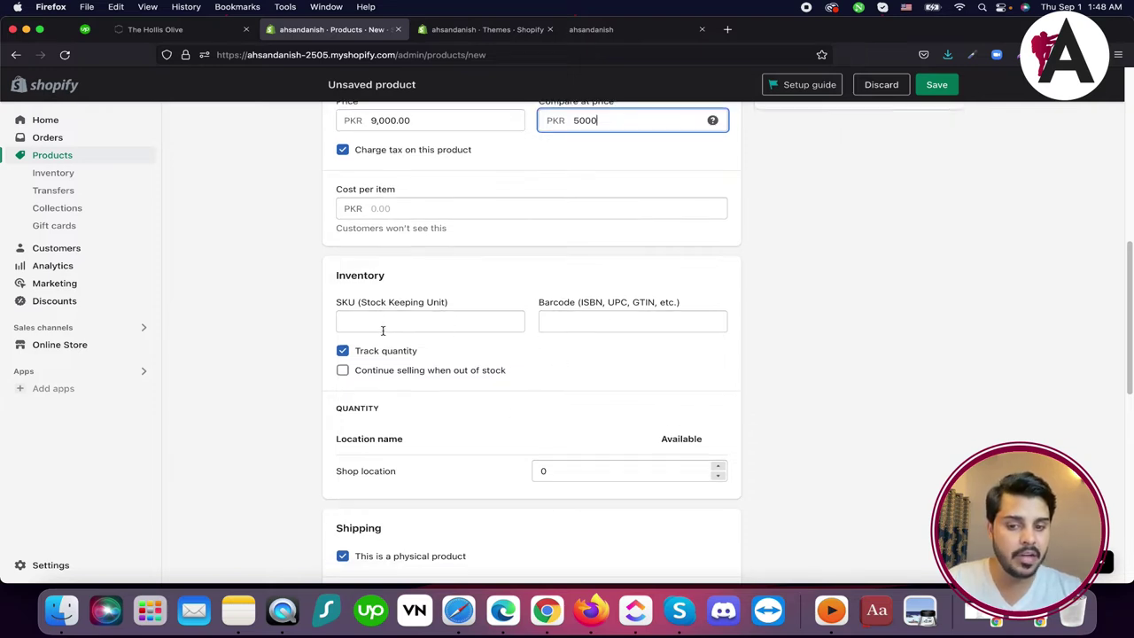
scroll(429, 412, down, 2)
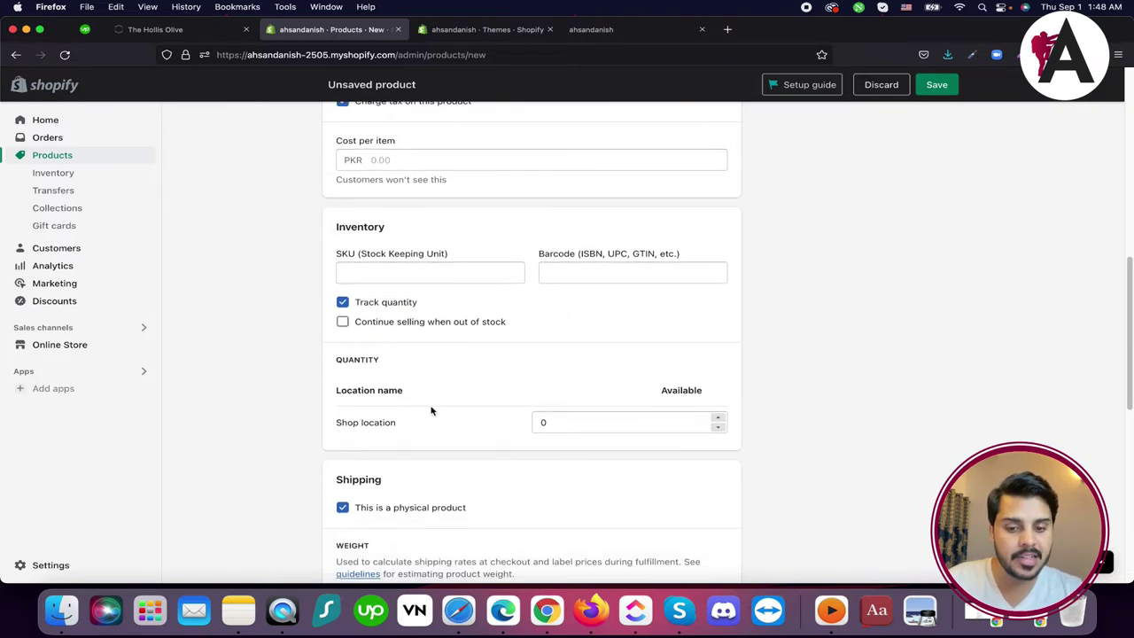
scroll(596, 431, down, 5)
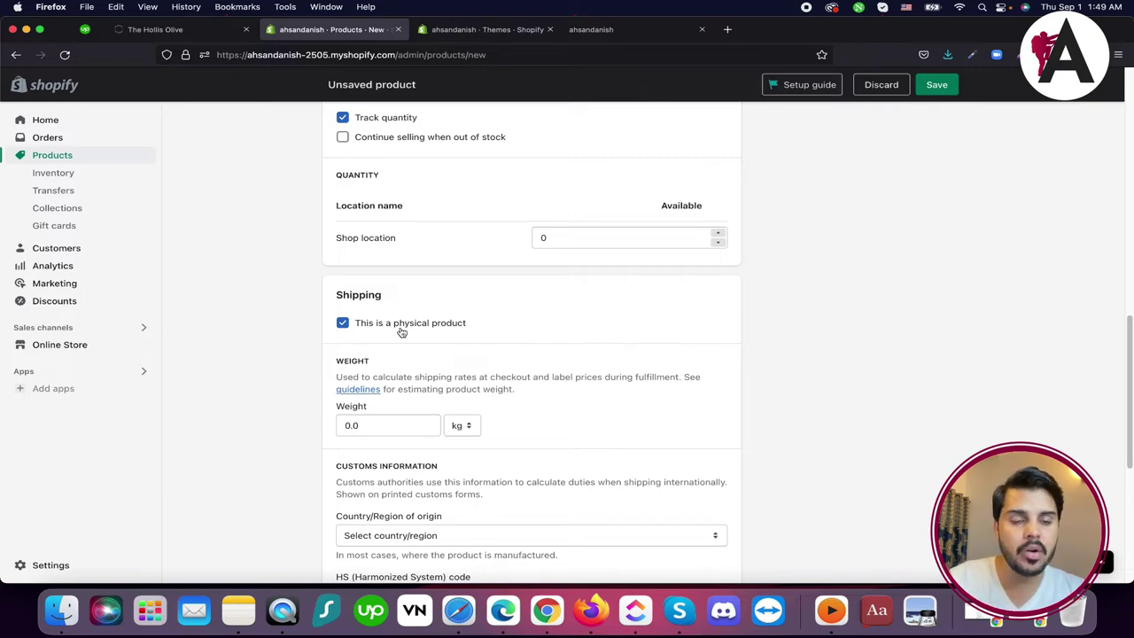
scroll(405, 360, down, 5)
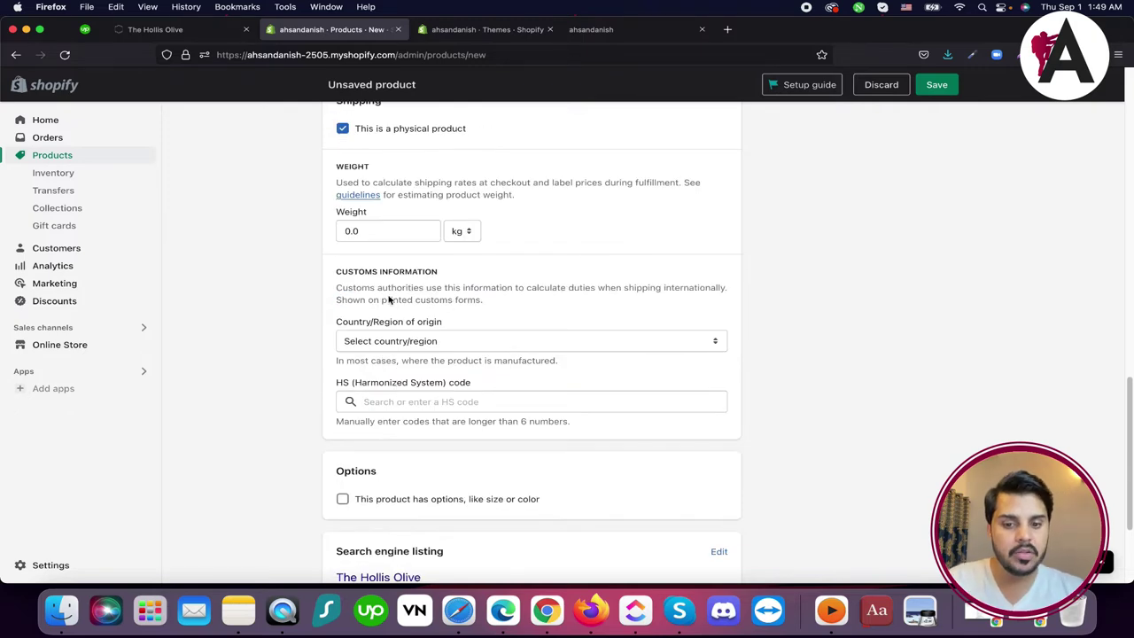
drag(337, 282, 447, 272)
scroll(390, 410, down, 4)
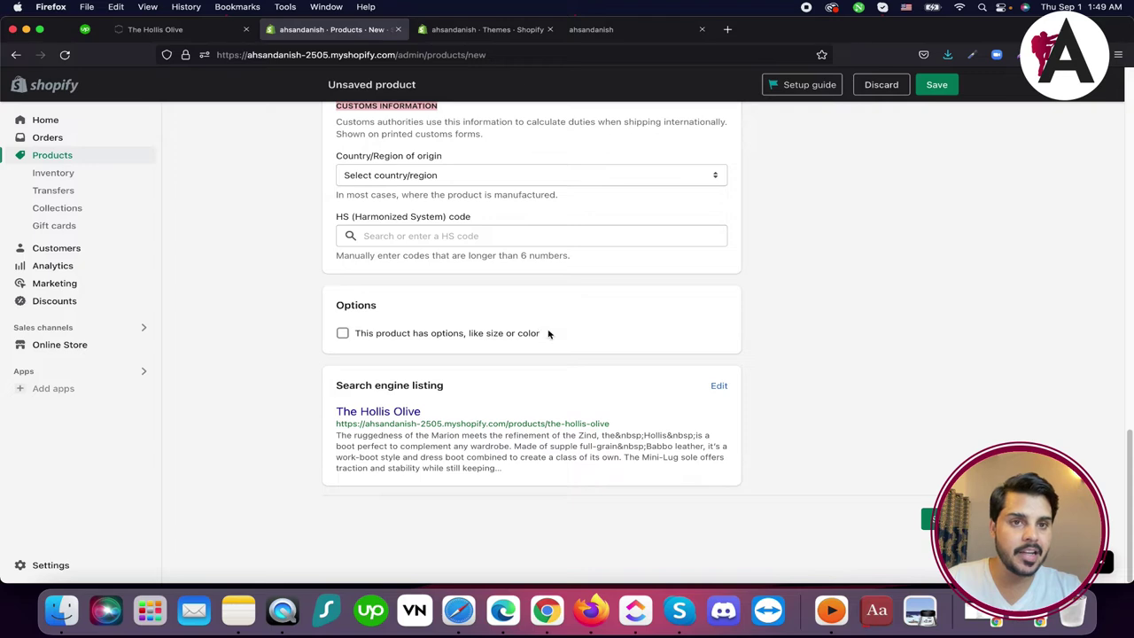
Save The Hollis Olive as a new product in the store
scroll(527, 363, up, 10)
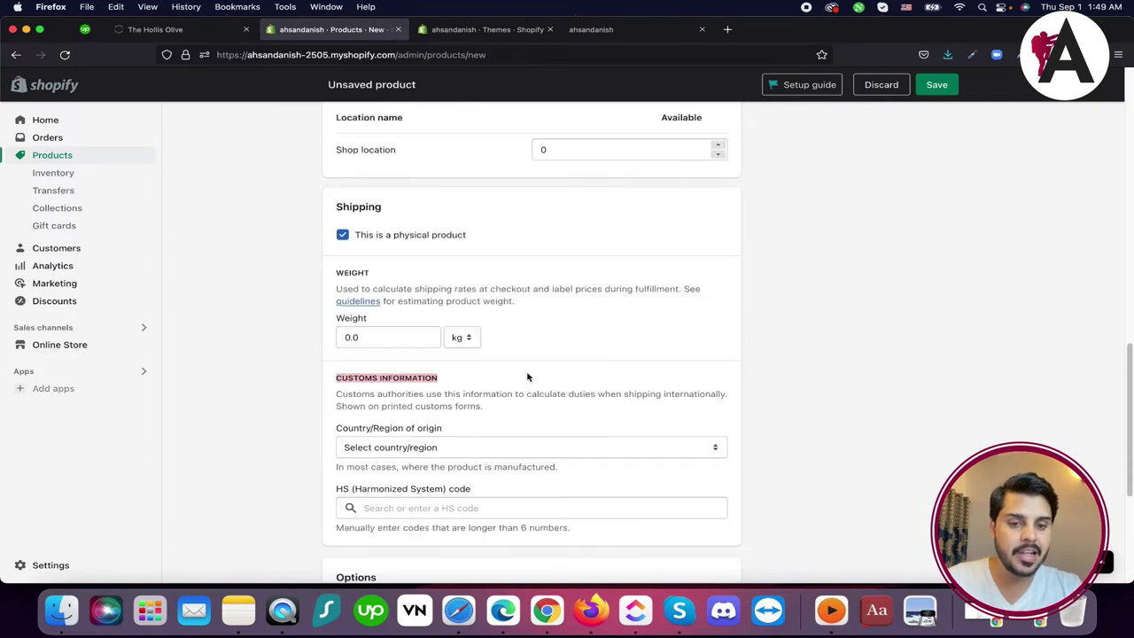
scroll(527, 375, down, 8)
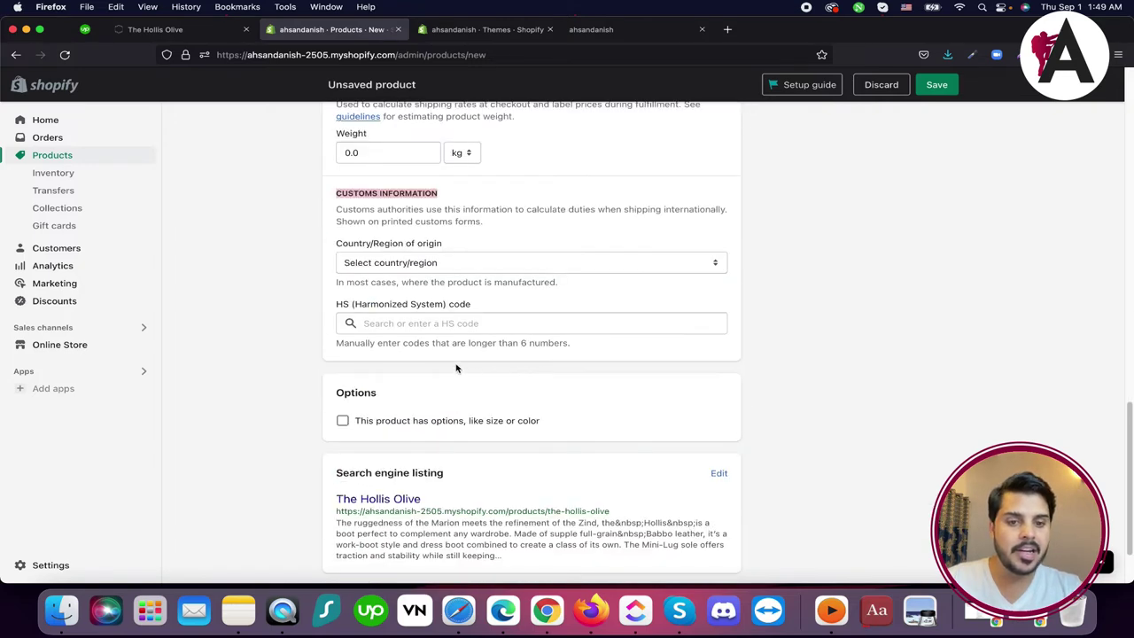
scroll(461, 367, up, 15)
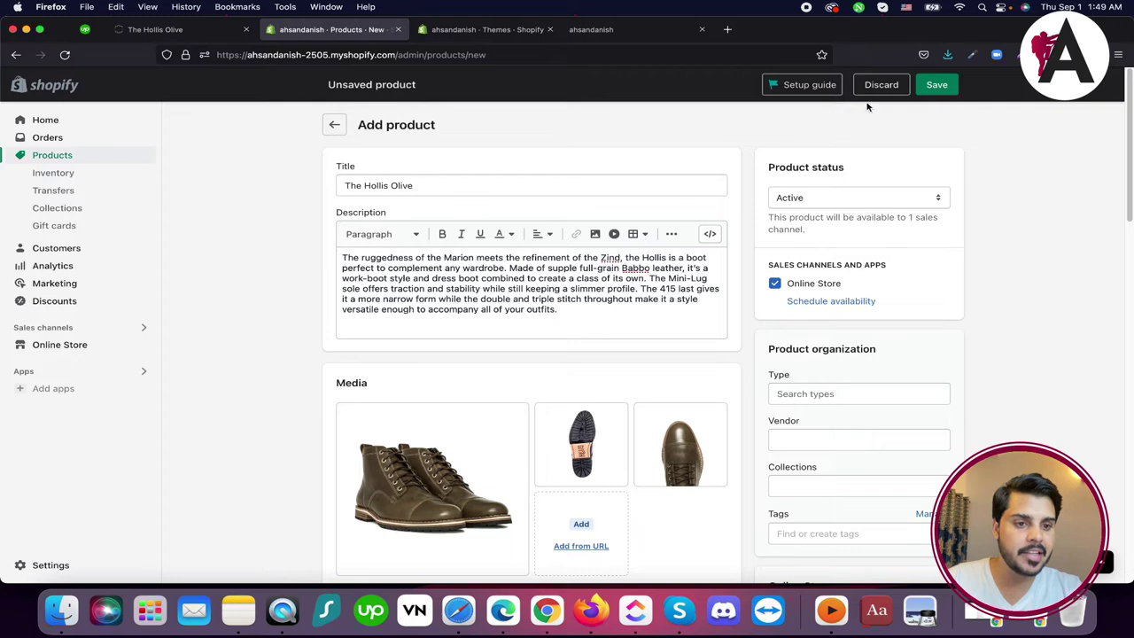
click(936, 84)
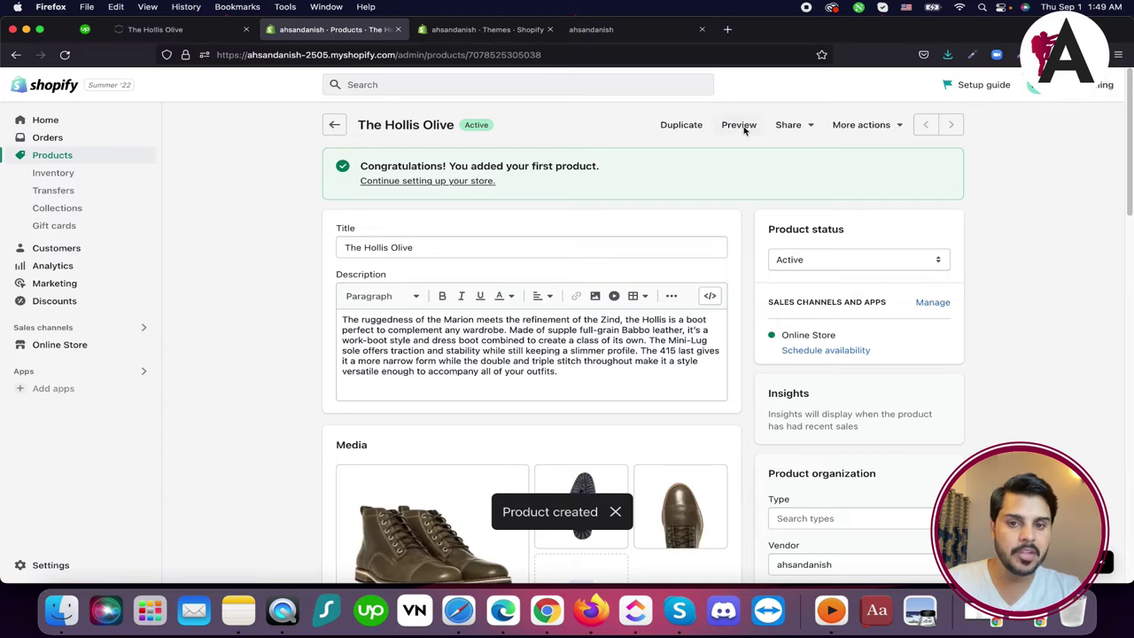
Preview the saved product in the online store and examine its images, title, availability, price and description
click(742, 129)
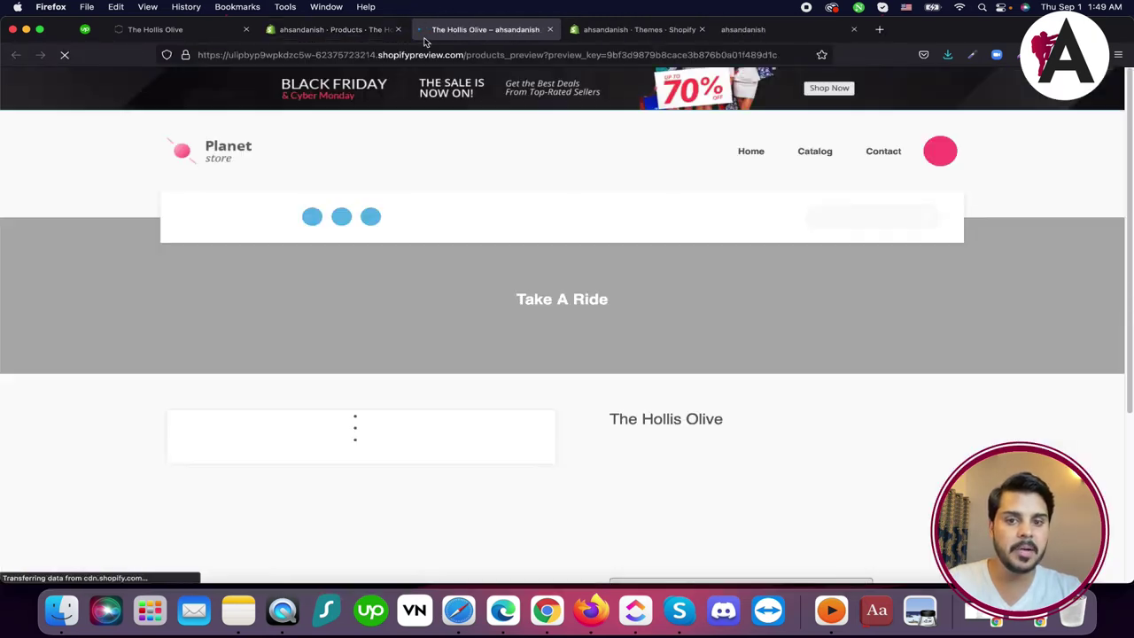
scroll(742, 215, down, 3)
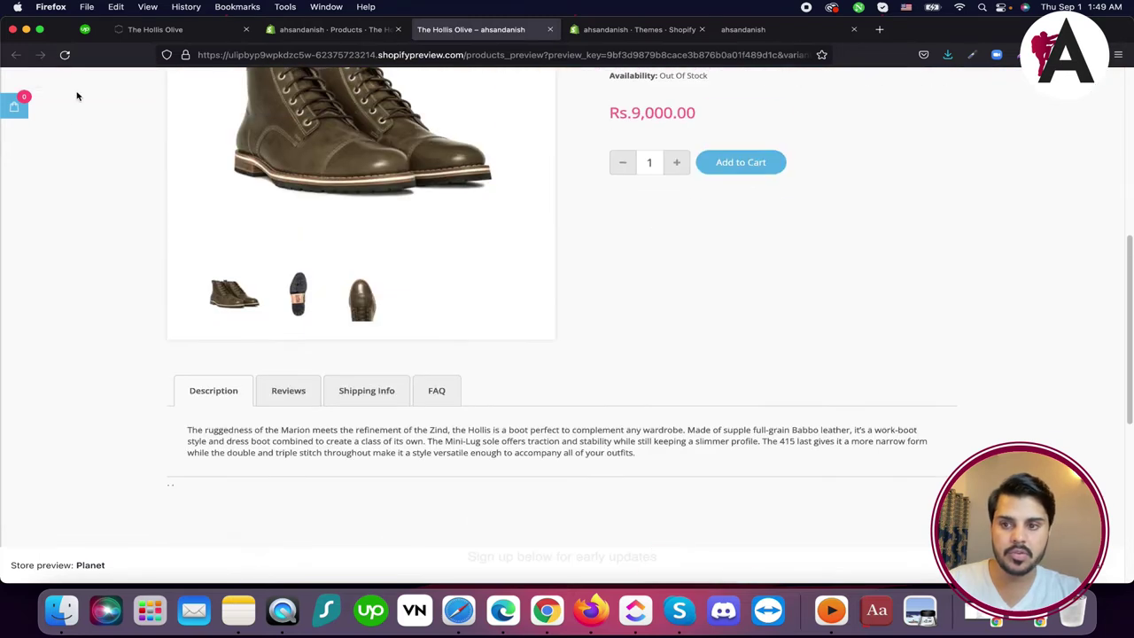
click(66, 55)
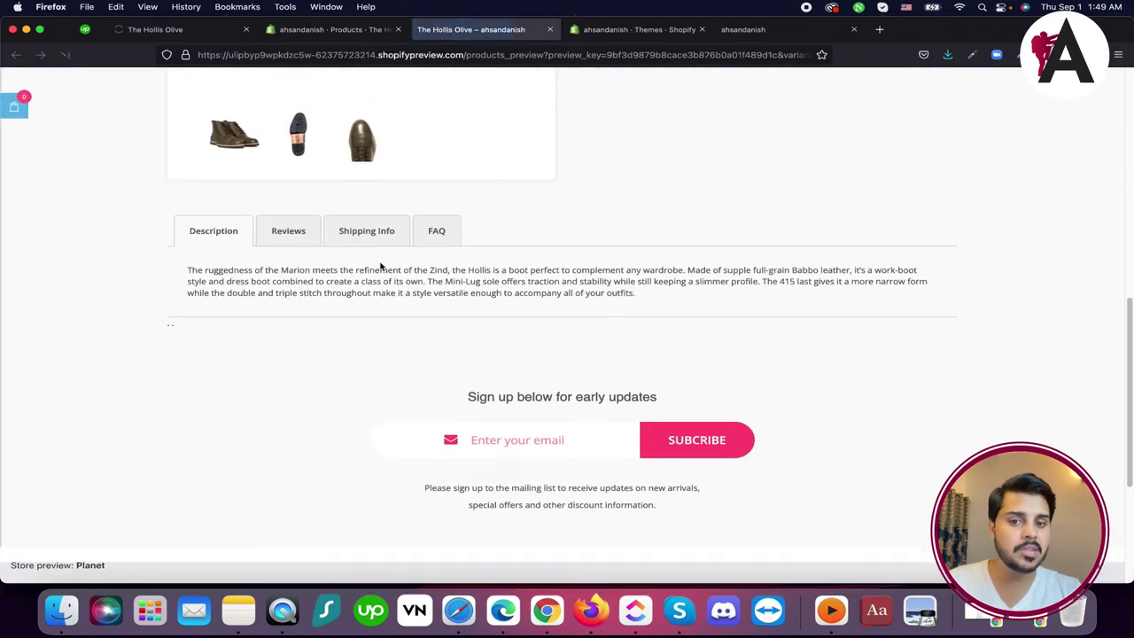
scroll(372, 283, up, 5)
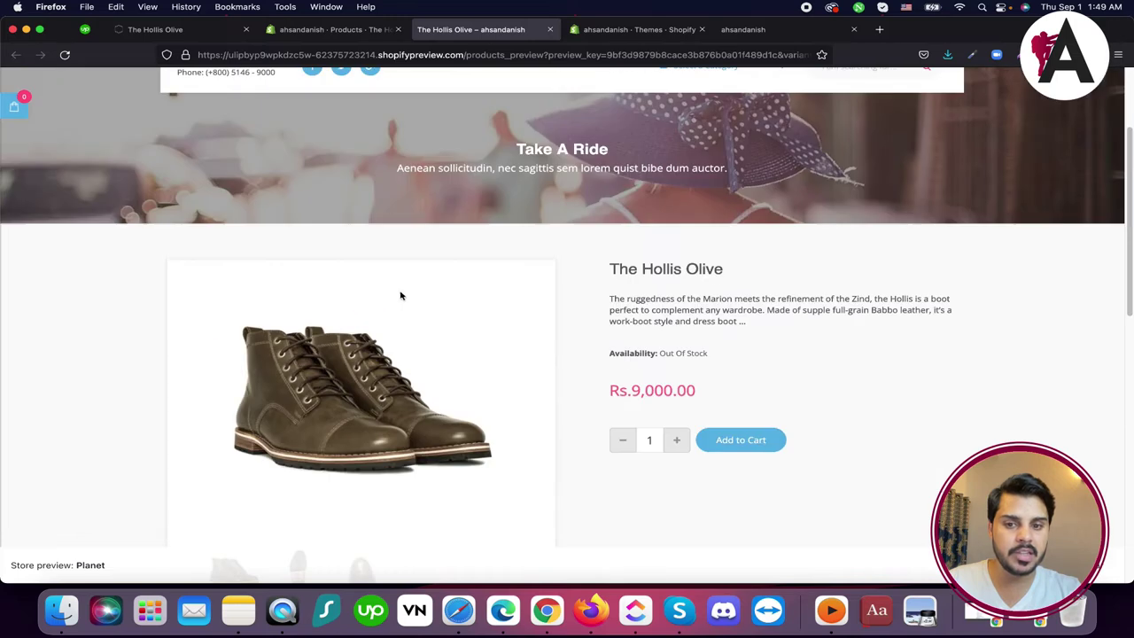
scroll(406, 365, down, 2)
scroll(346, 350, up, 4)
scroll(352, 362, down, 4)
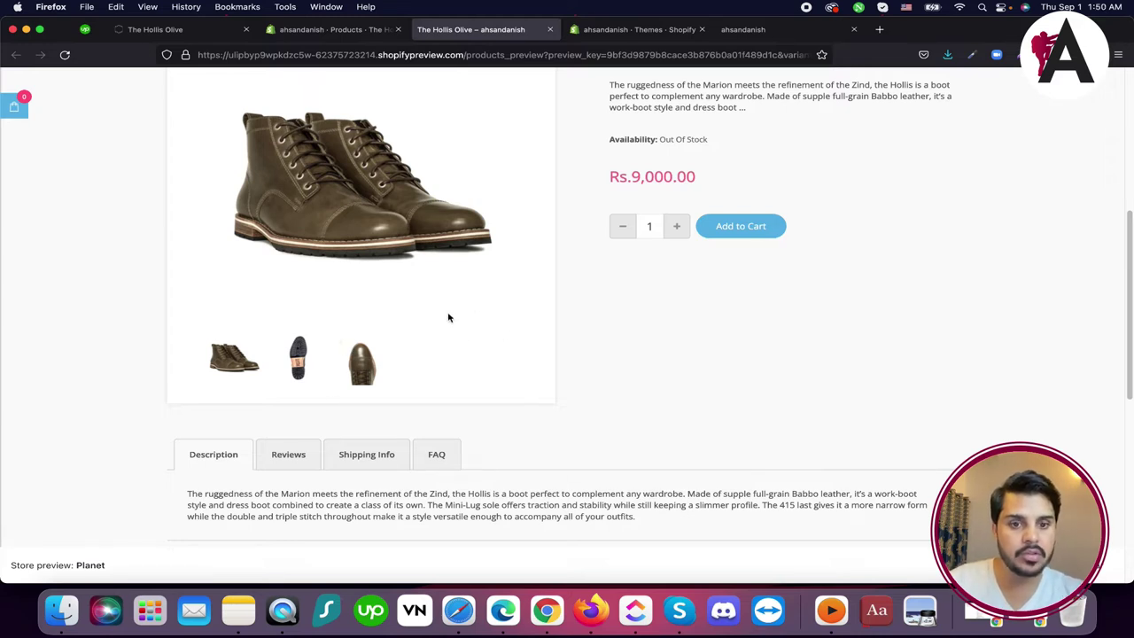
scroll(570, 387, up, 5)
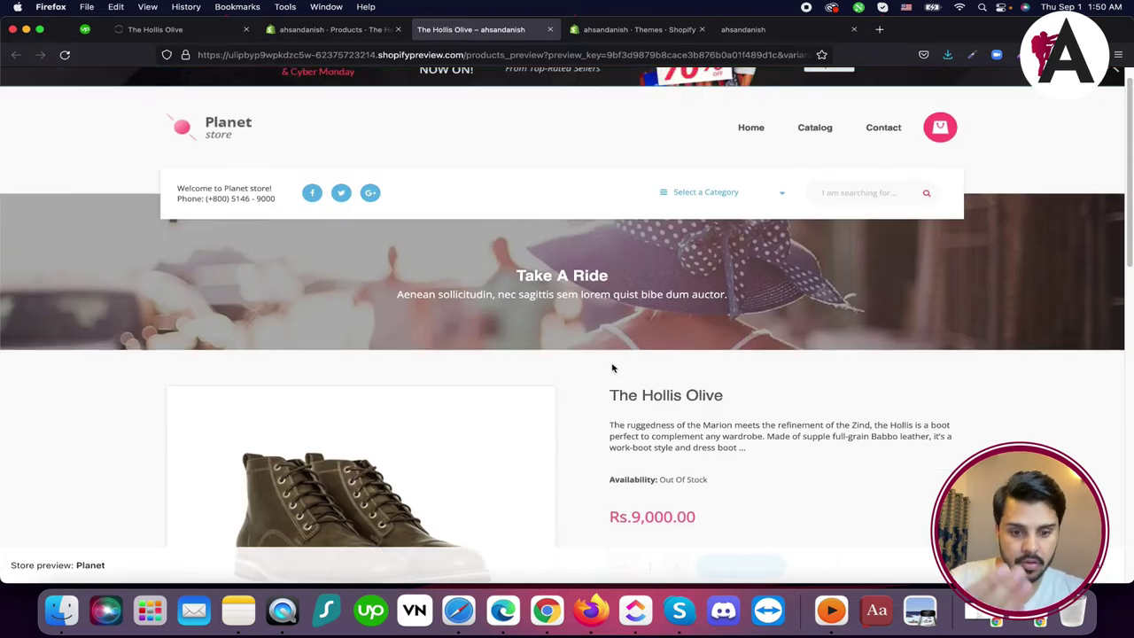
scroll(609, 409, down, 3)
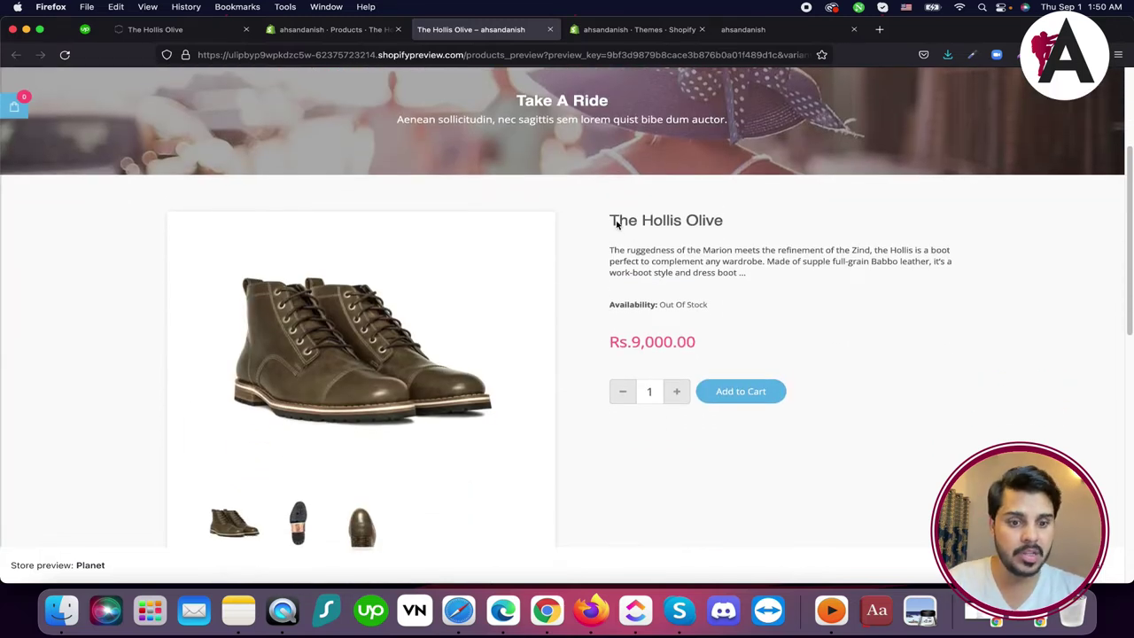
scroll(643, 296, down, 1)
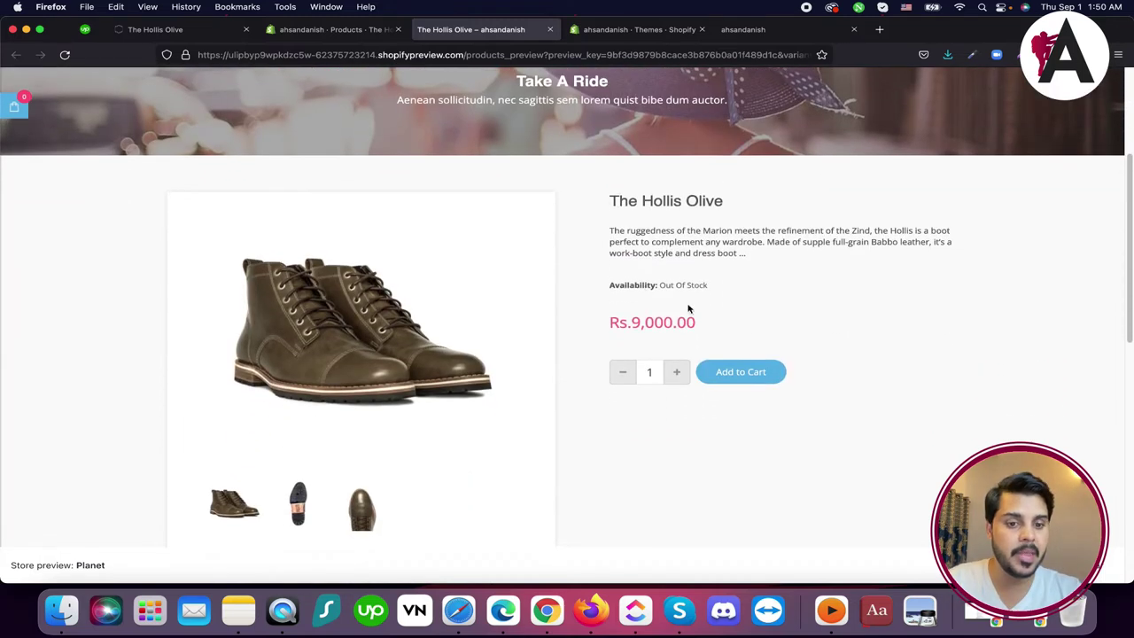
Return to the product's admin page, enable product options and add a Color option with the value Red
click(333, 32)
scroll(656, 434, down, 10)
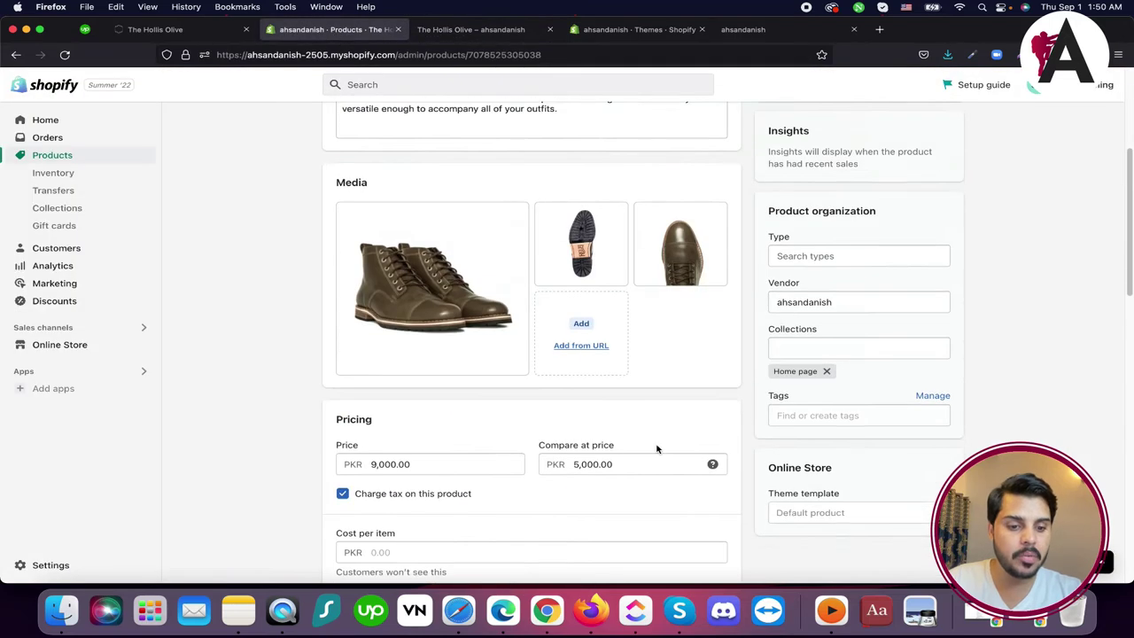
scroll(656, 416, down, 3)
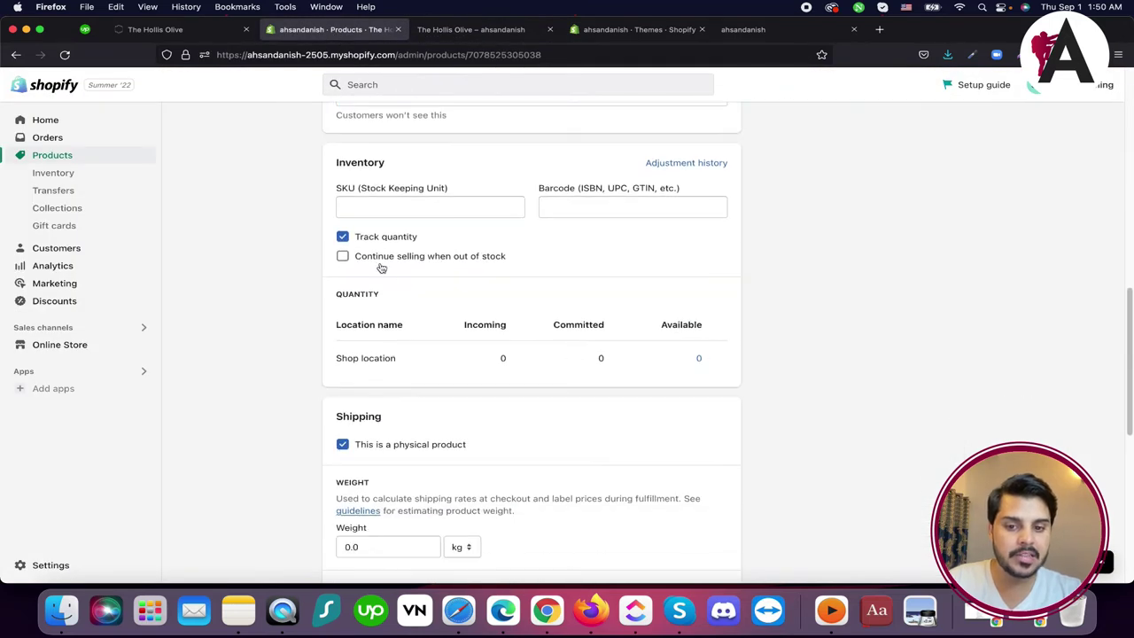
scroll(496, 355, down, 5)
scroll(430, 394, down, 5)
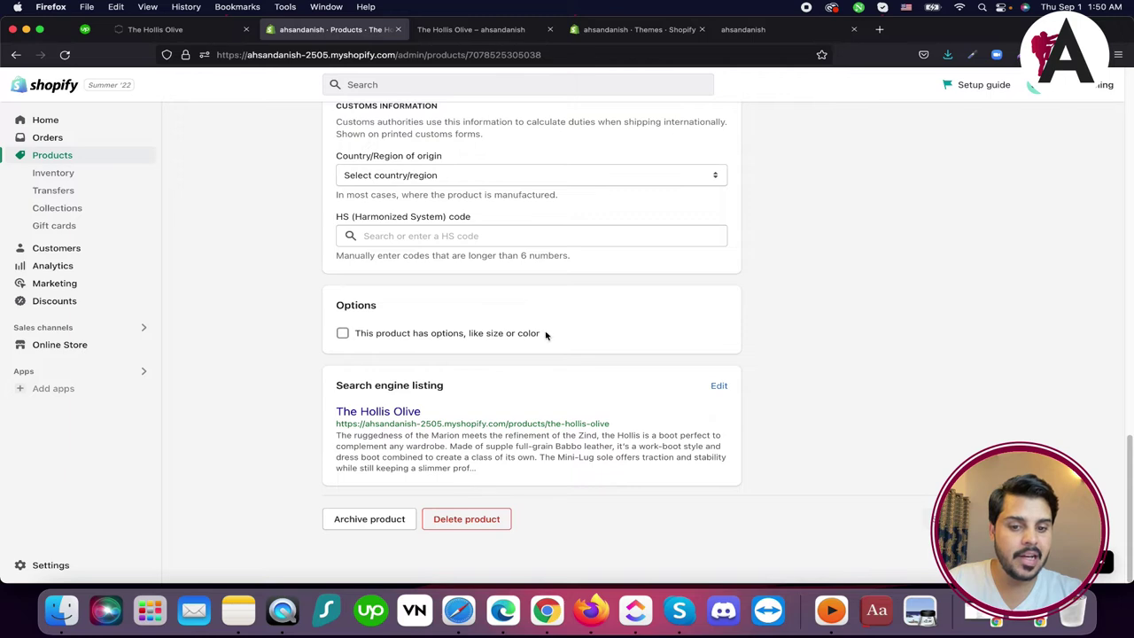
click(343, 334)
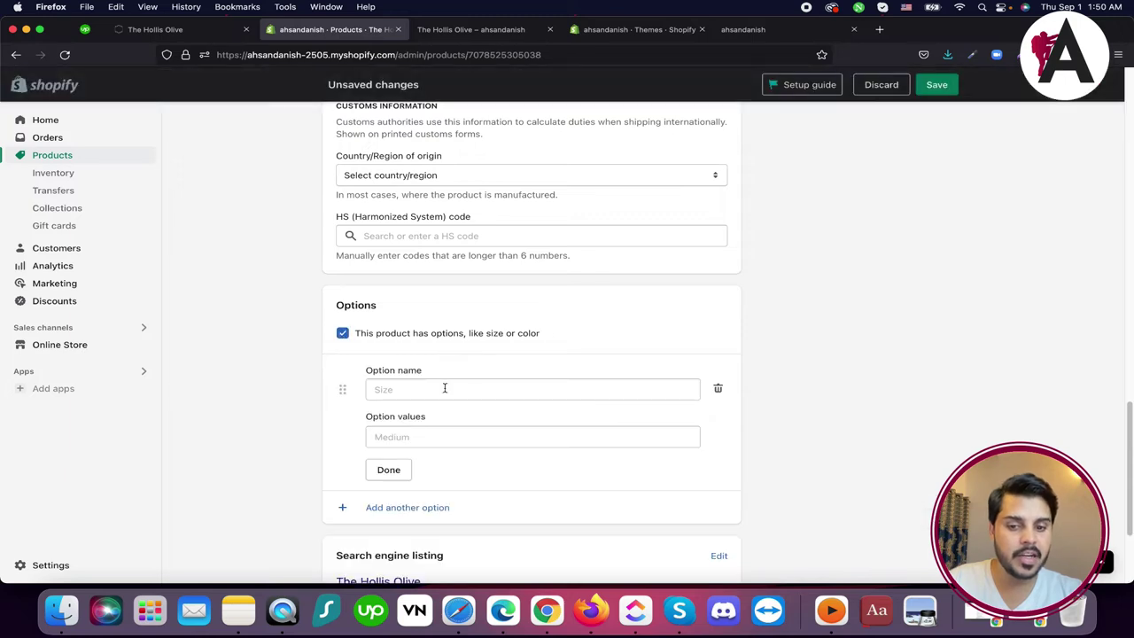
click(445, 388)
click(431, 443)
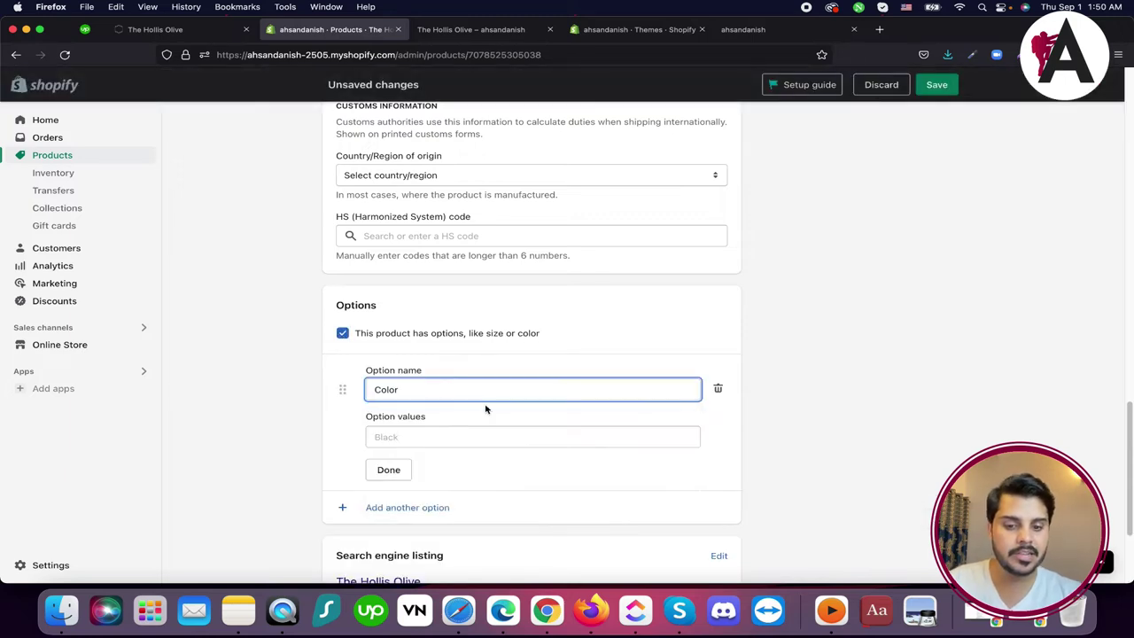
click(459, 435)
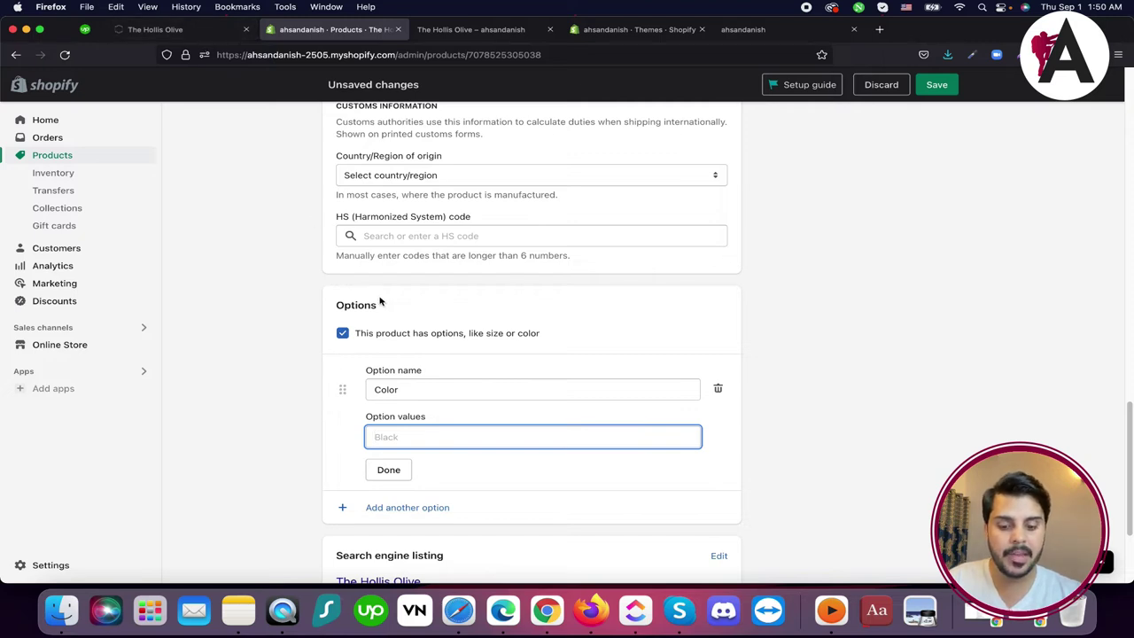
text(a)
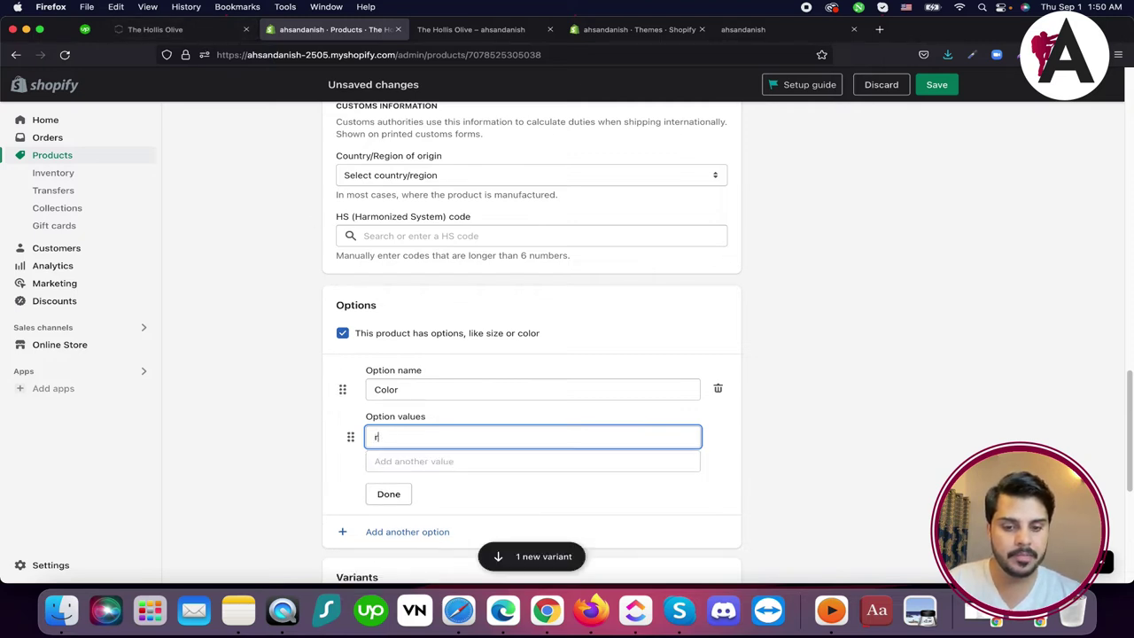
click(394, 493)
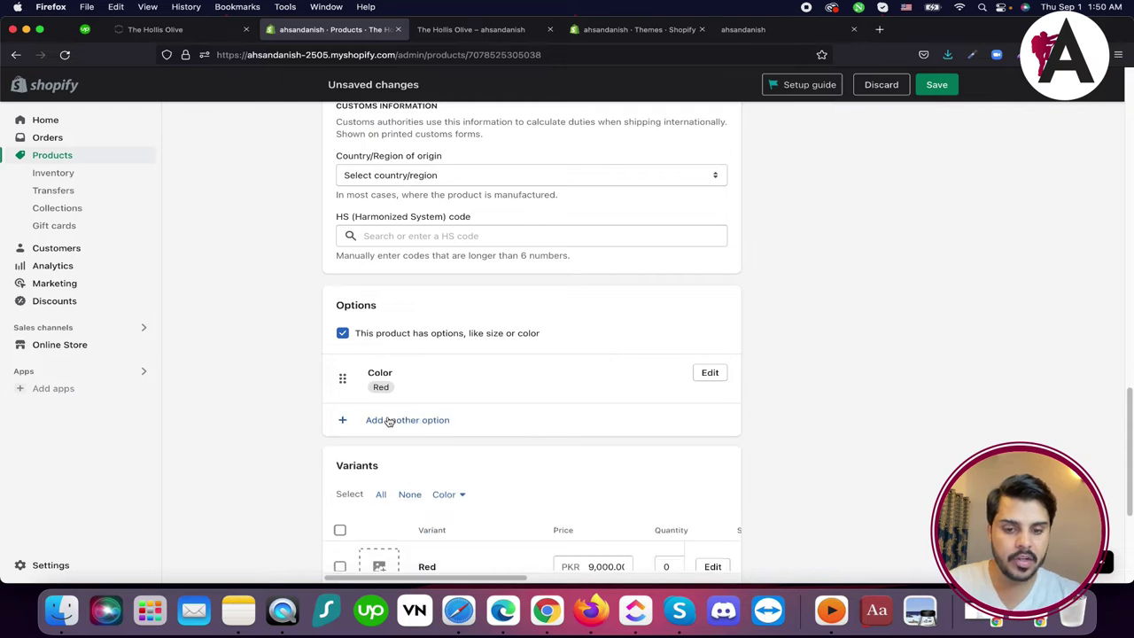
Try to add a second option named Color with the value gray, and delete that option
click(369, 420)
click(422, 440)
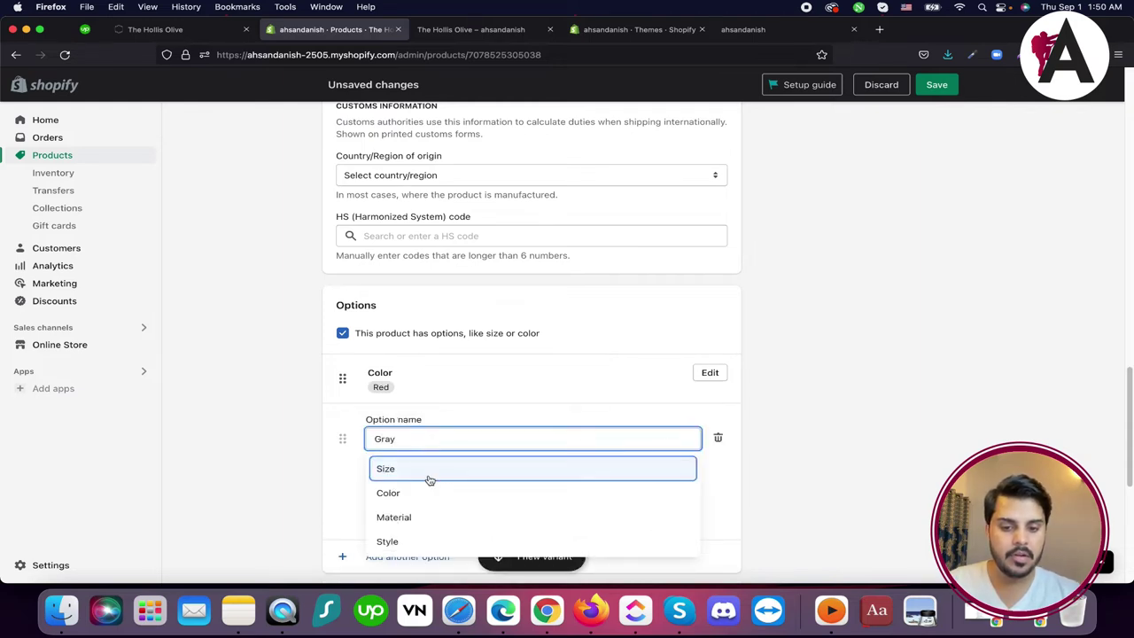
click(425, 491)
double_click(416, 442)
text(gray)
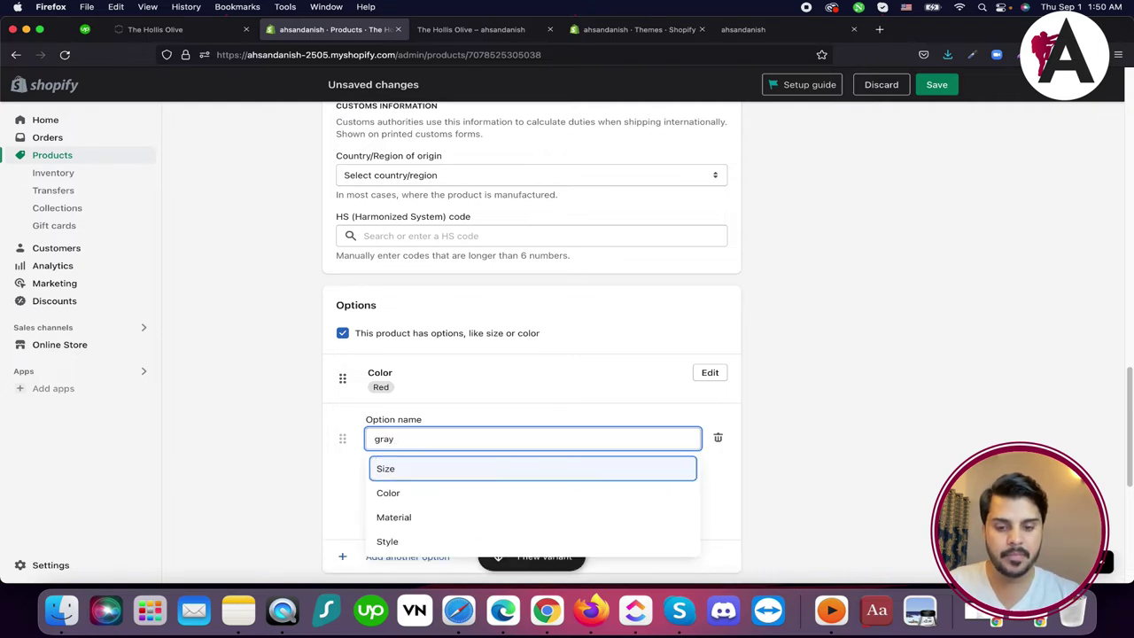
click(340, 459)
double_click(388, 441)
click(394, 490)
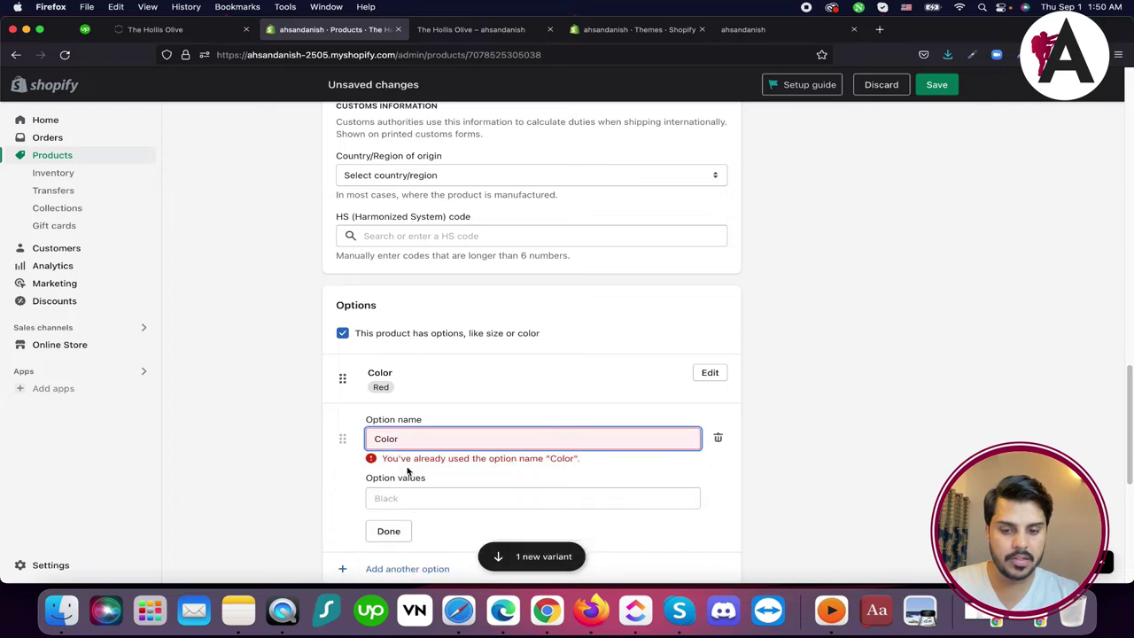
click(406, 501)
text(gray)
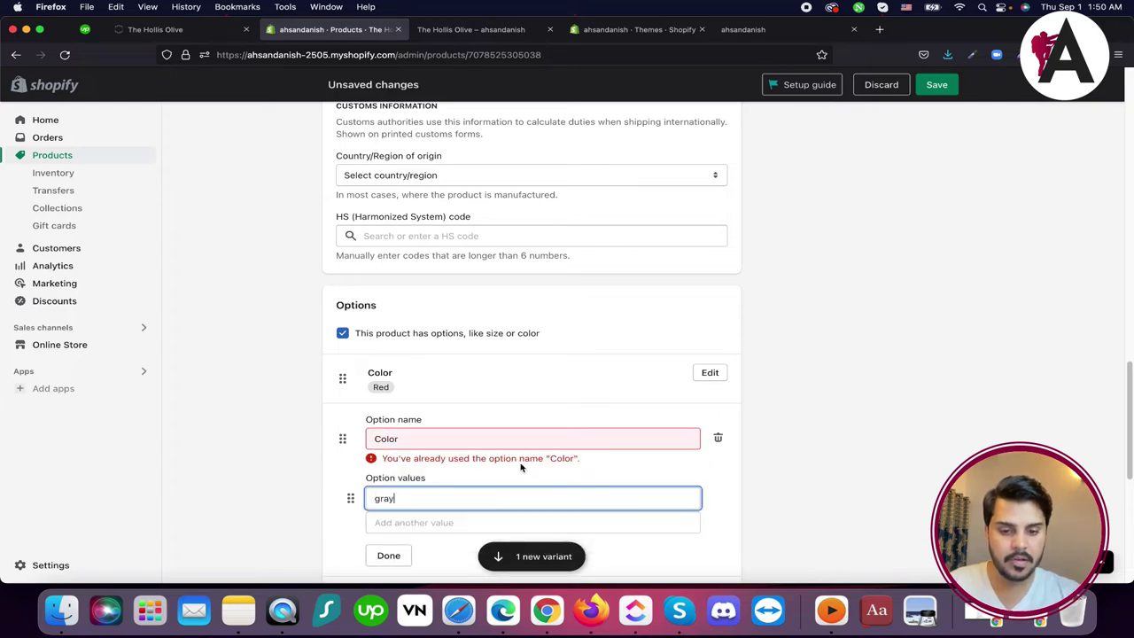
click(678, 468)
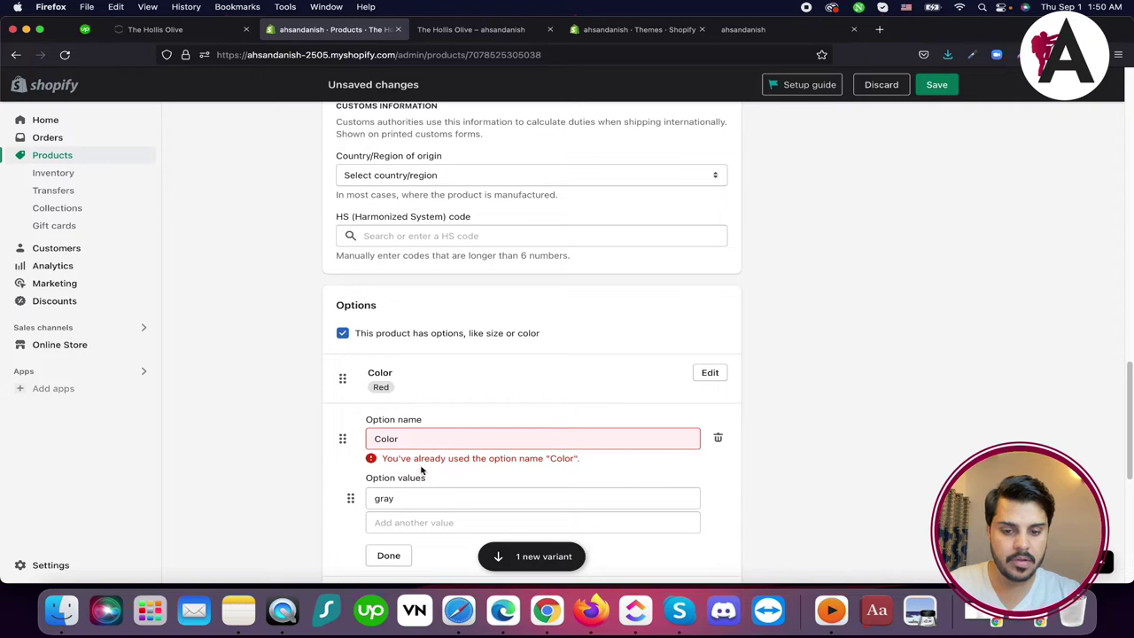
scroll(478, 452, down, 1)
click(437, 425)
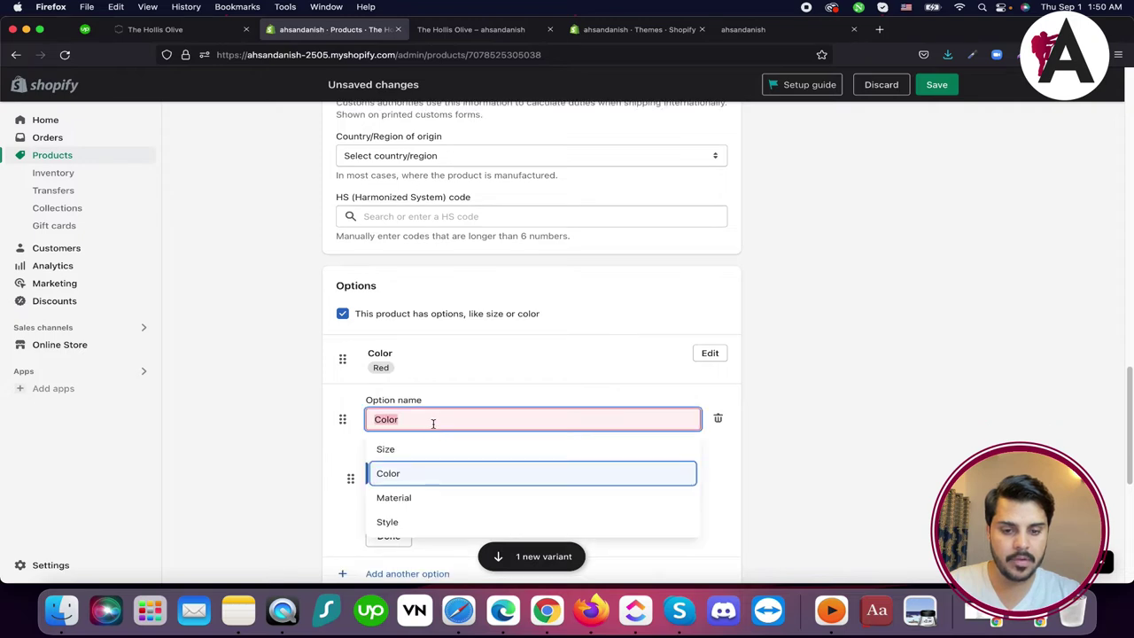
click(717, 419)
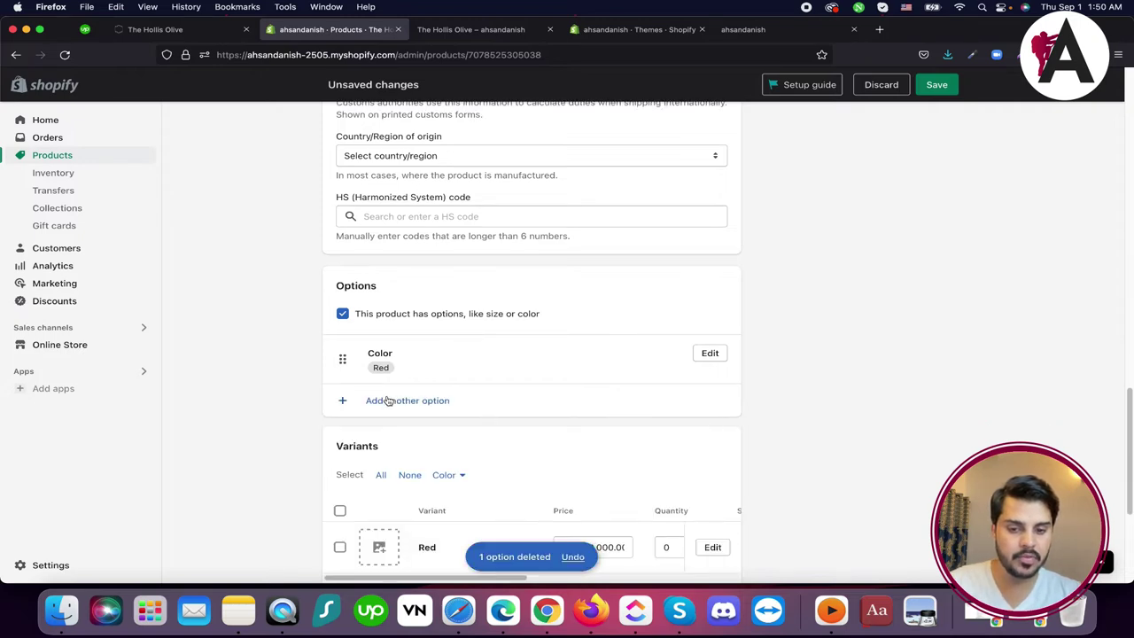
Reopen the existing Color option for editing
click(709, 354)
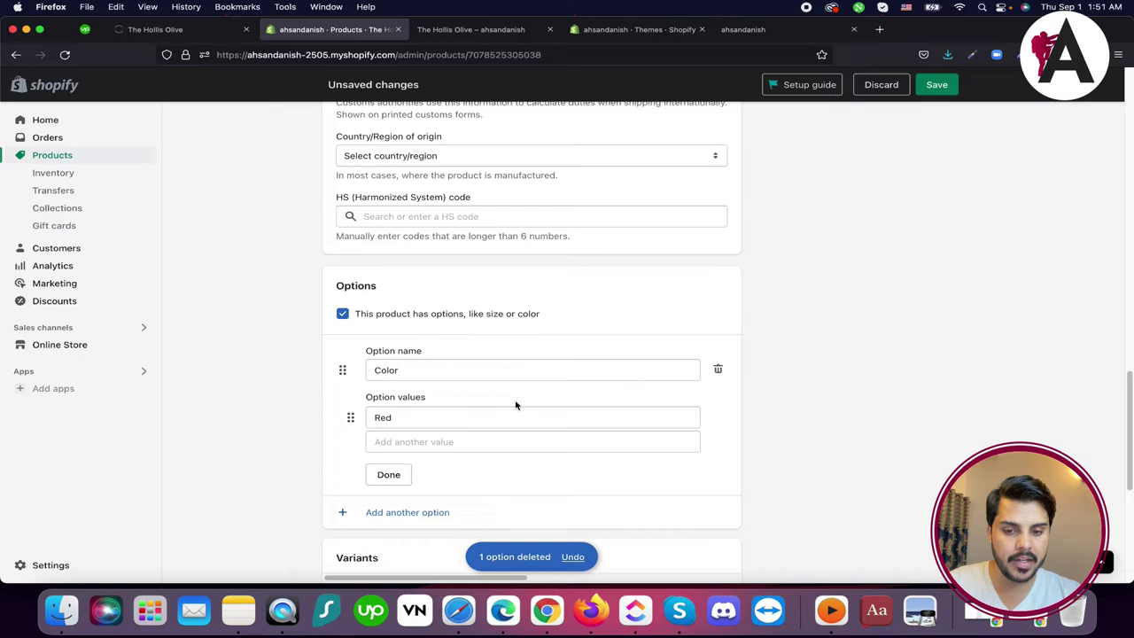
click(405, 444)
scroll(393, 448, down, 1)
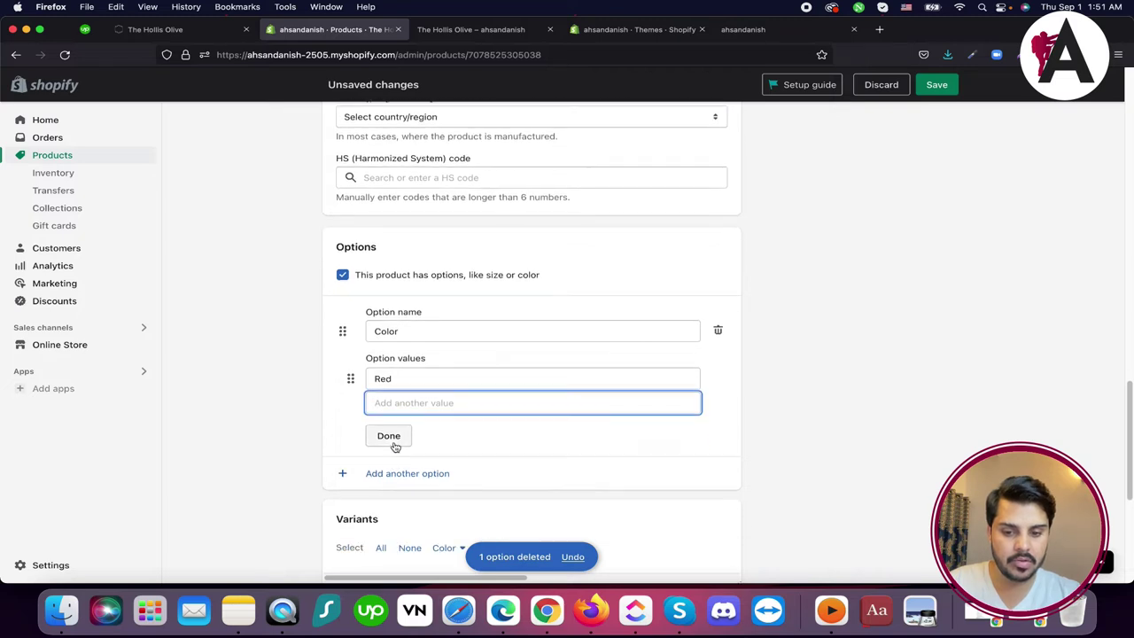
Add a Size option with the values 43, 4 and 44
click(400, 480)
scroll(461, 468, down, 1)
click(438, 433)
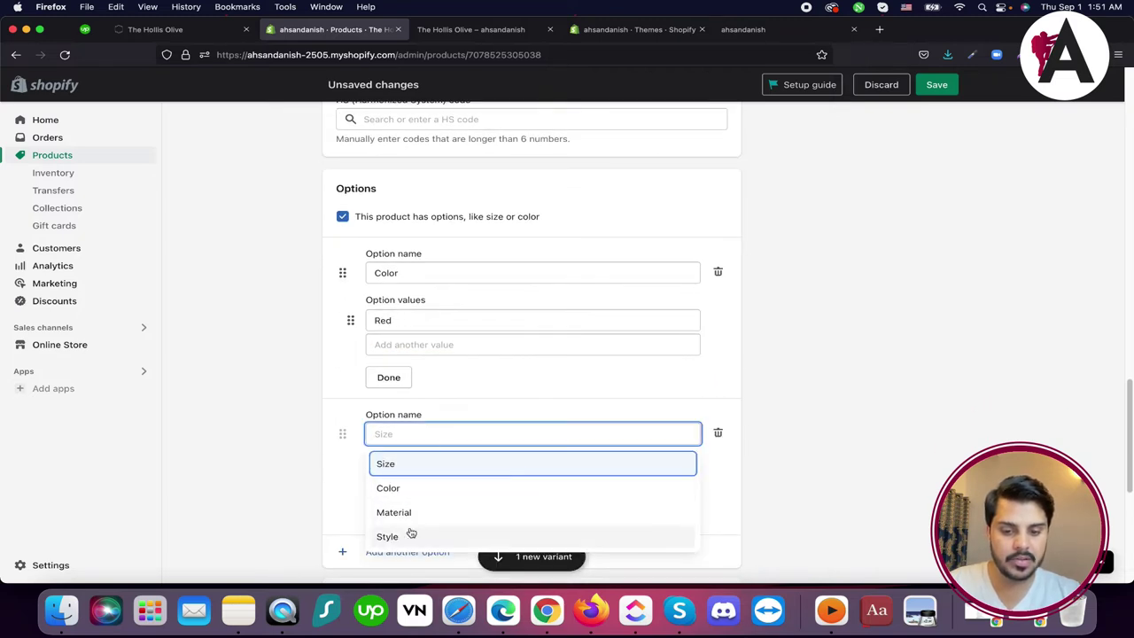
click(407, 466)
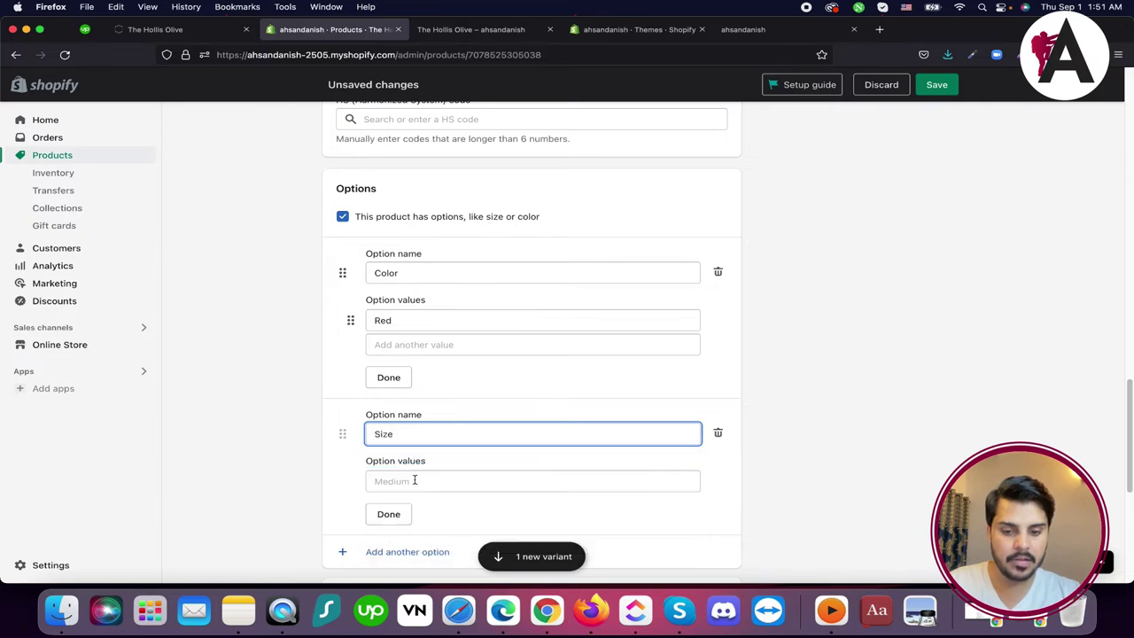
text(43)
click(411, 507)
text(43)
key(BackSpace)
click(409, 532)
text(44)
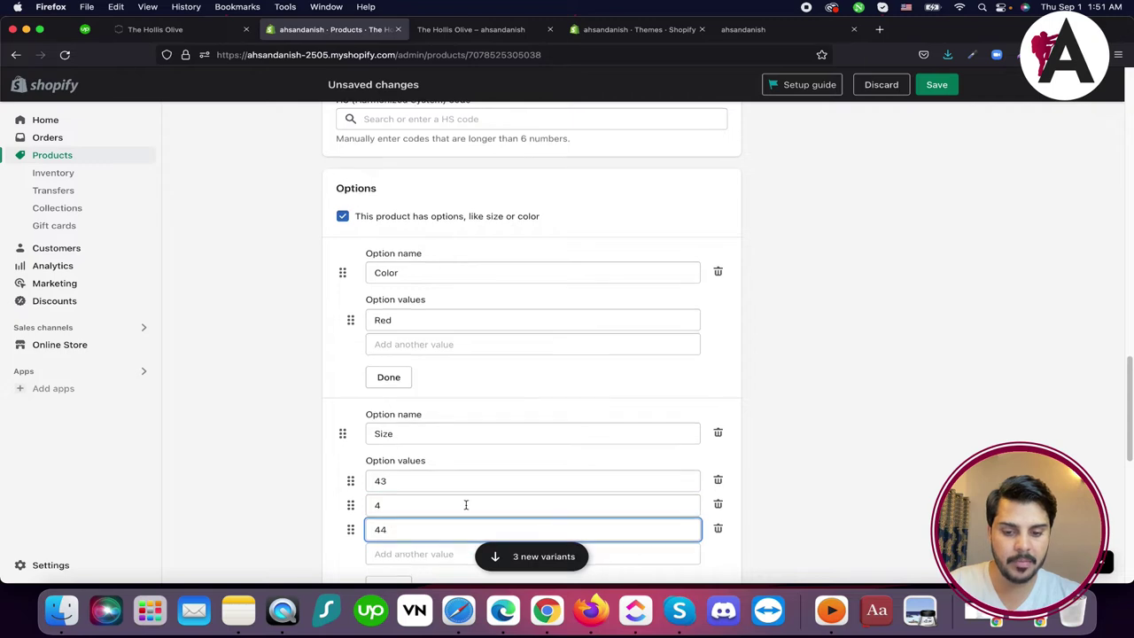
scroll(466, 505, down, 2)
click(387, 479)
Add gray as a second value of the Color option
scroll(454, 312, up, 1)
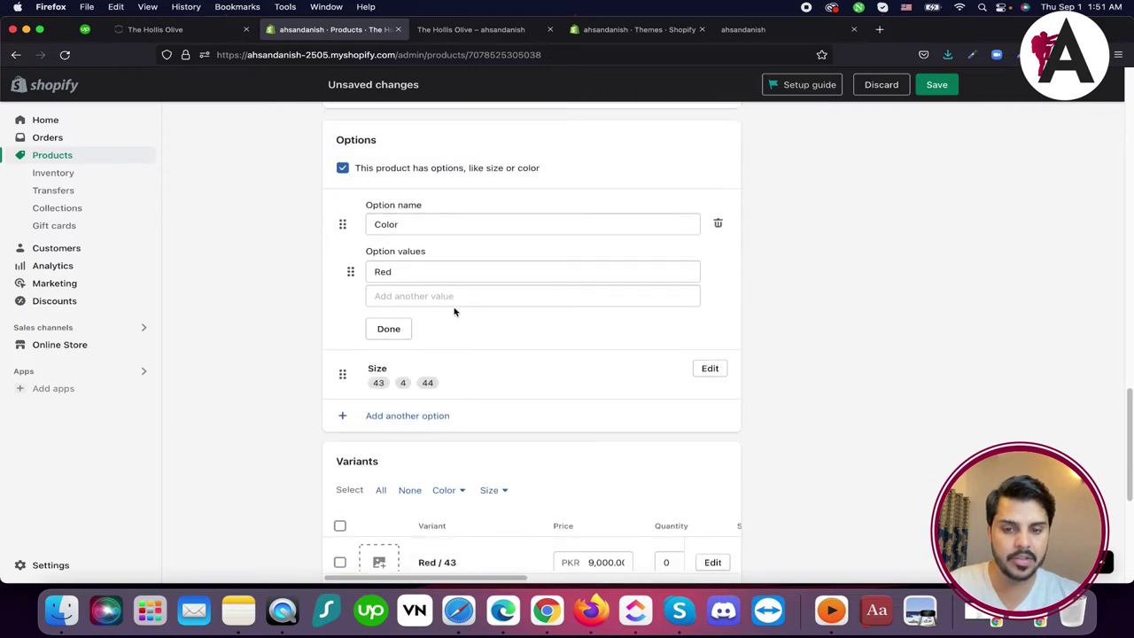
click(413, 296)
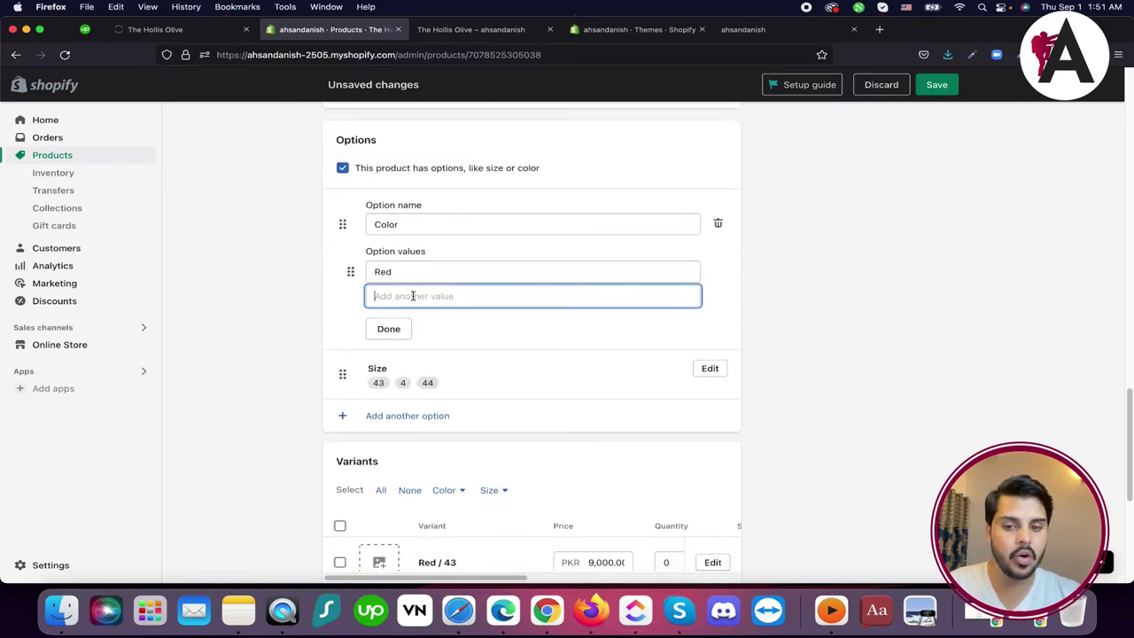
text(gray)
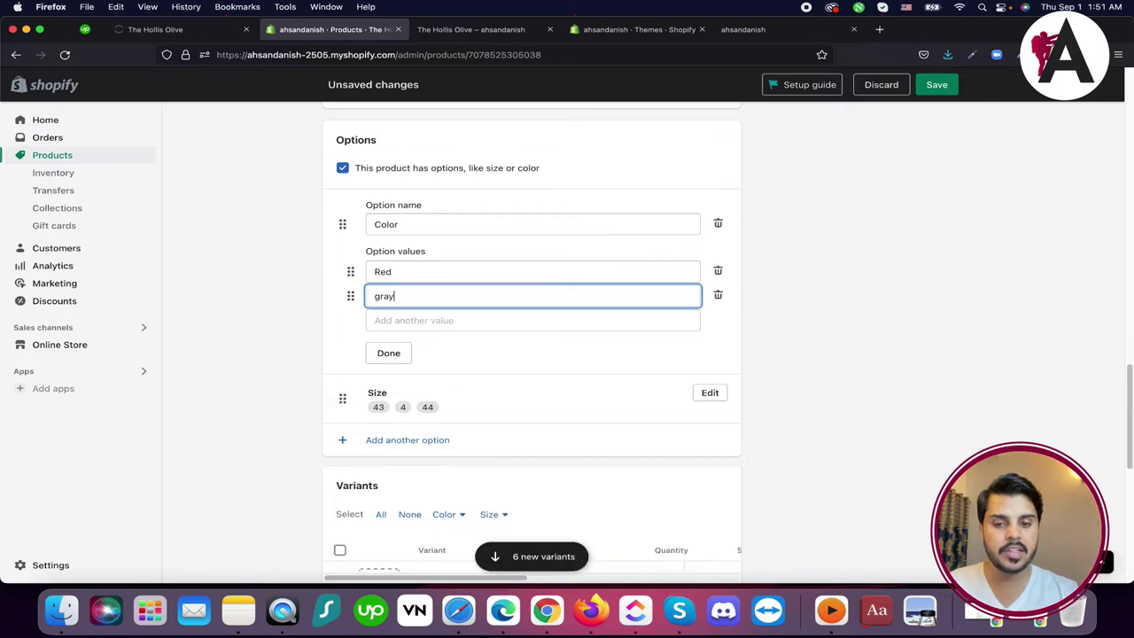
Add brown as a third value of the Color option and finish editing the option
click(412, 320)
text(brown)
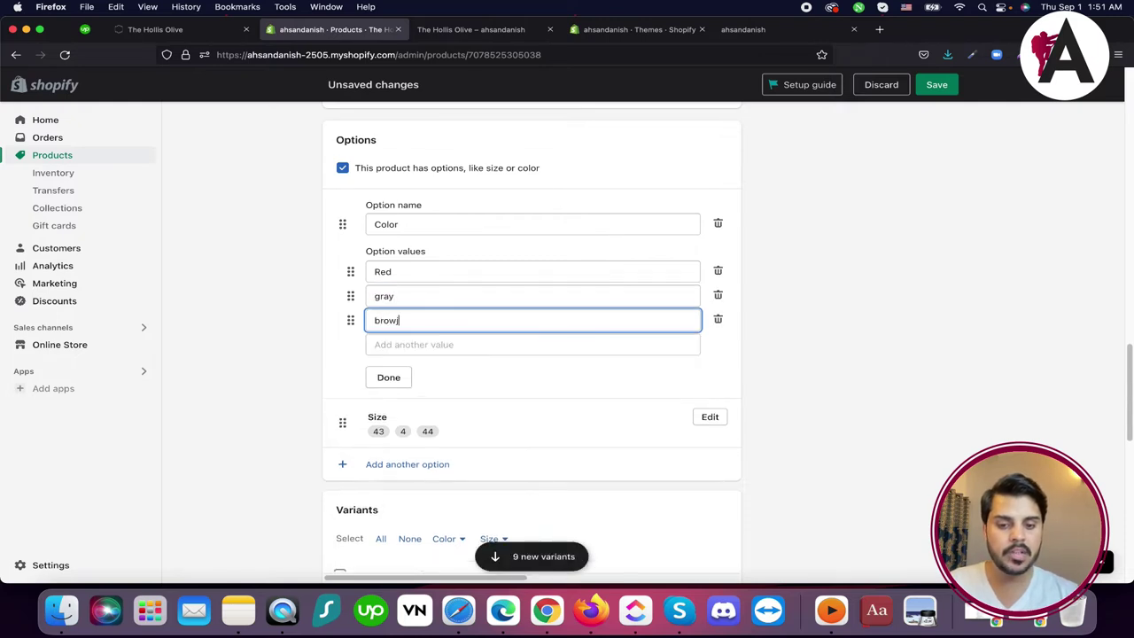
click(392, 379)
scroll(700, 279, down, 1)
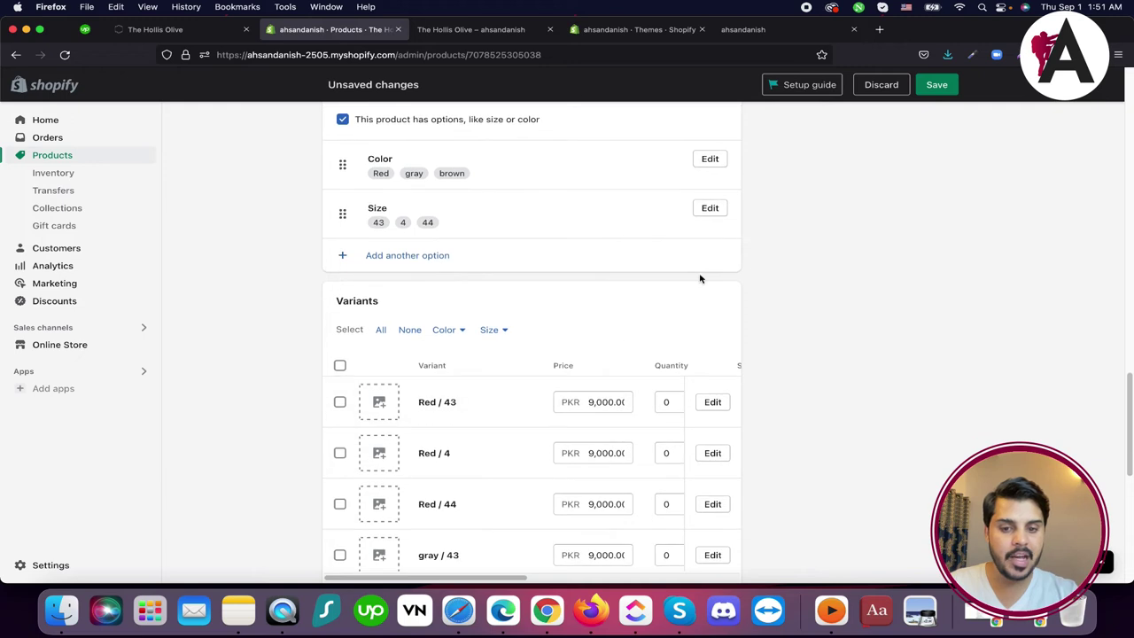
Review the color and size combinations in the variants list and save the product
scroll(562, 349, up, 5)
scroll(343, 317, down, 2)
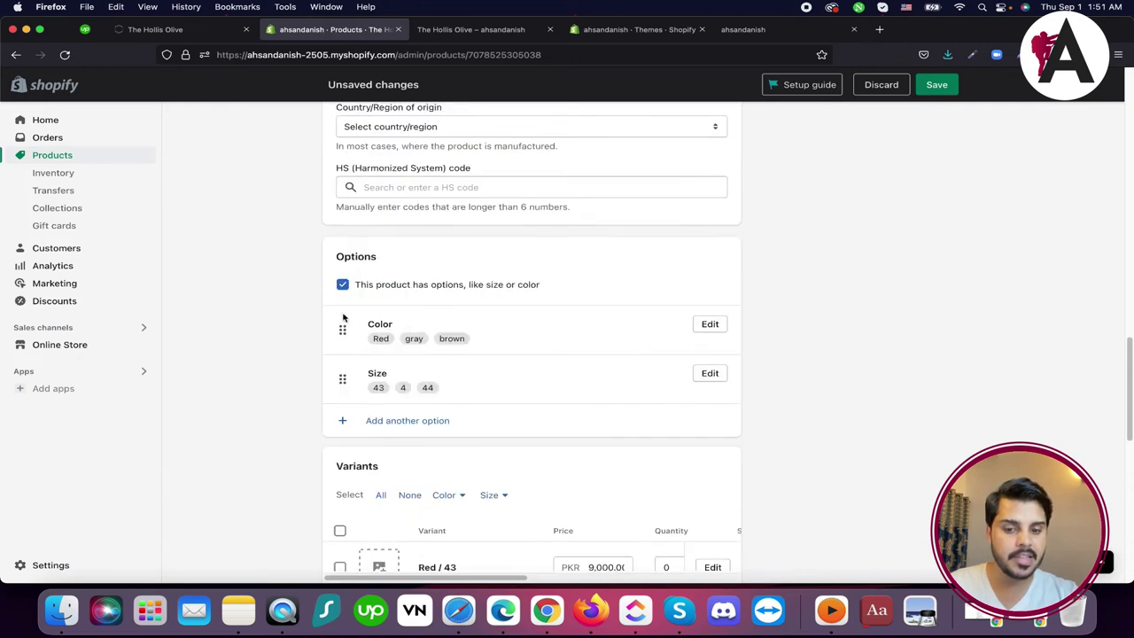
scroll(403, 319, down, 5)
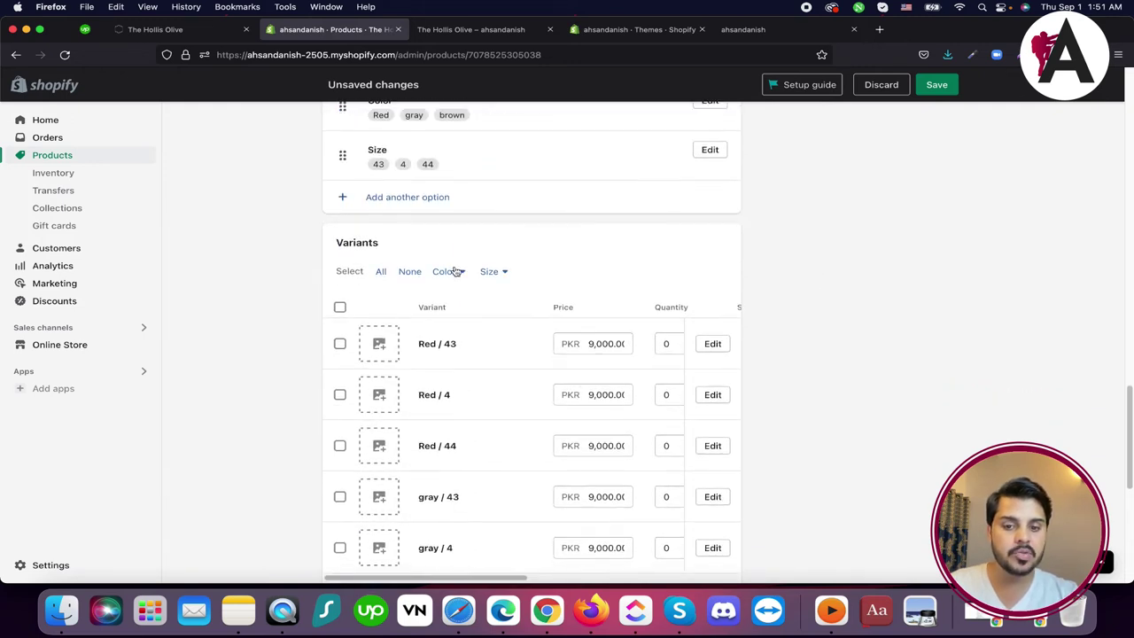
scroll(408, 355, down, 3)
scroll(425, 278, up, 1)
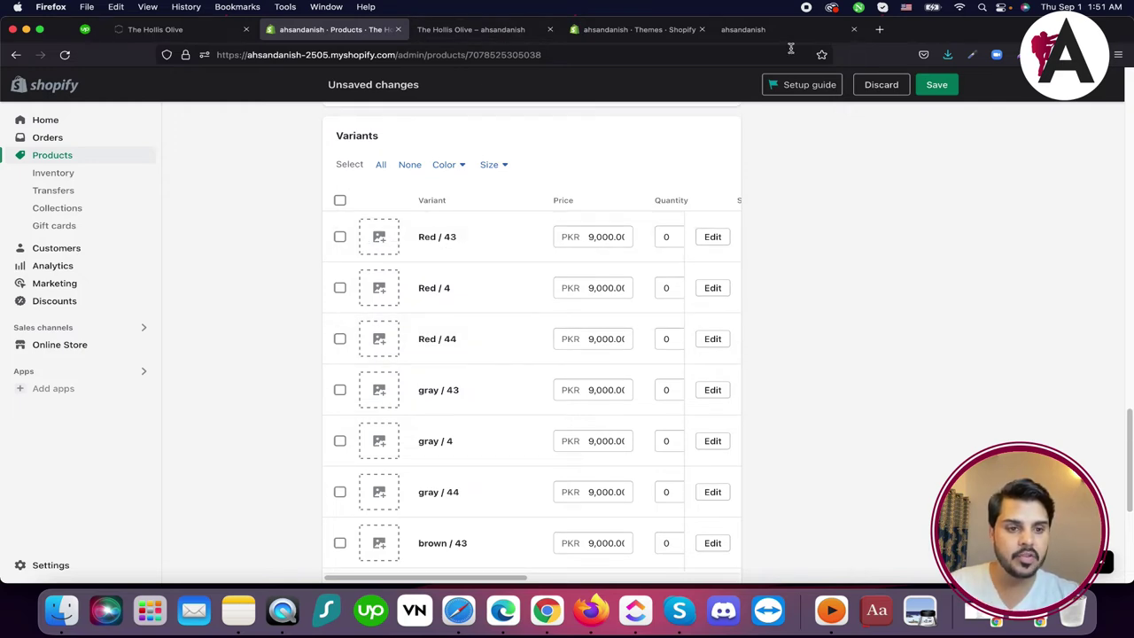
click(937, 84)
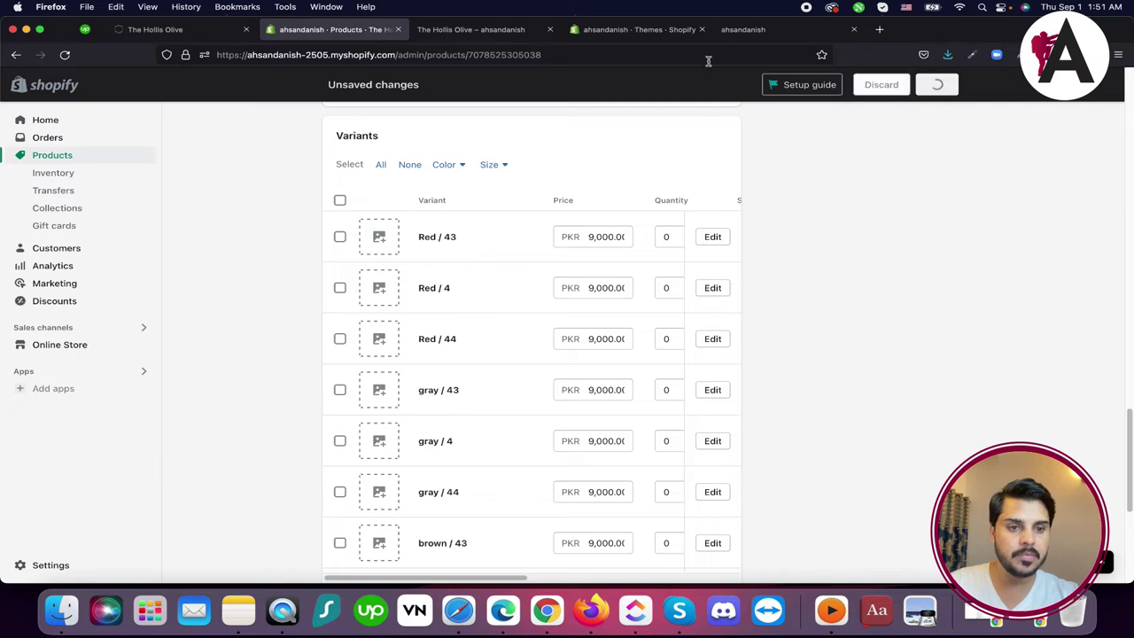
Check the Color and Size selectors in The Hollis Olive storefront preview, choosing Red as the color
click(486, 29)
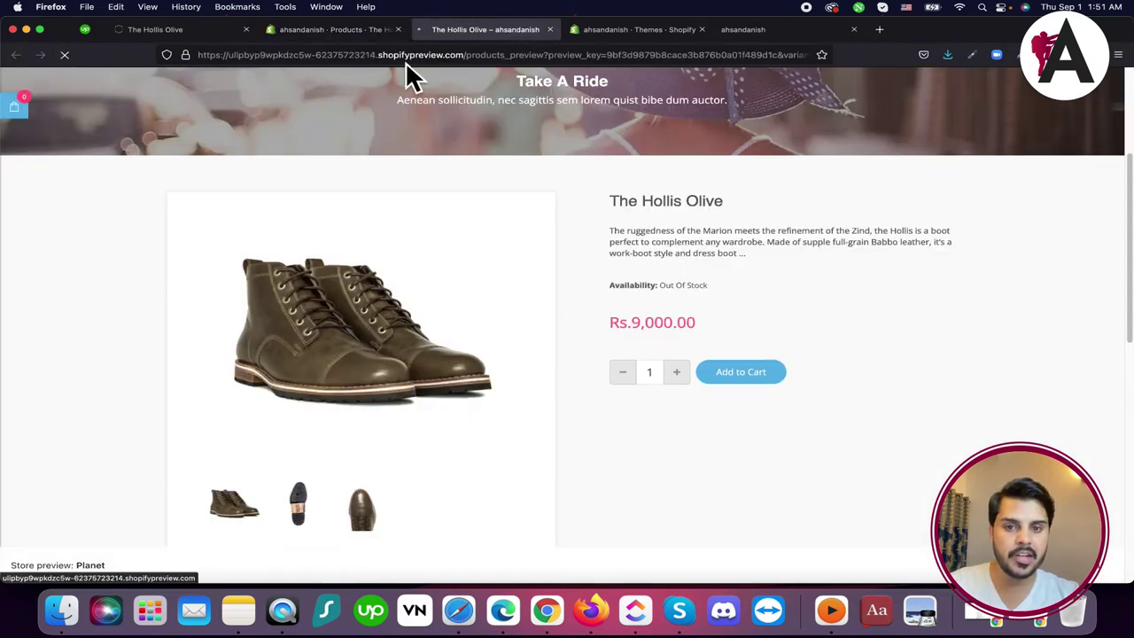
scroll(536, 257, down, 2)
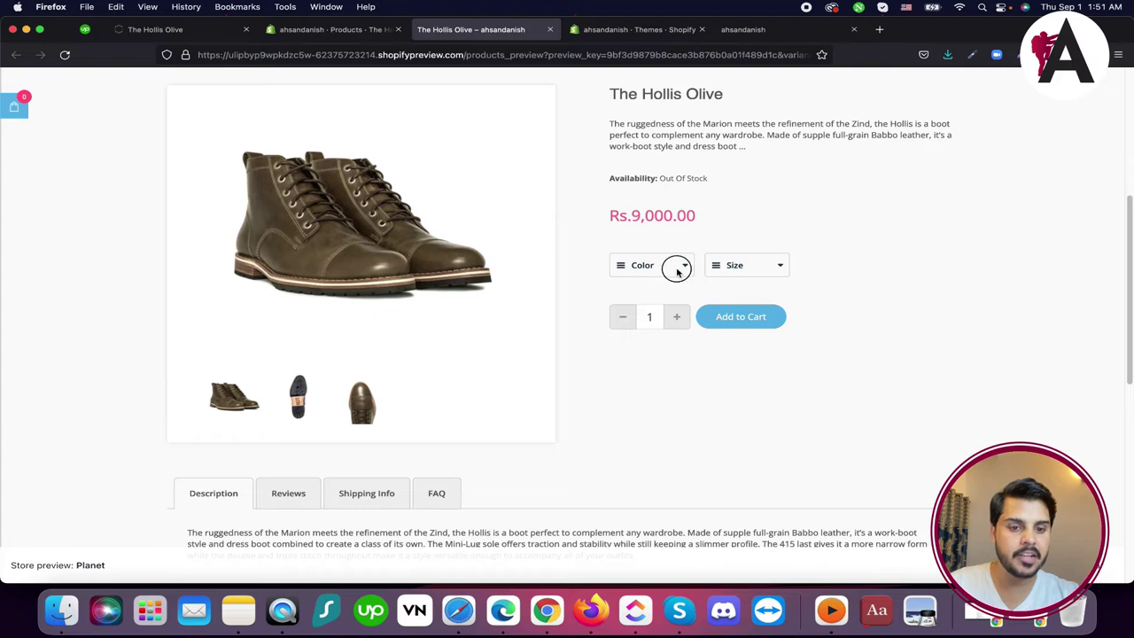
click(342, 36)
scroll(535, 369, down, 10)
click(465, 29)
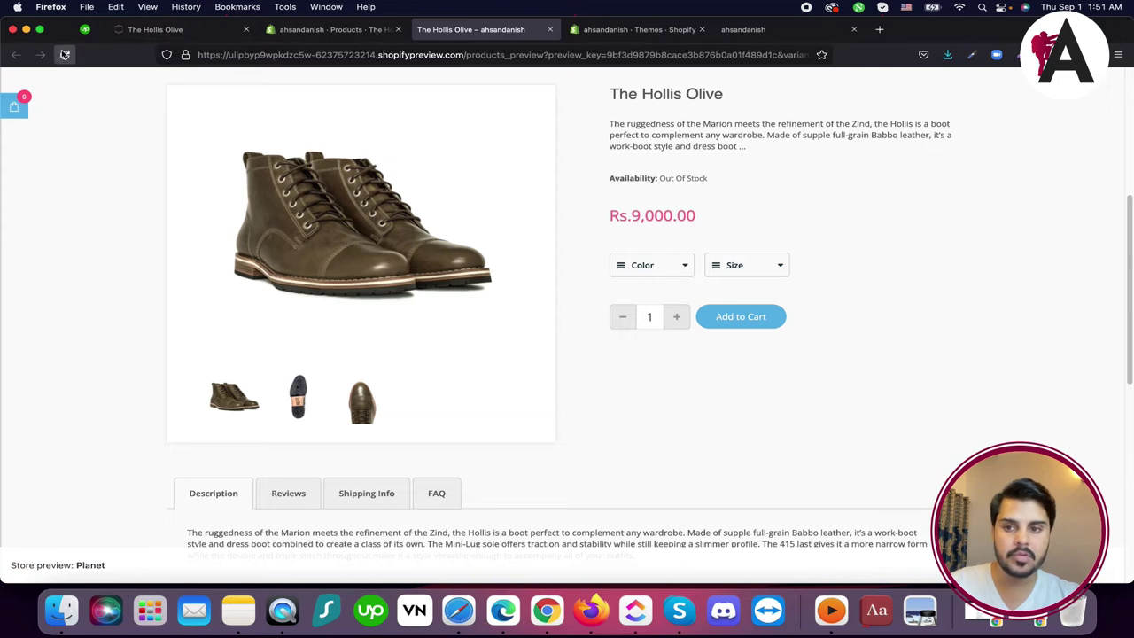
scroll(660, 221, down, 5)
scroll(765, 231, up, 5)
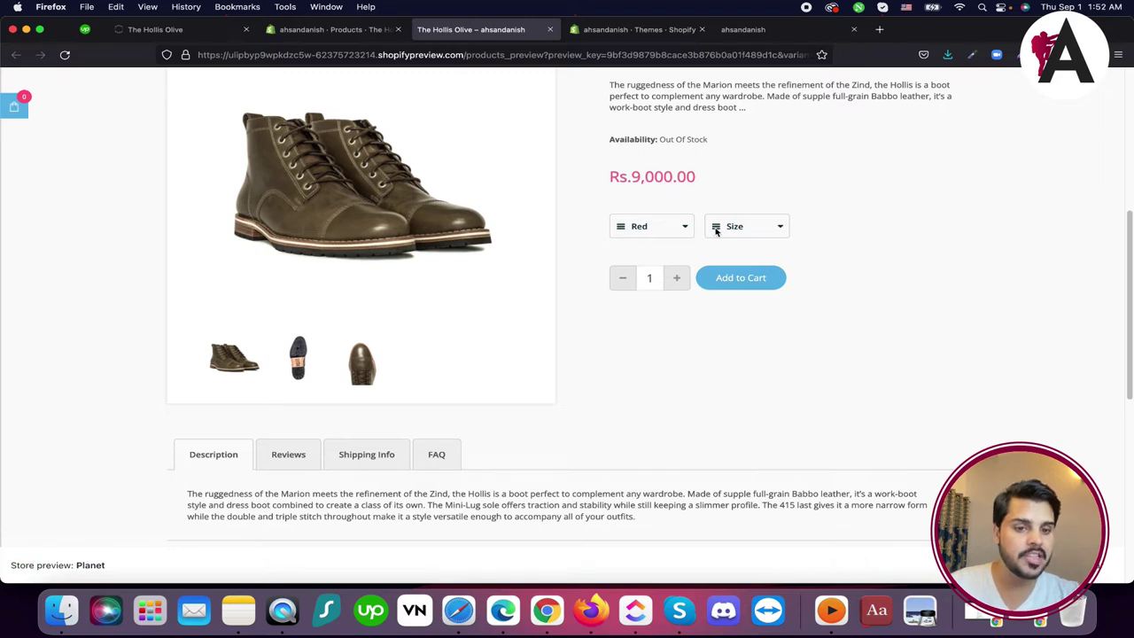
Return to the product in the admin and examine its description, media, options and variants
click(354, 35)
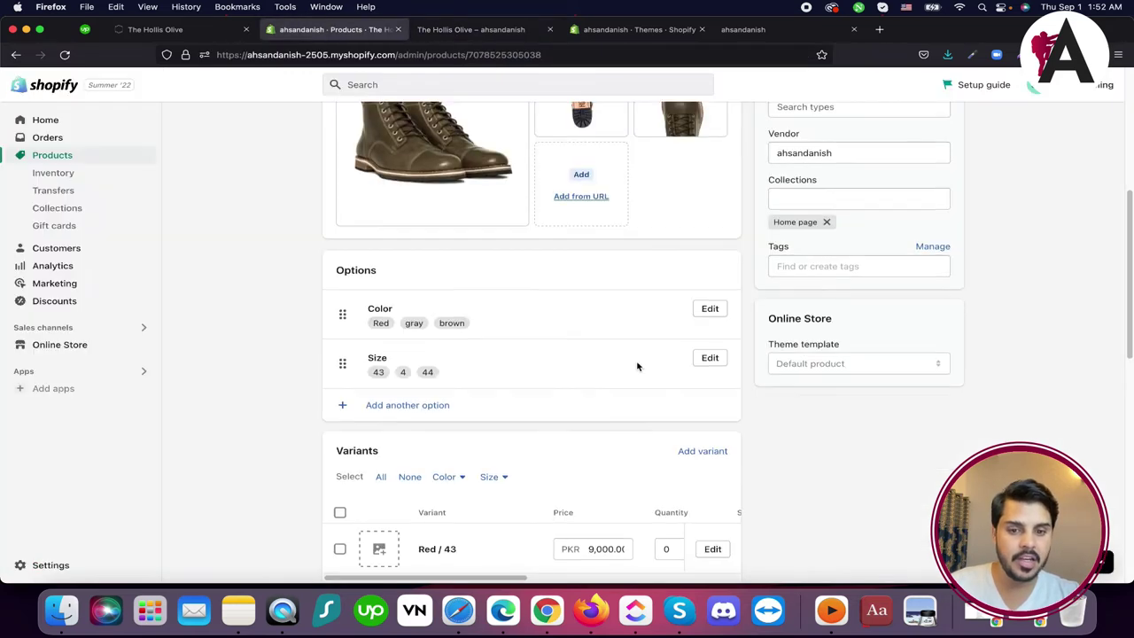
scroll(635, 364, up, 5)
scroll(498, 373, down, 20)
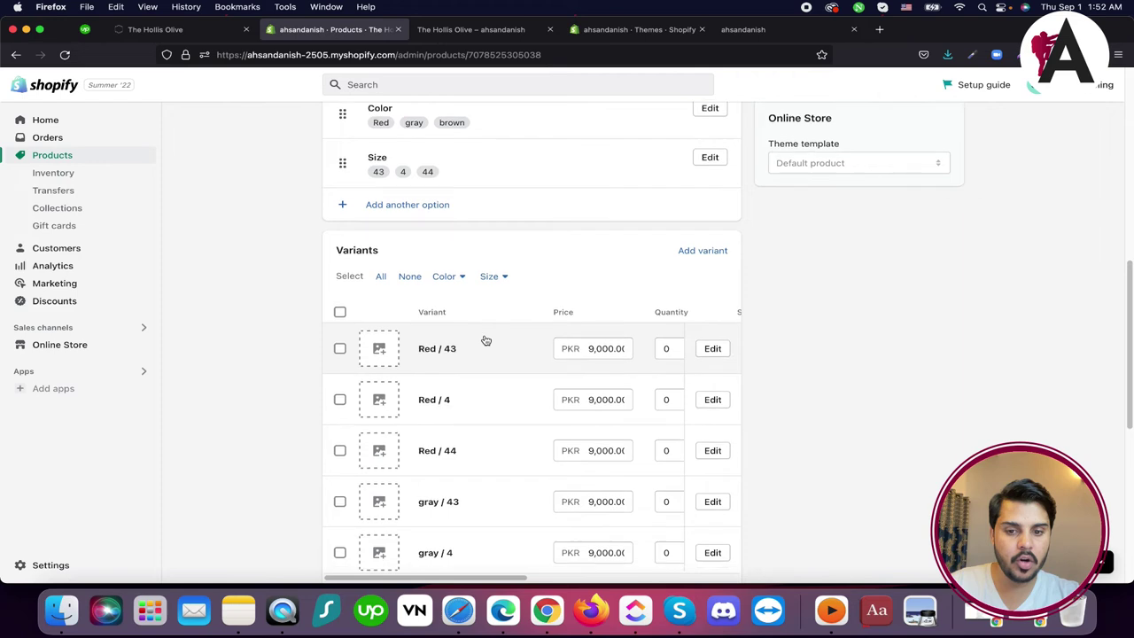
scroll(515, 345, up, 20)
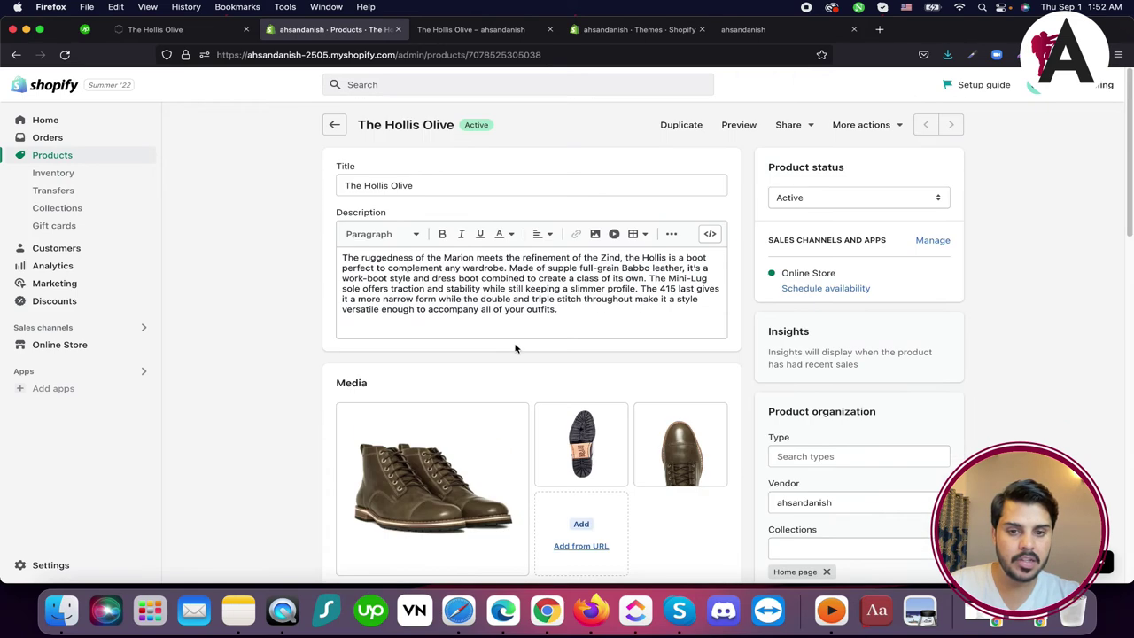
scroll(593, 346, down, 10)
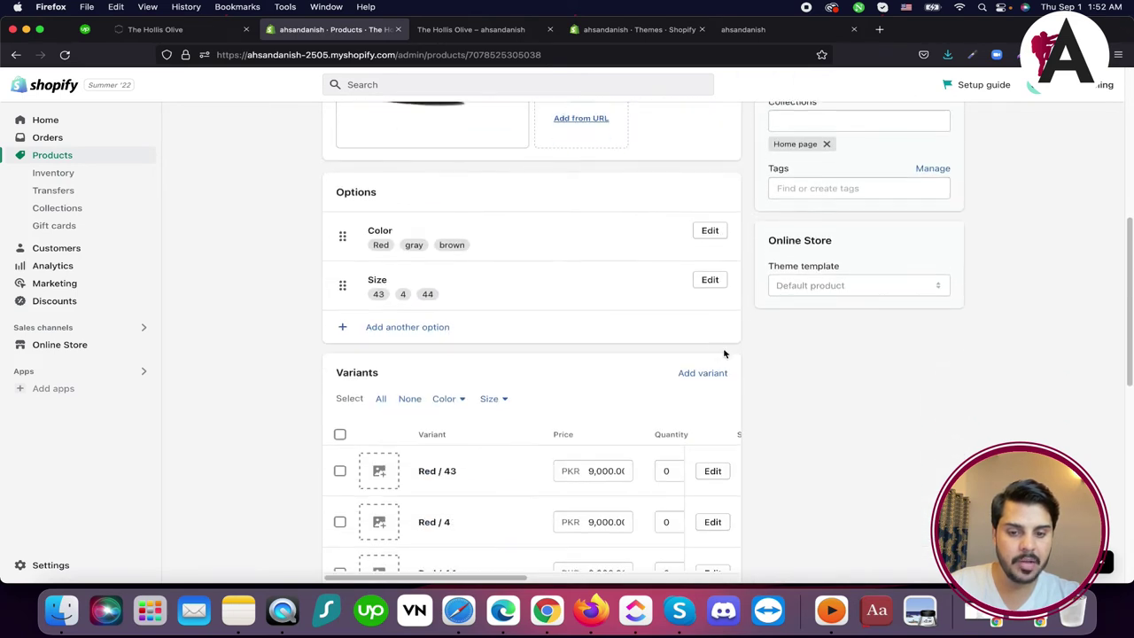
scroll(730, 353, up, 3)
scroll(649, 357, down, 10)
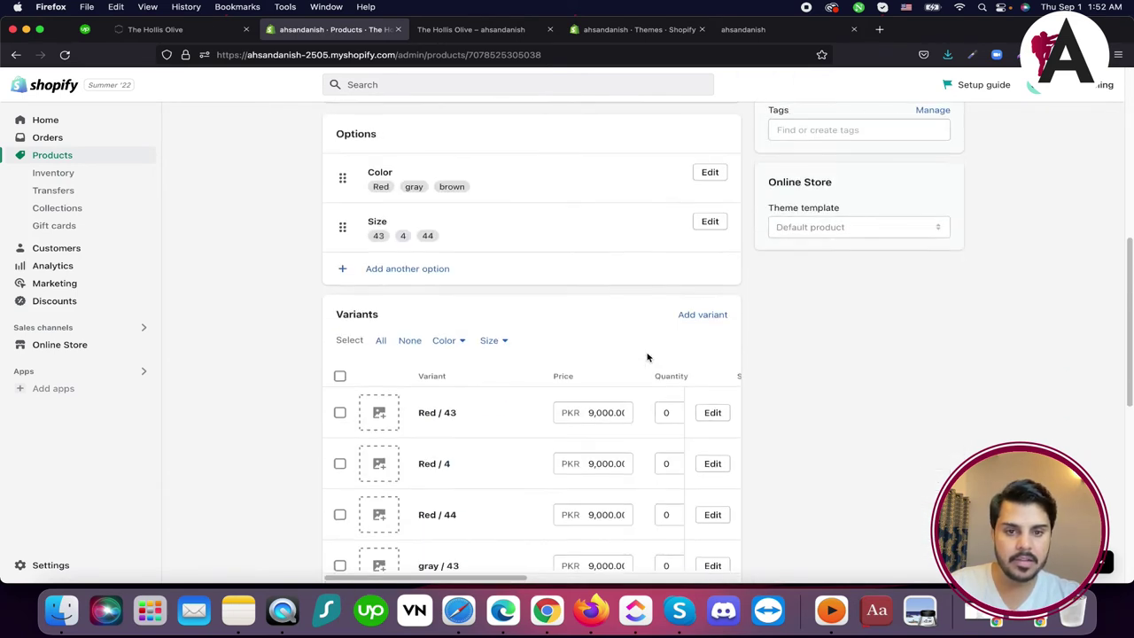
scroll(647, 357, up, 10)
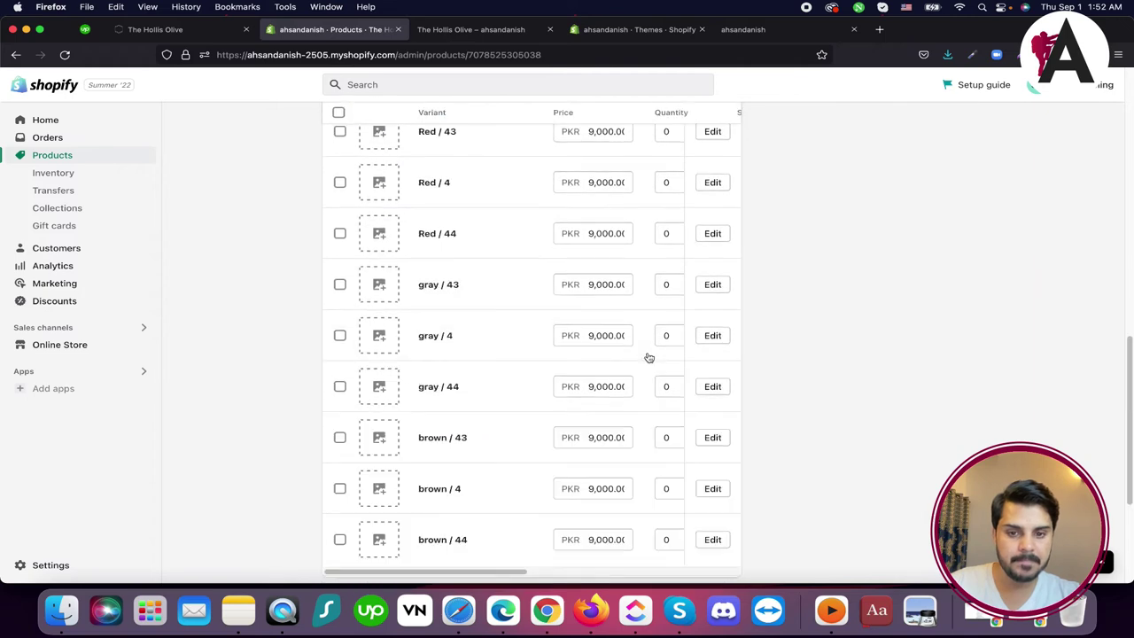
scroll(518, 367, up, 6)
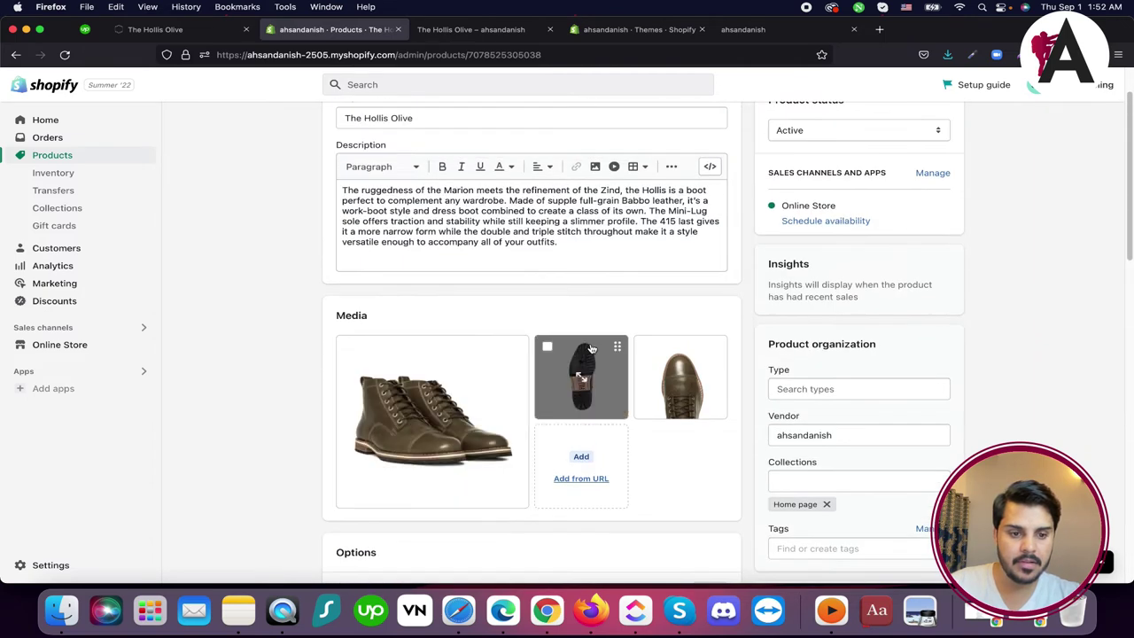
scroll(580, 381, up, 2)
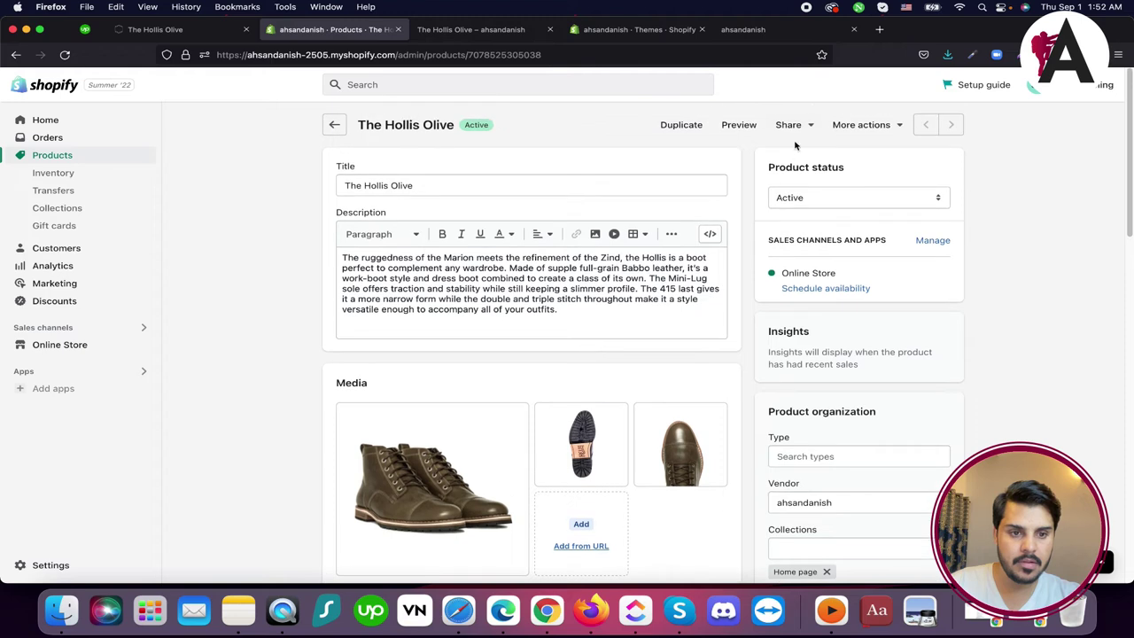
Check the product's sharing option and additional actions, dismissing each without making changes
click(801, 127)
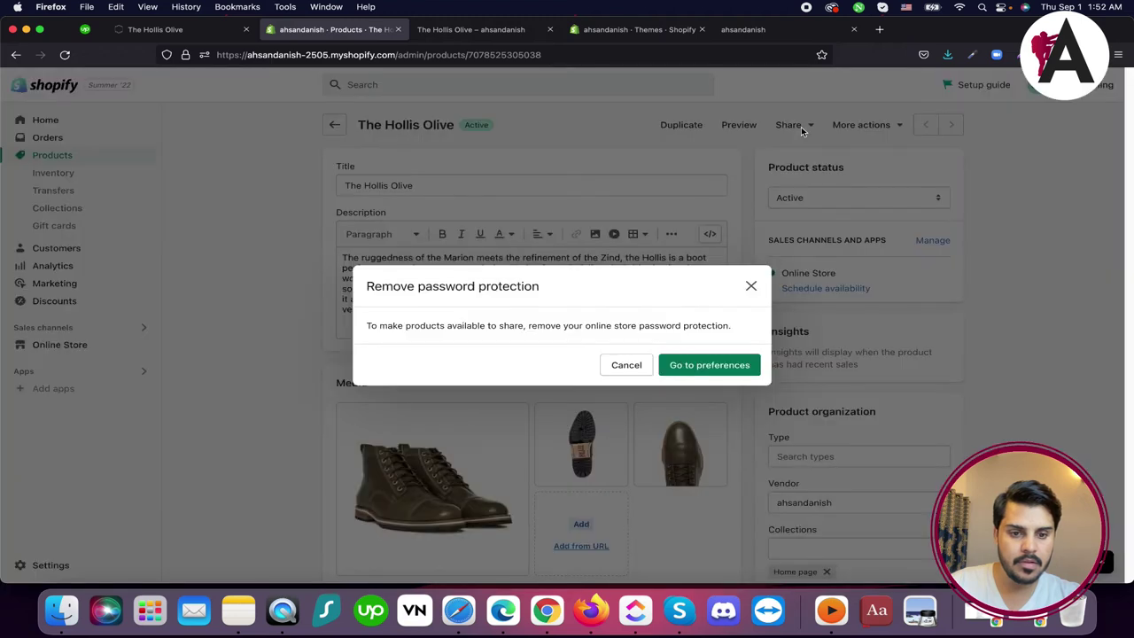
click(749, 288)
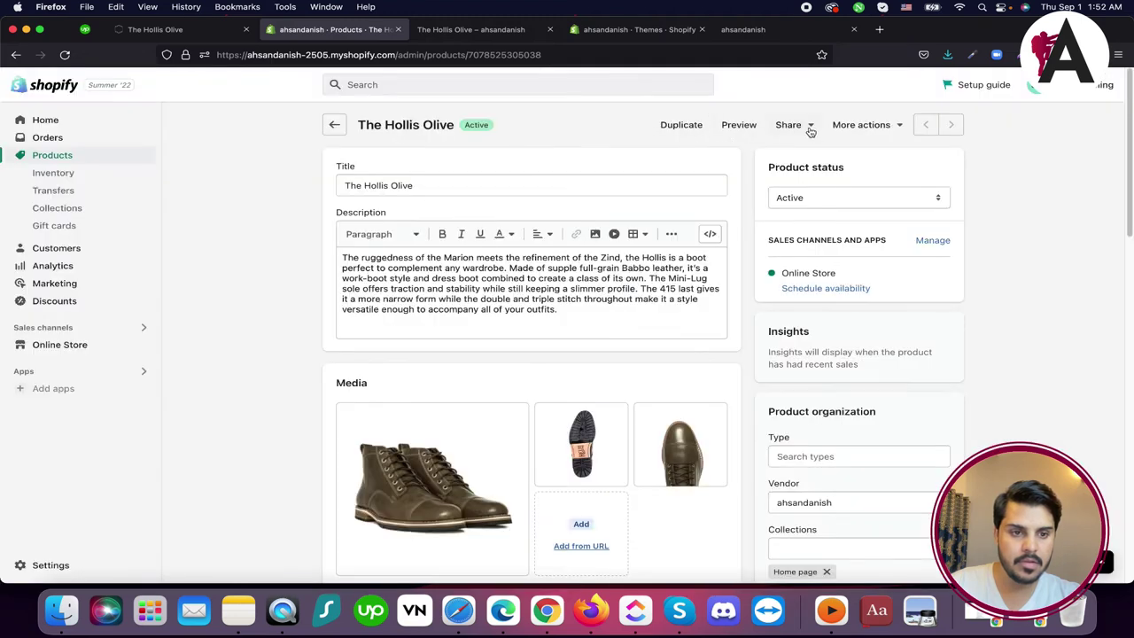
click(893, 125)
click(398, 137)
Go back to the product list, check The Hollis Olive's sales channels, and reopen the product
click(333, 126)
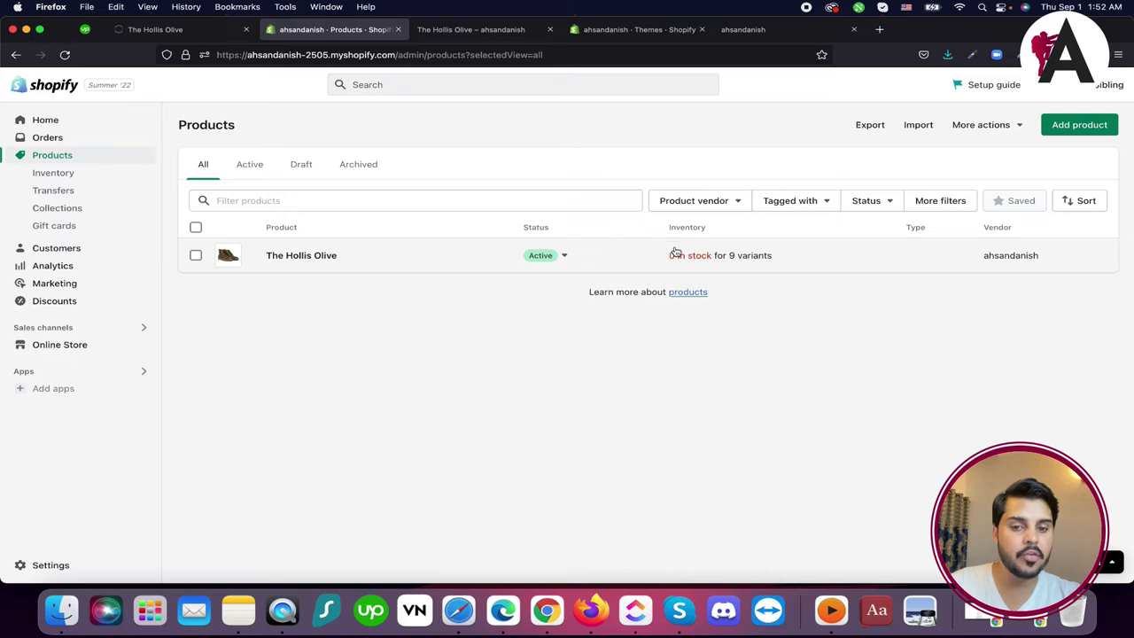
click(560, 255)
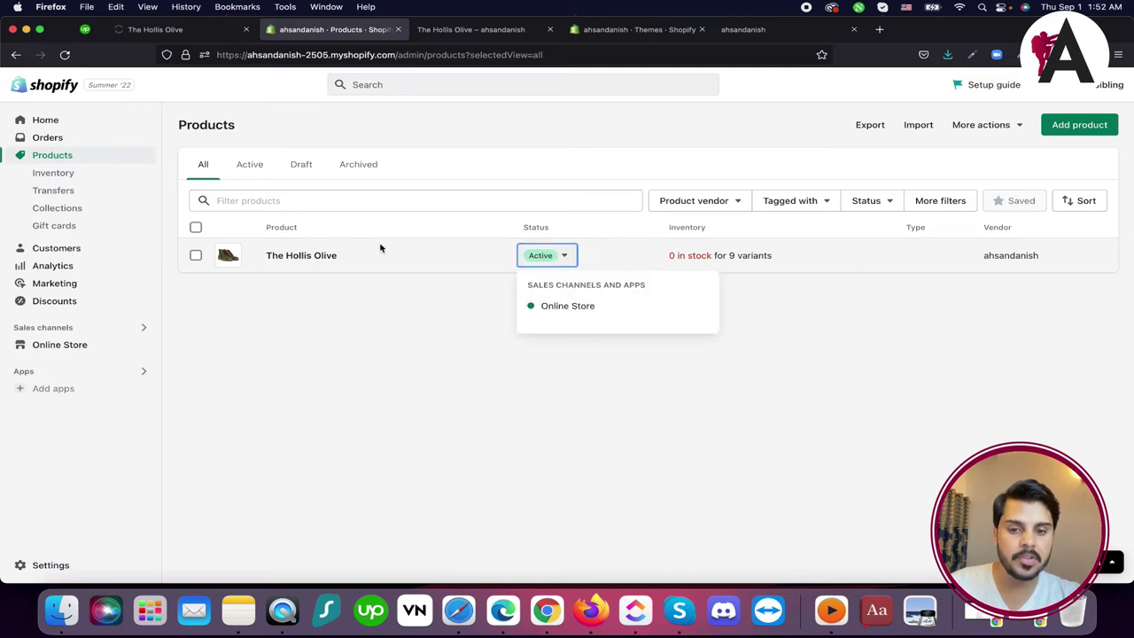
click(353, 286)
click(317, 256)
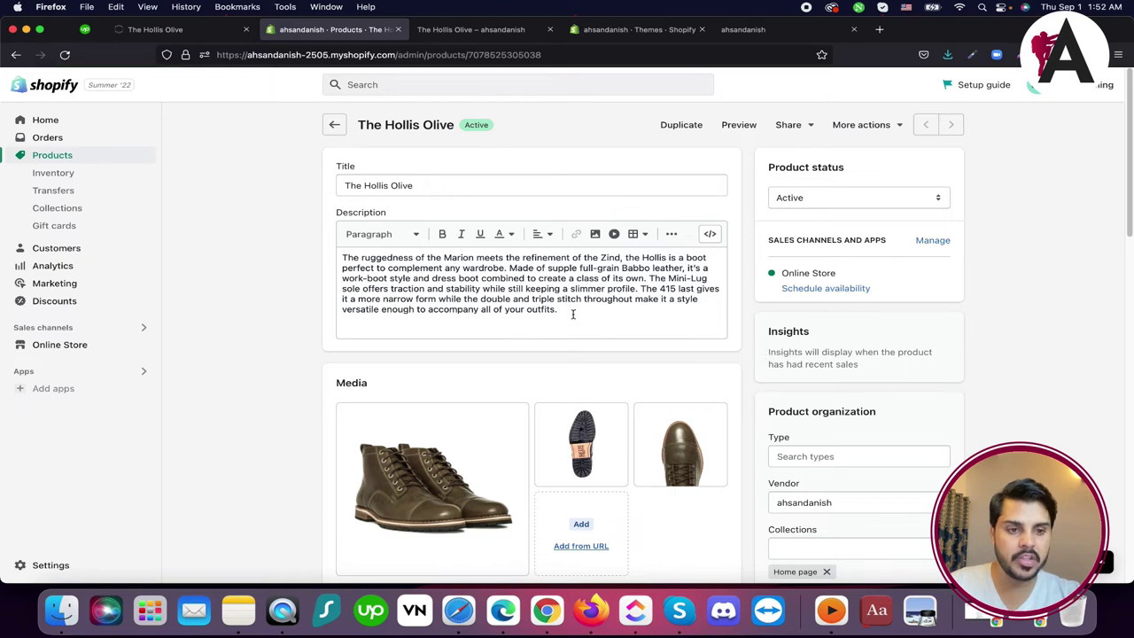
Examine the product's options, variants, organization details and search engine listing, and check its sharing option again
scroll(570, 312, down, 5)
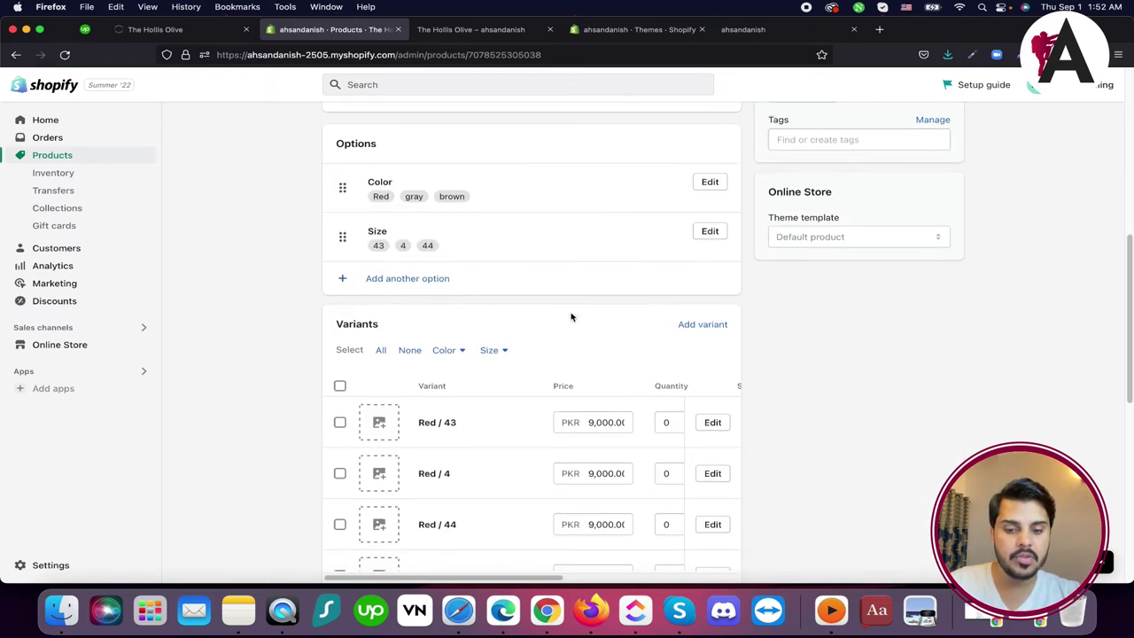
scroll(570, 316, down, 10)
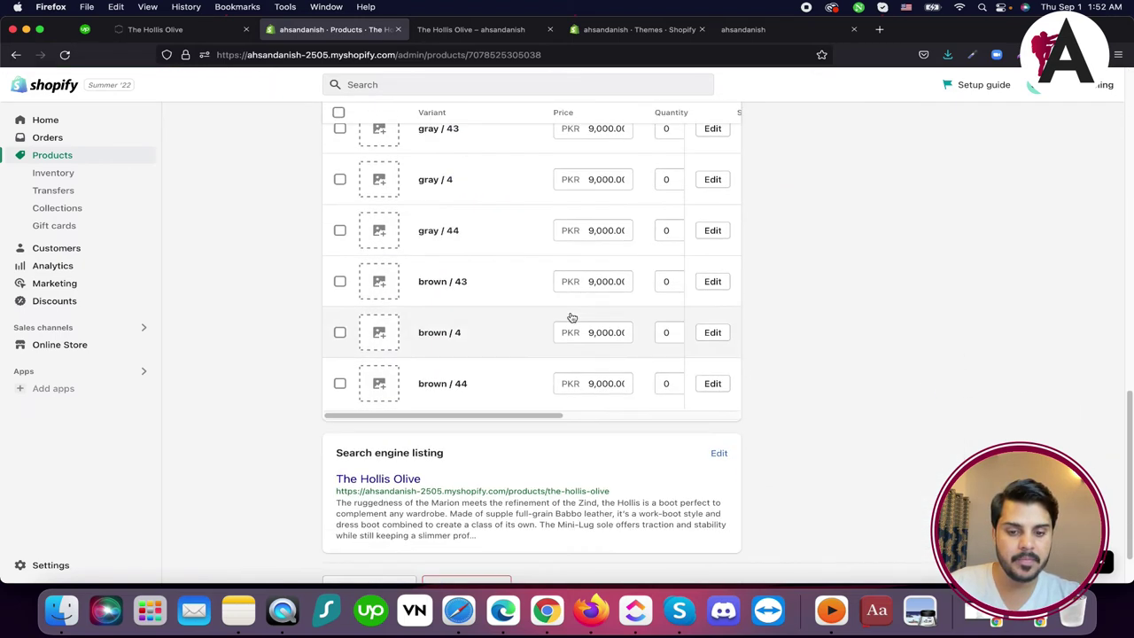
scroll(570, 315, up, 15)
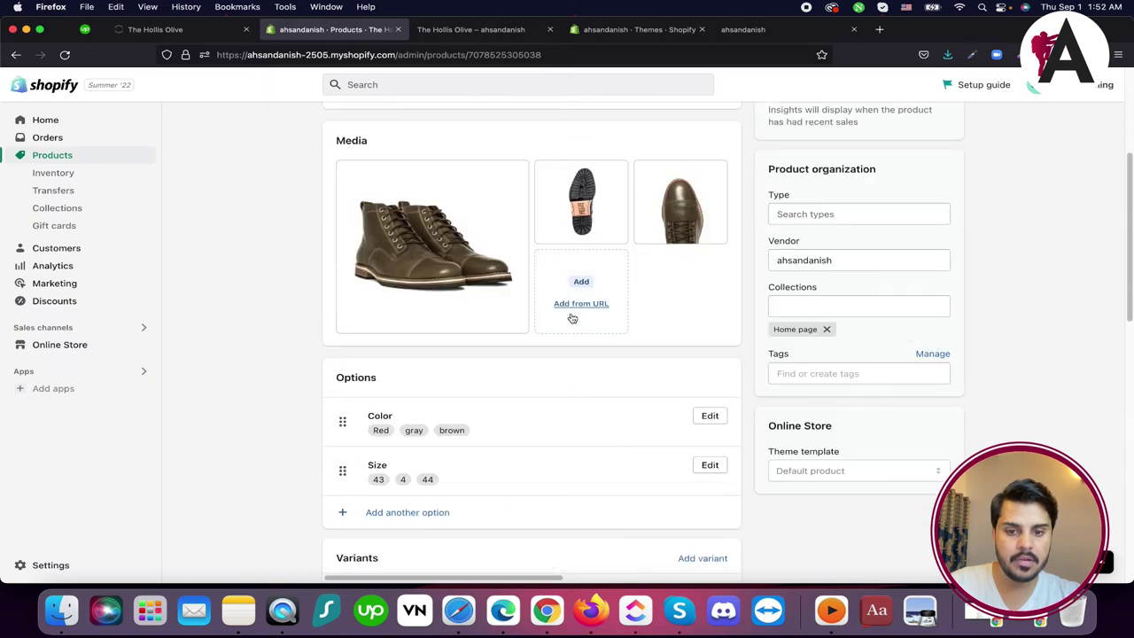
scroll(577, 413, down, 1)
scroll(577, 413, up, 6)
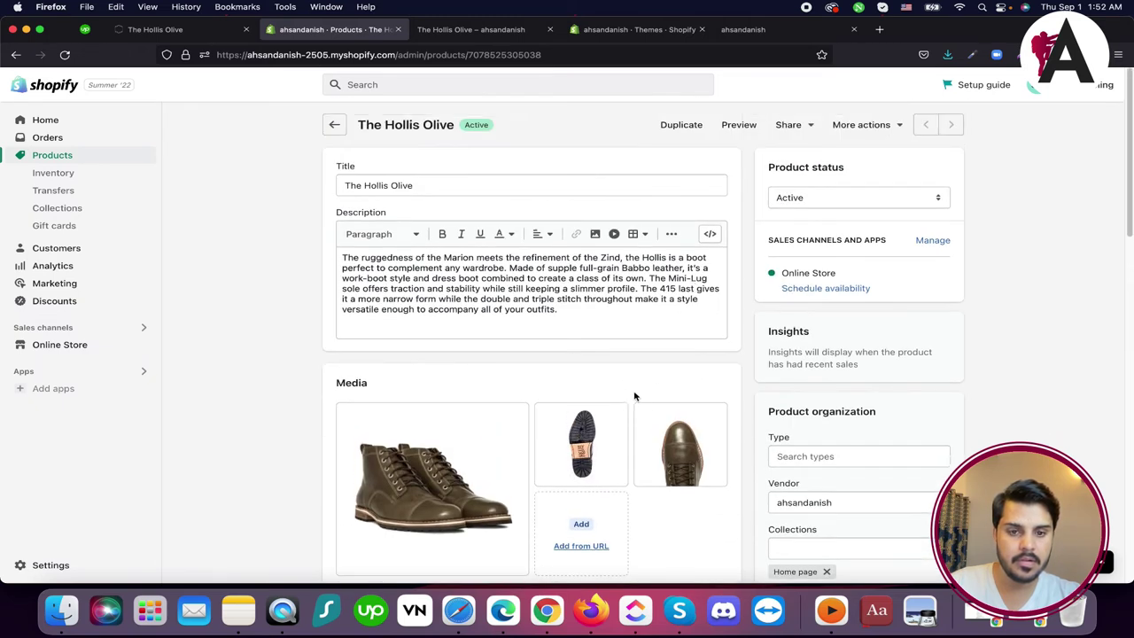
click(815, 128)
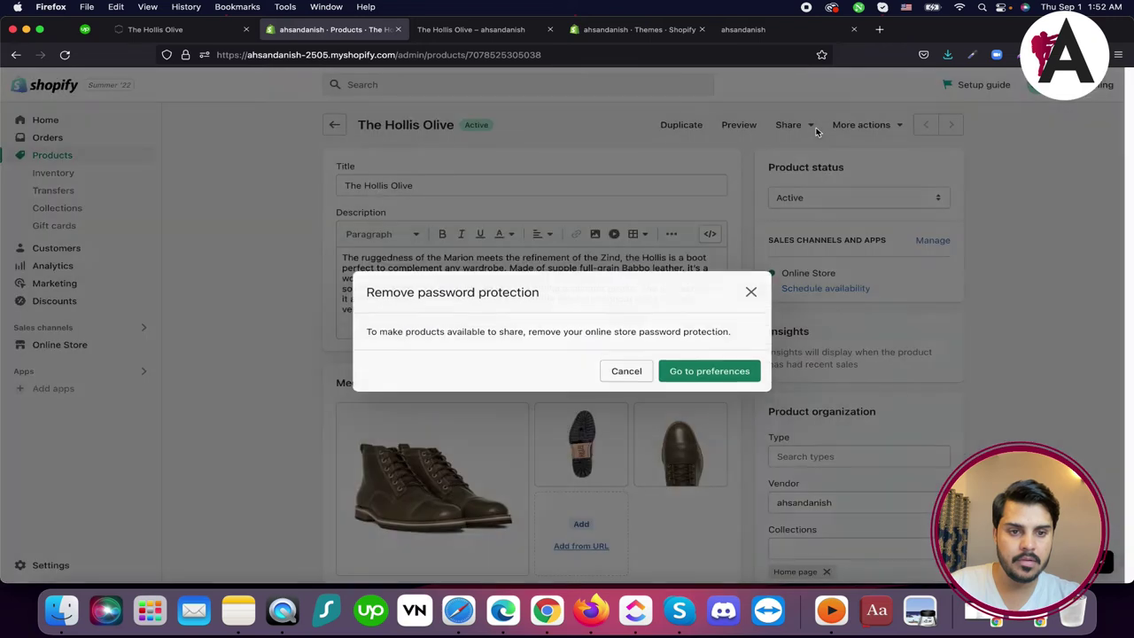
click(752, 285)
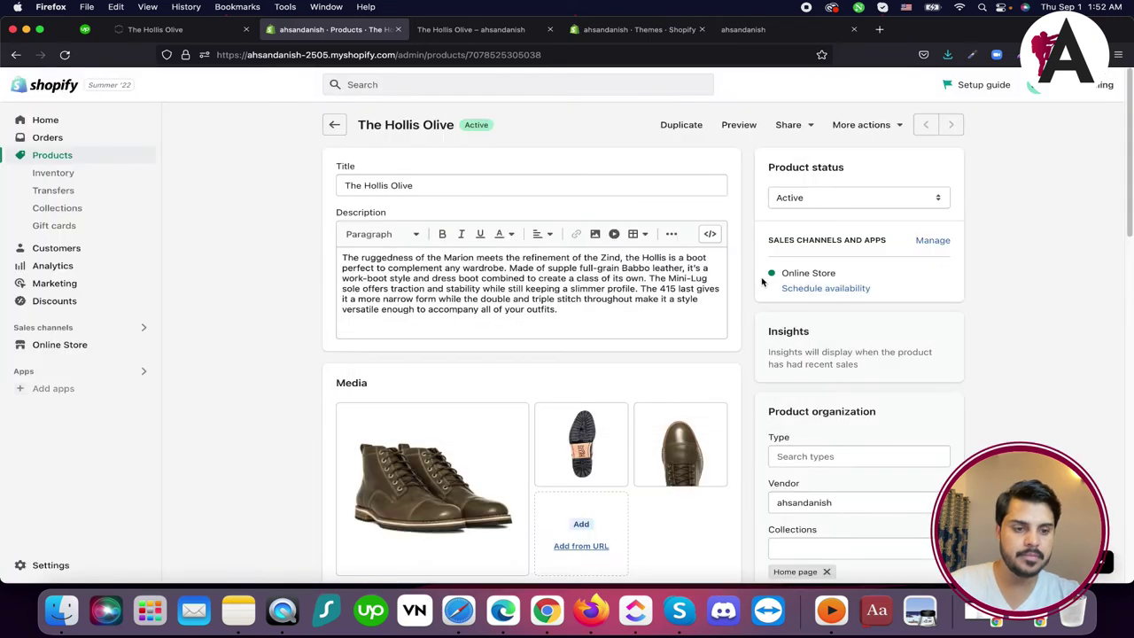
scroll(806, 374, down, 5)
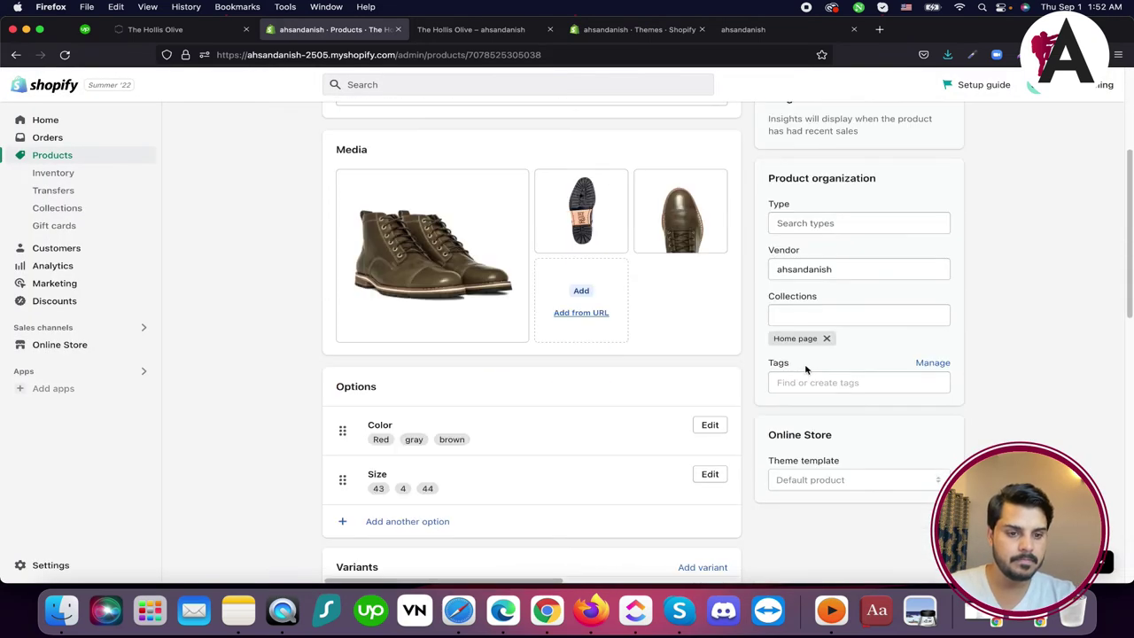
scroll(802, 358, down, 3)
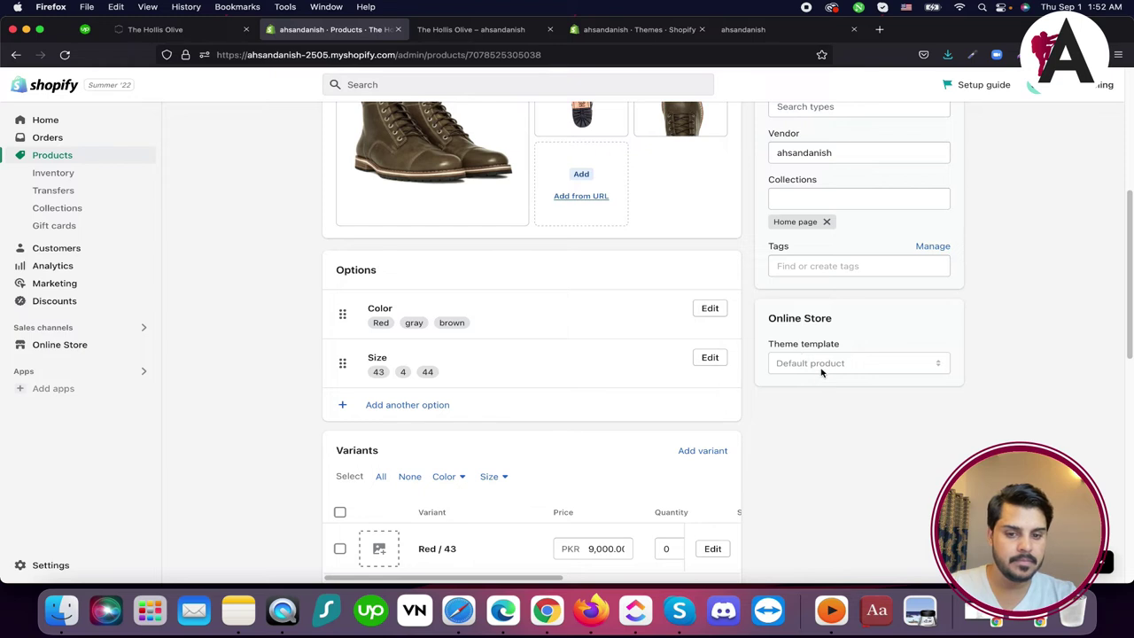
scroll(704, 399, down, 15)
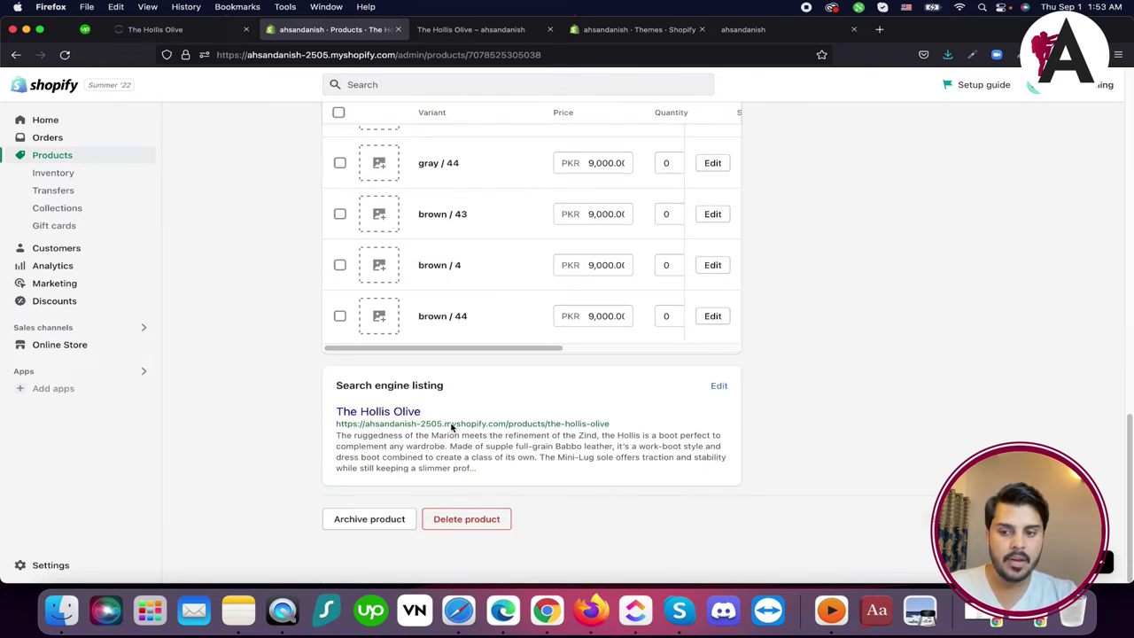
scroll(511, 505, up, 20)
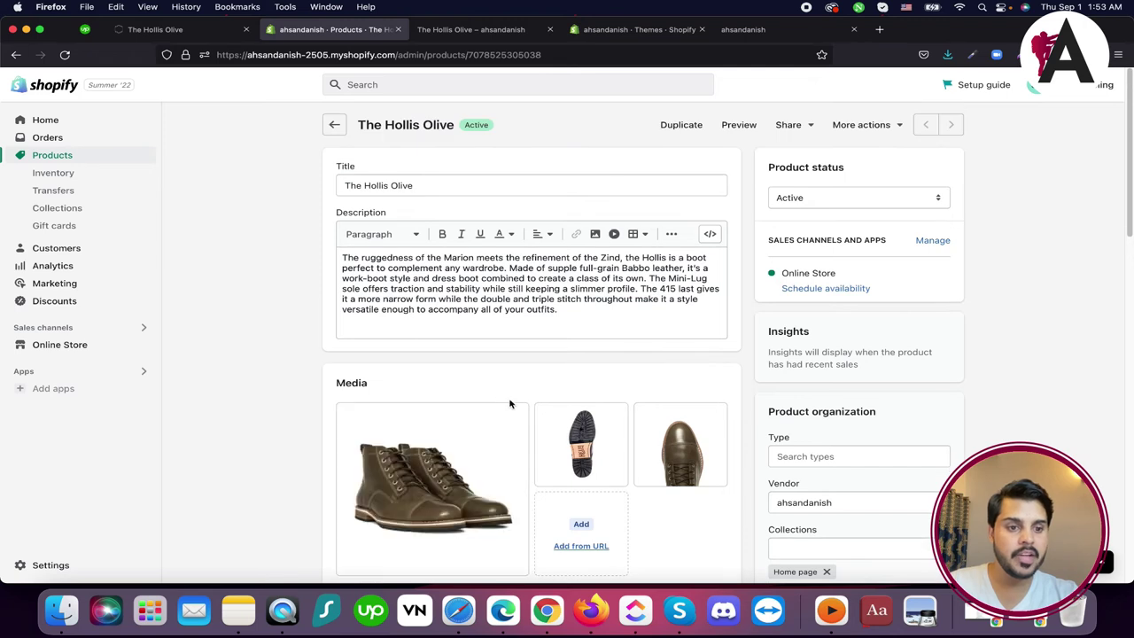
Delete The Hollis Olive product from the store and confirm the deletion
scroll(530, 403, down, 20)
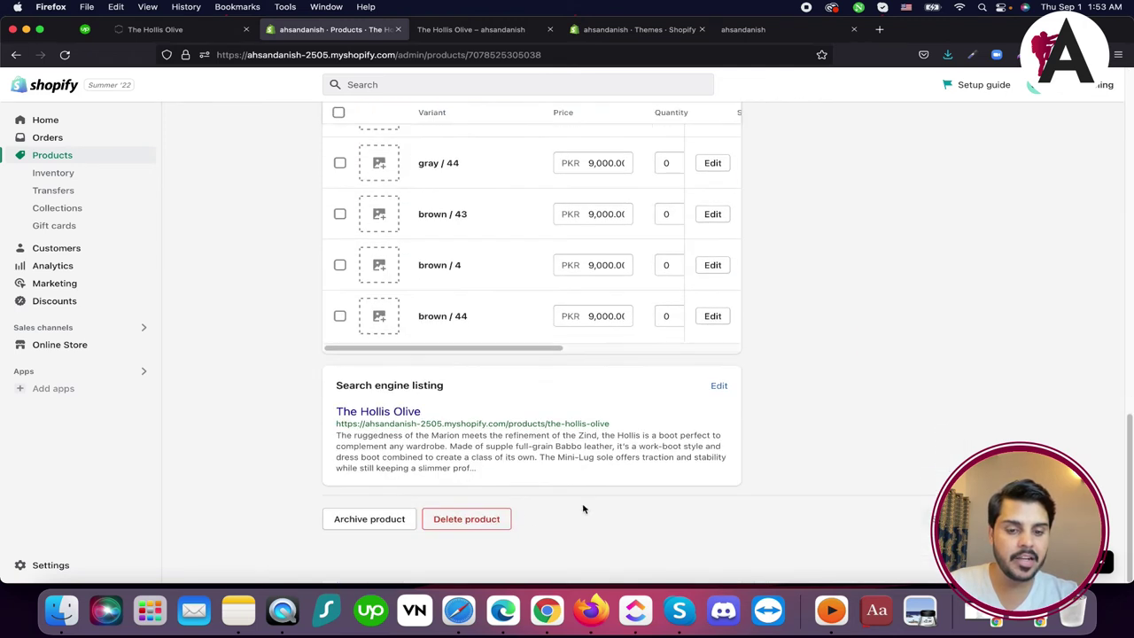
click(508, 517)
click(709, 368)
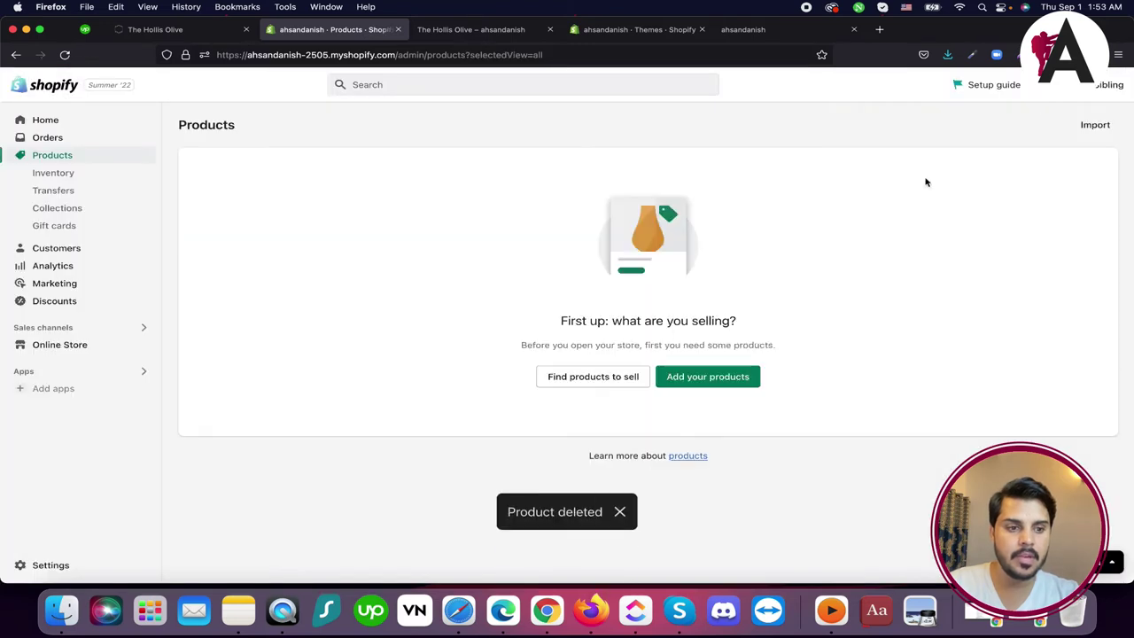
Start a new product and copy the name "The Hollis Olive" from the HELM boot page into its title
click(709, 376)
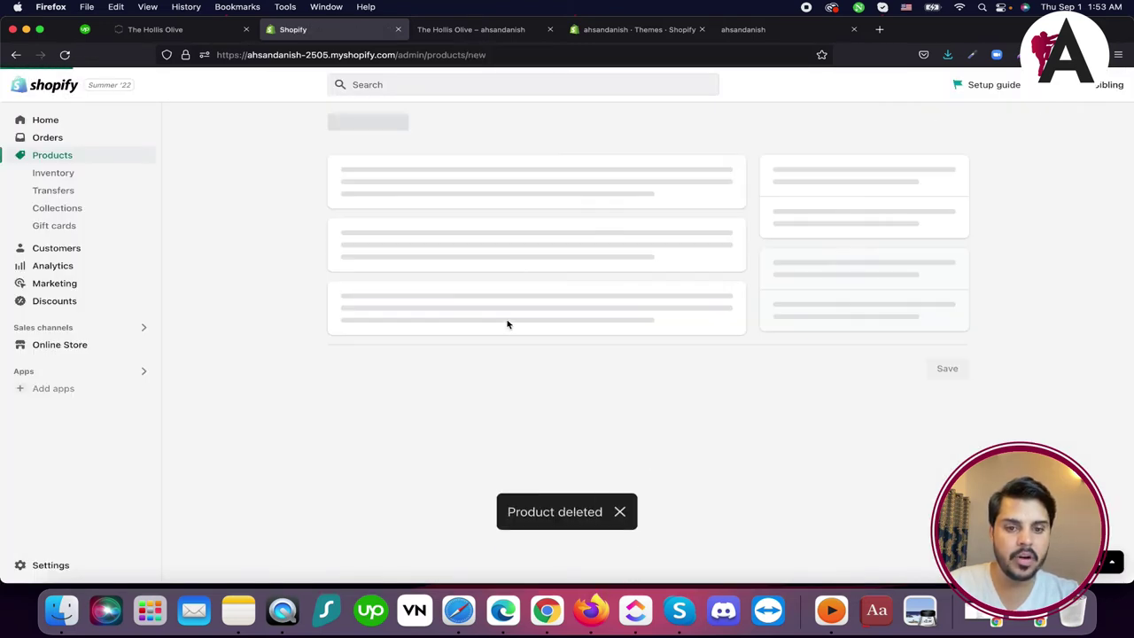
key(ctrl+shift+Tab)
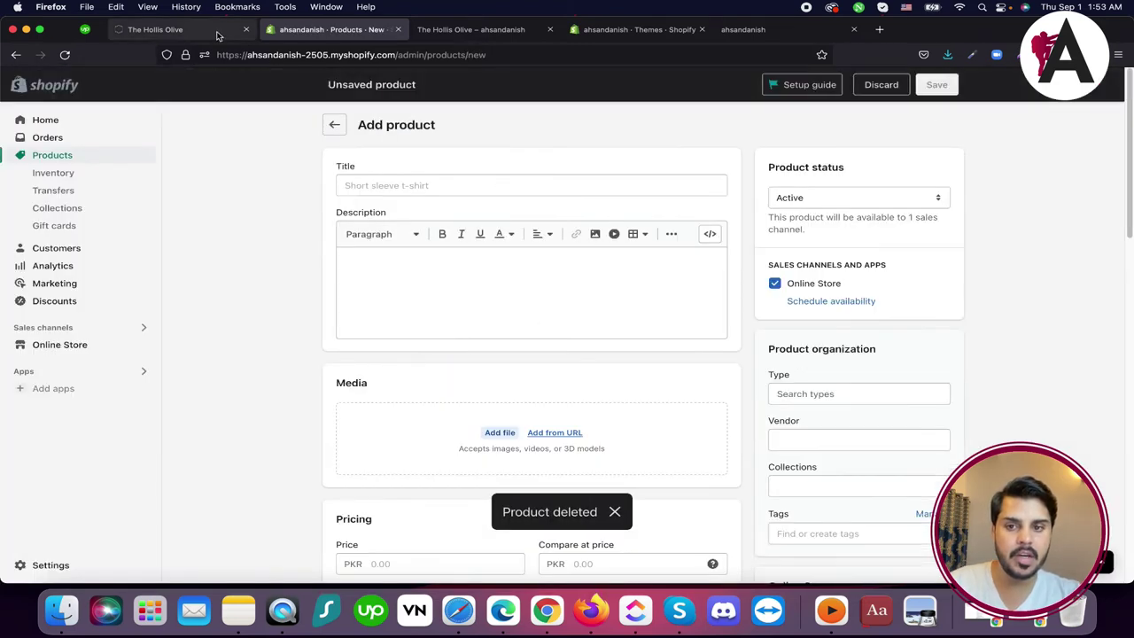
triple_click(756, 233)
key(super+c)
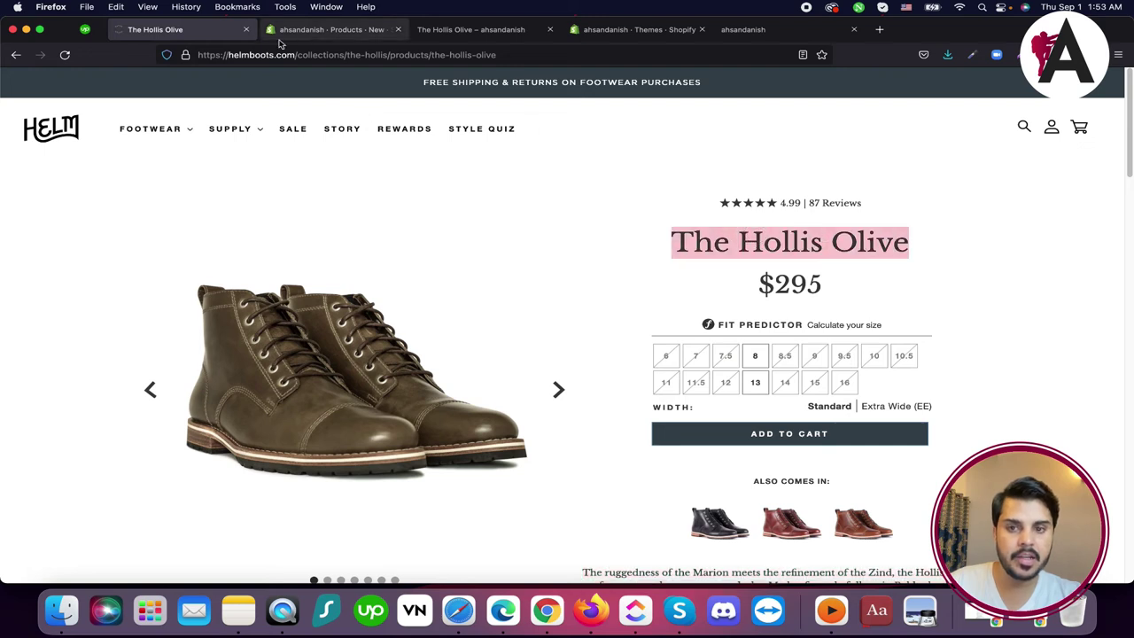
key(ctrl+Tab)
click(483, 185)
key(super+v)
Try to copy the description paragraph from the HELM boot page into the new product's description, and clear the pasted text
click(148, 26)
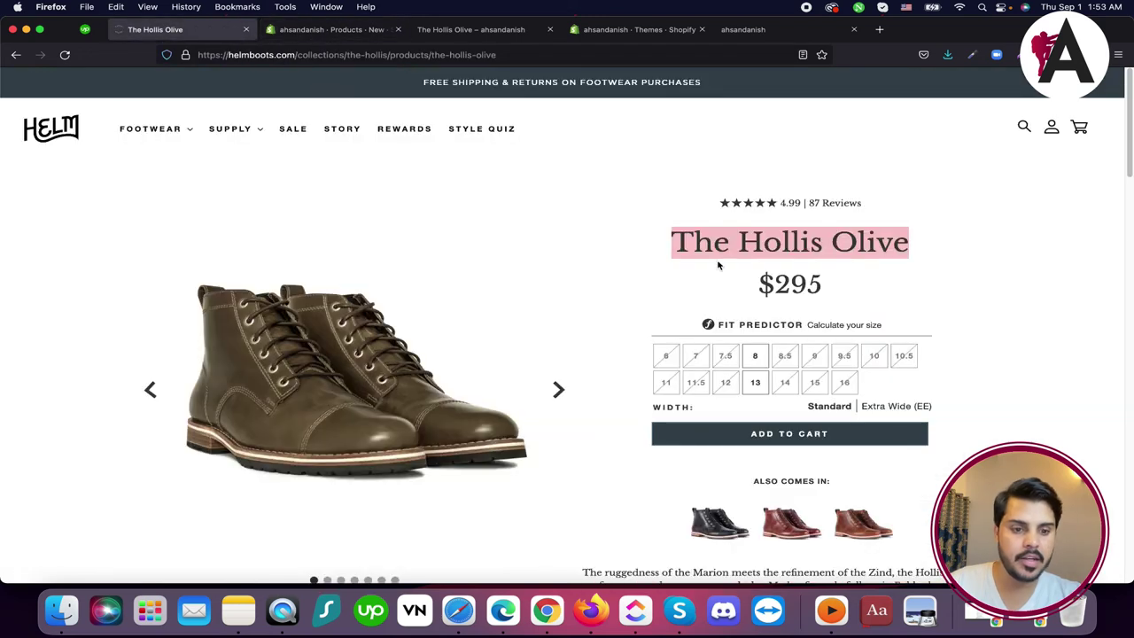
scroll(712, 341, down, 3)
triple_click(724, 395)
key(super+c)
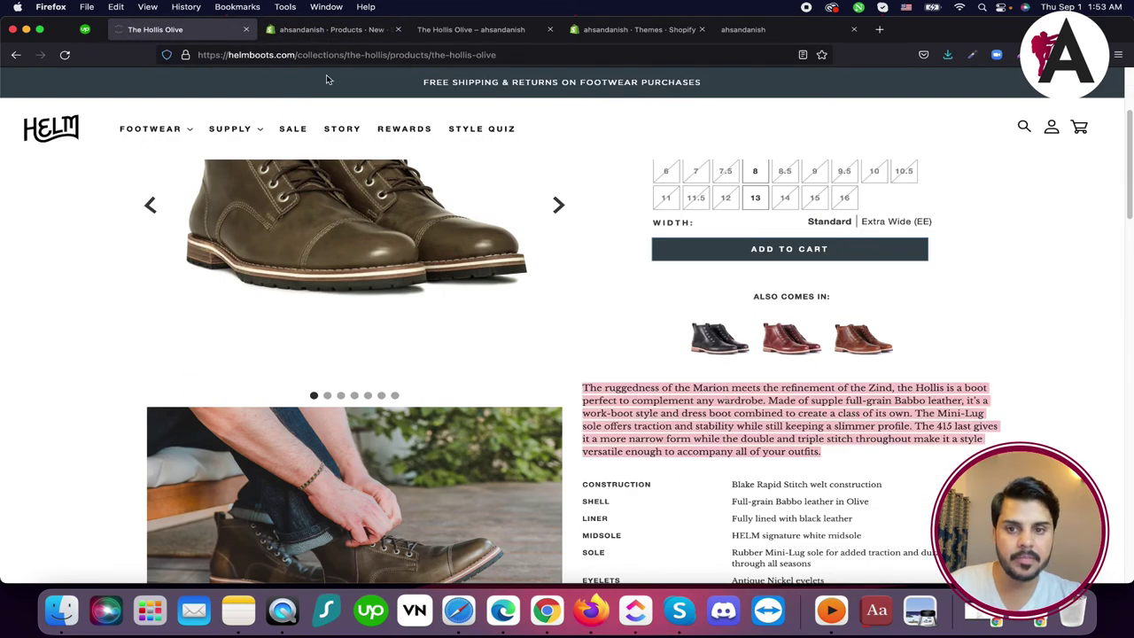
key(ctrl+Tab)
click(572, 287)
key(super+v)
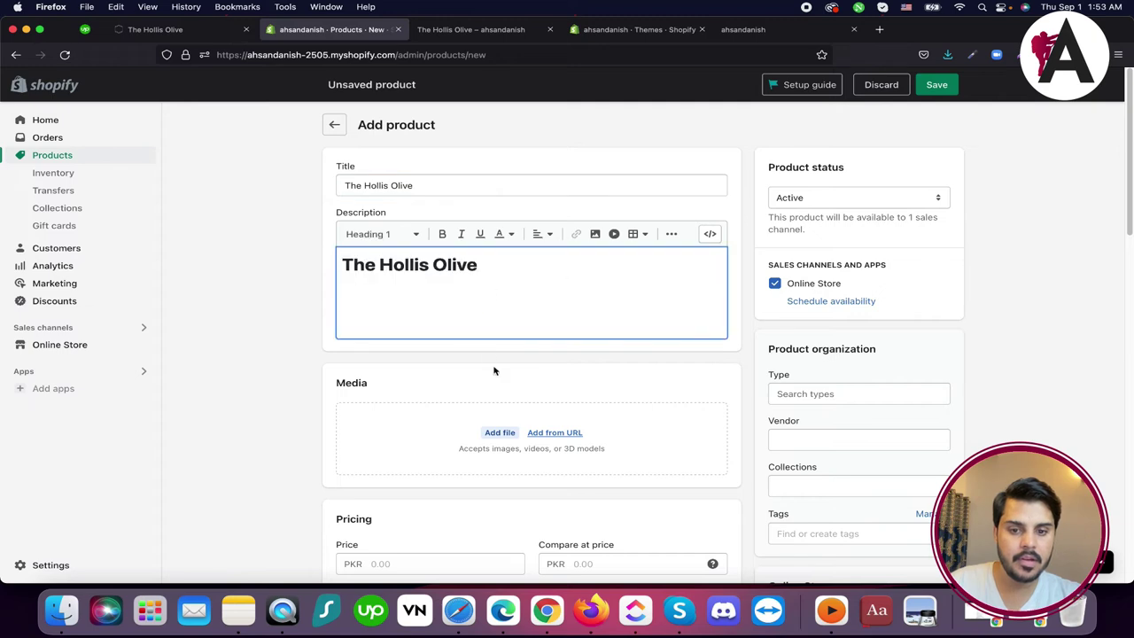
triple_click(439, 266)
key(BackSpace)
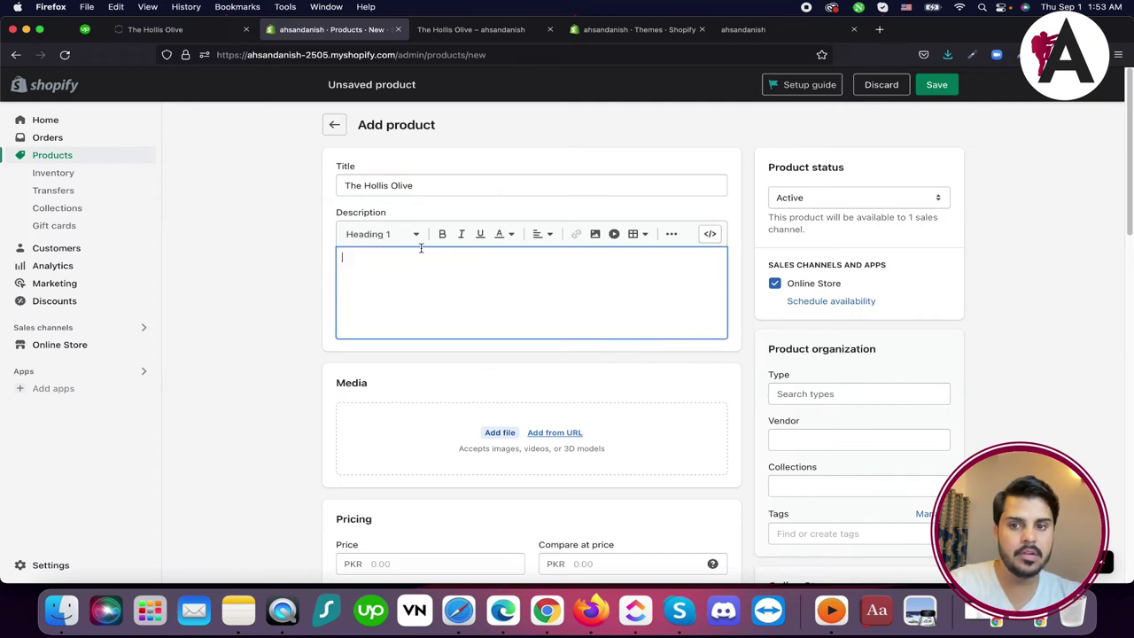
Copy the boot's description paragraph from the HELM page into the new product's empty description
click(186, 32)
triple_click(707, 408)
key(super+c)
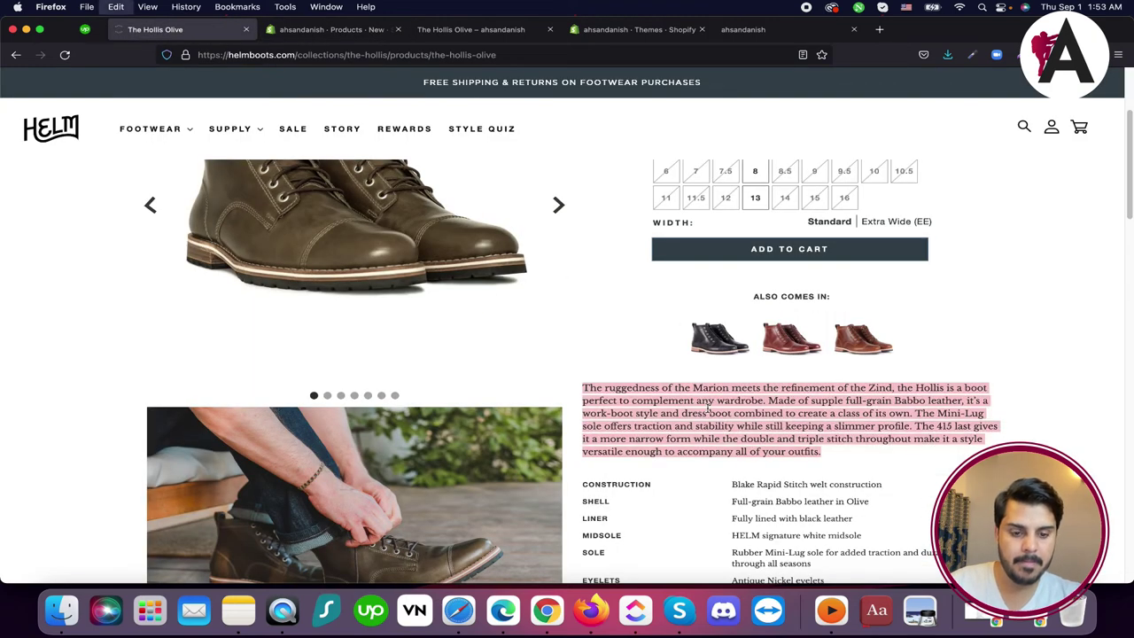
click(331, 29)
key(super+v)
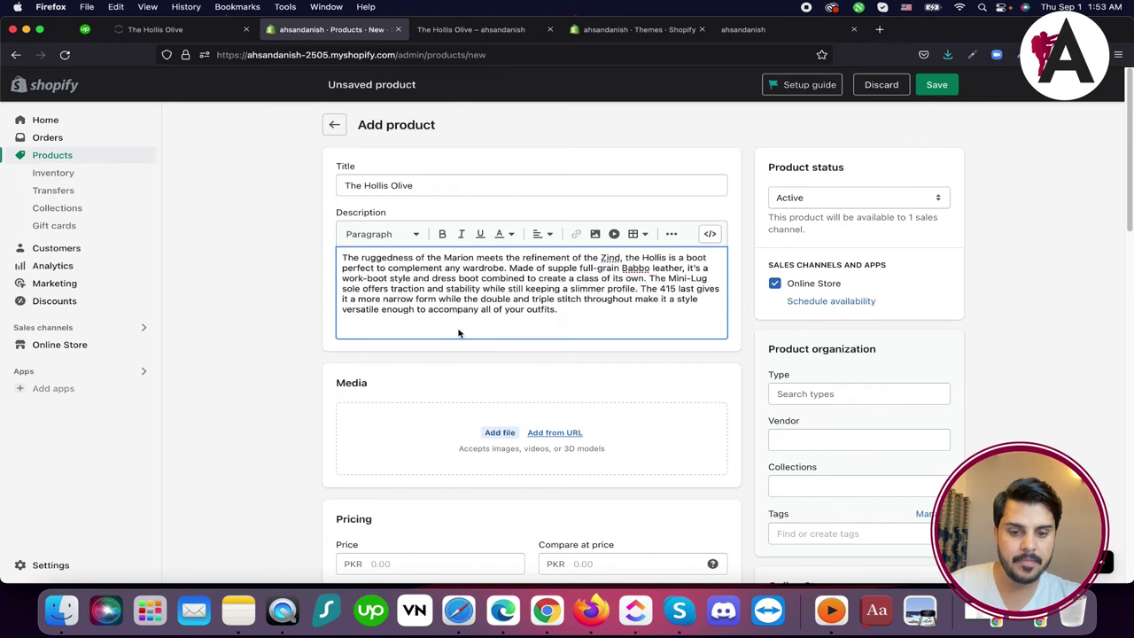
Upload the boot pair image from the Desktop as product media, followed by the sole and toe-view images
scroll(478, 345, down, 3)
click(503, 315)
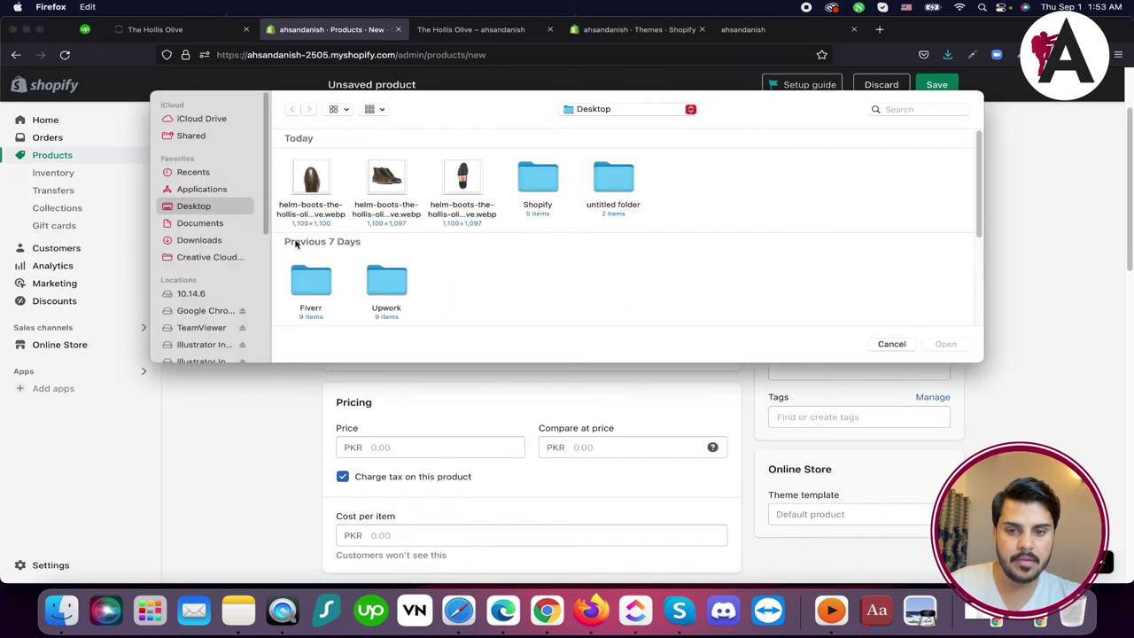
double_click(390, 182)
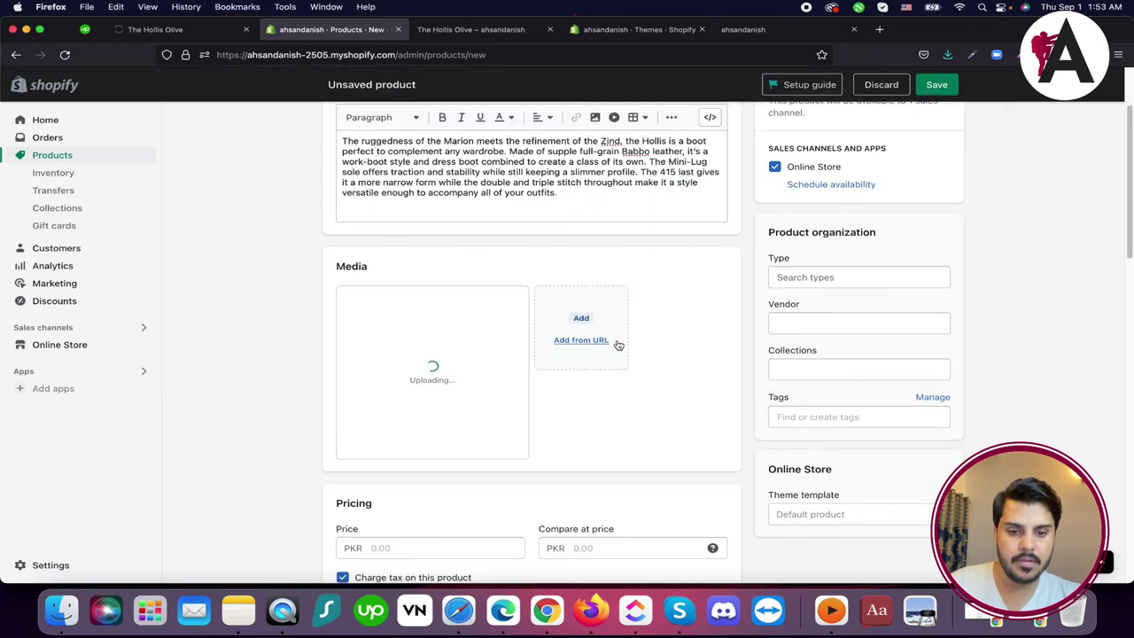
click(594, 308)
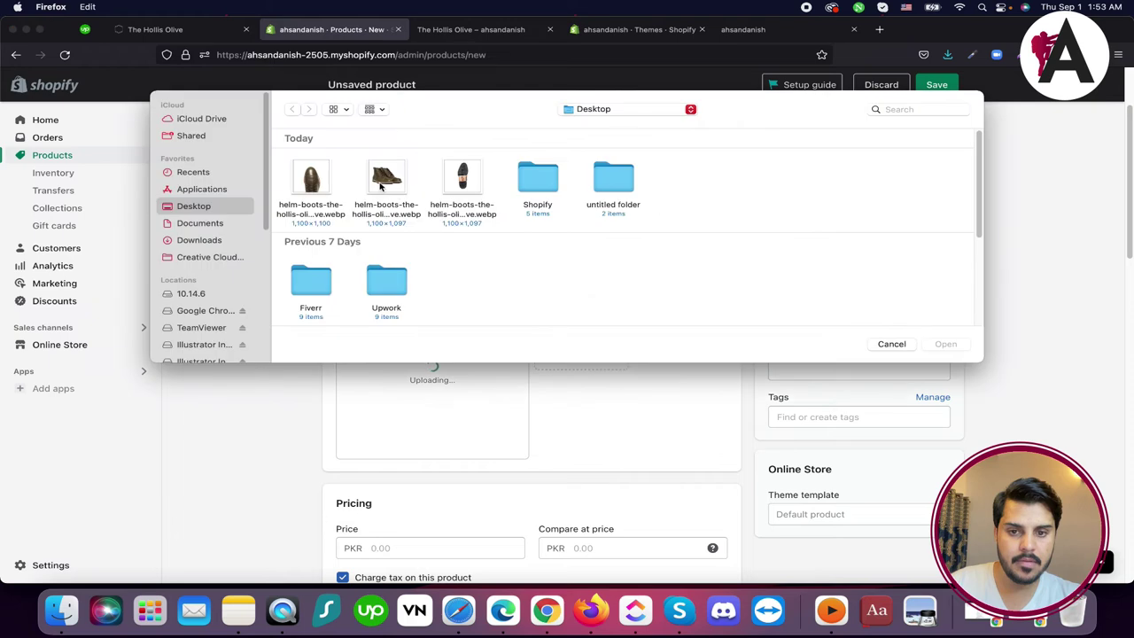
click(462, 179)
super+click(311, 182)
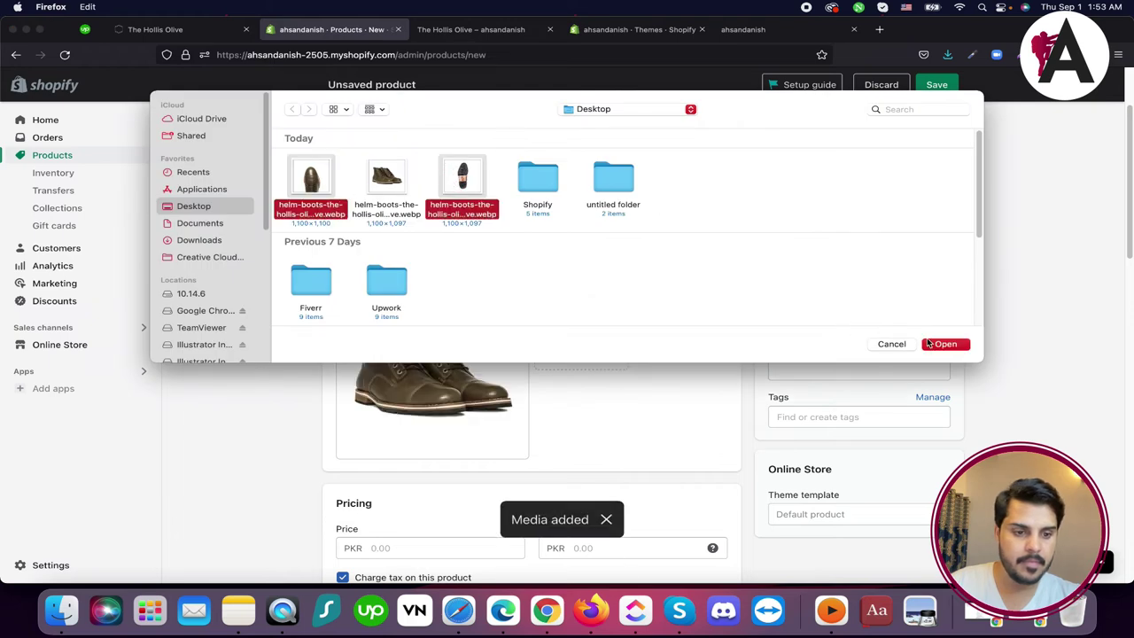
key(Return)
Set the product's price to PKR 9,000 and its compare-at price to PKR 5,000
scroll(576, 363, down, 5)
click(411, 307)
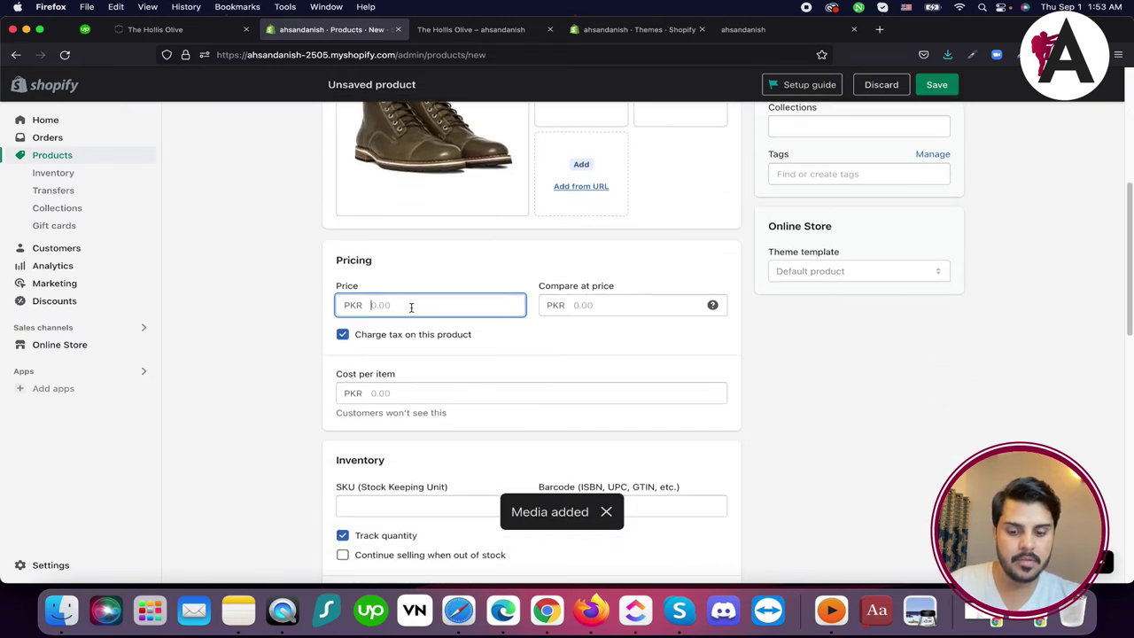
click(543, 305)
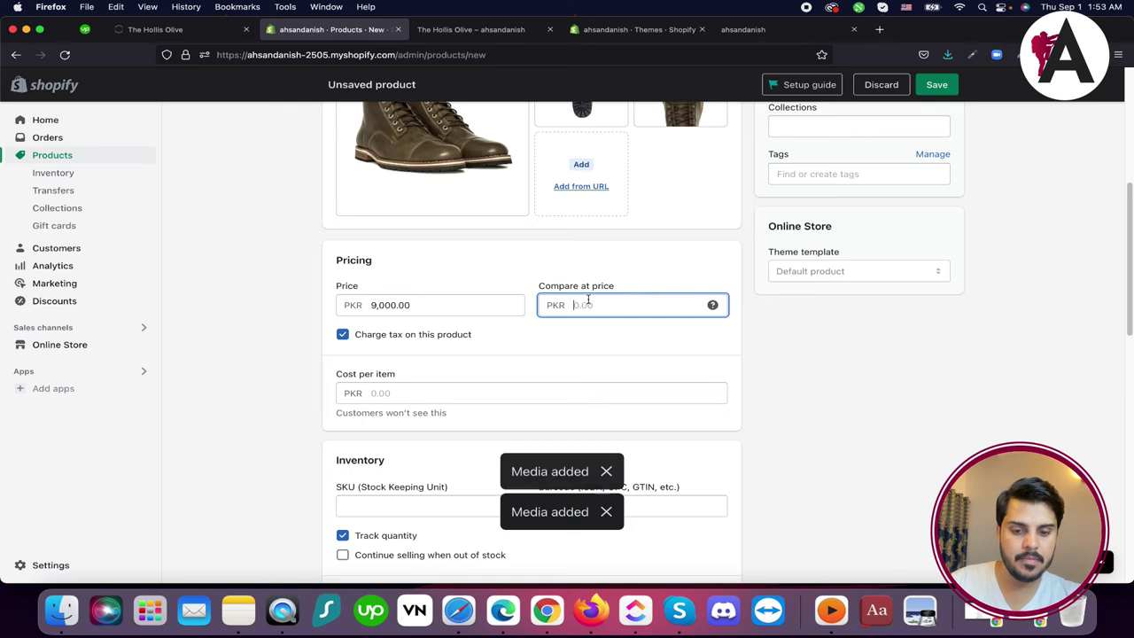
text(5000)
scroll(470, 359, down, 3)
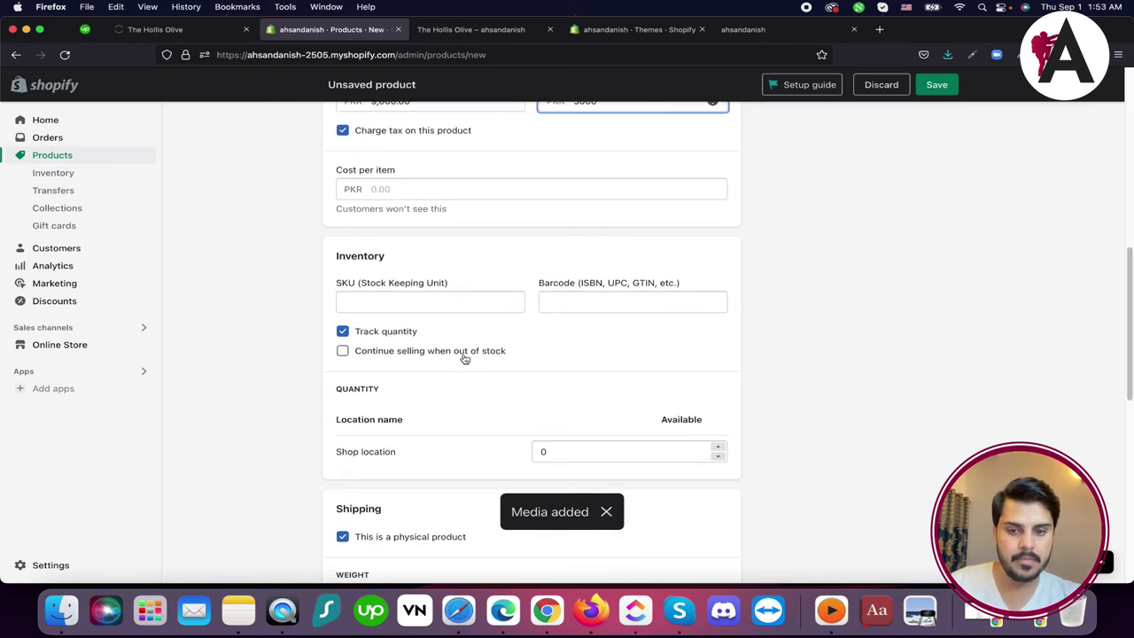
Leave the cost per item empty and set the SKU to the store owner's first name followed by 1
click(382, 189)
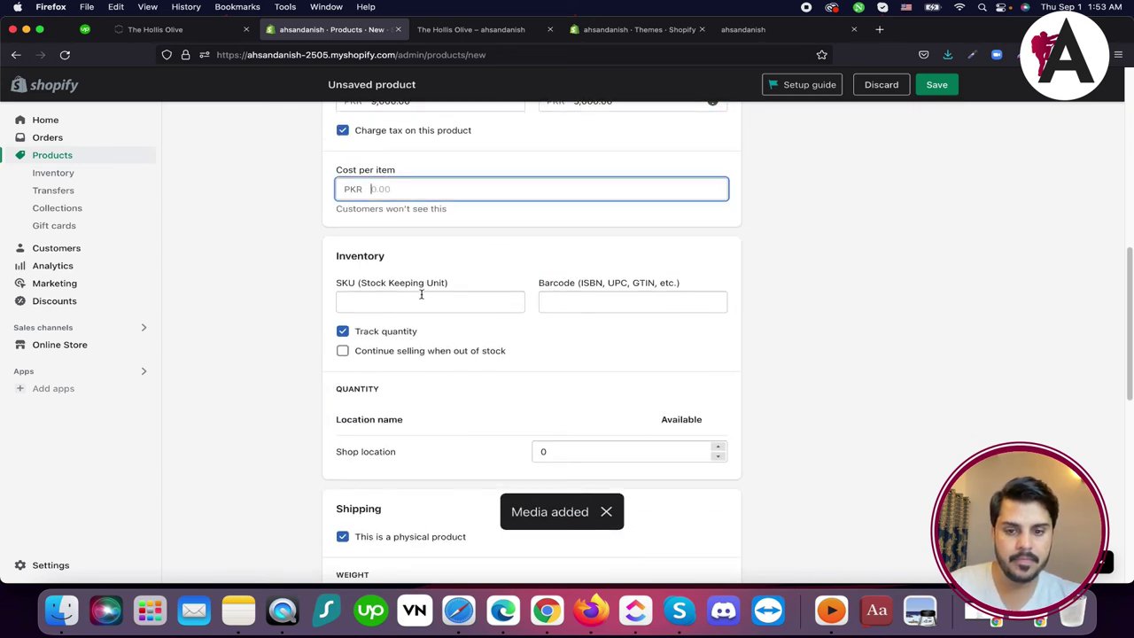
scroll(420, 293, down, 1)
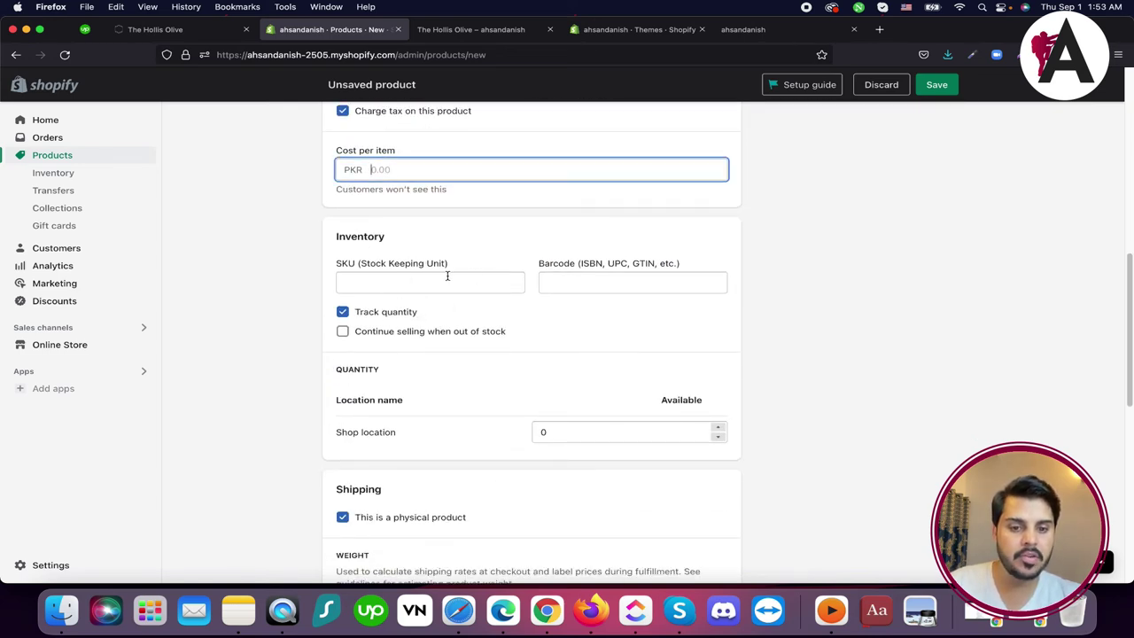
click(475, 275)
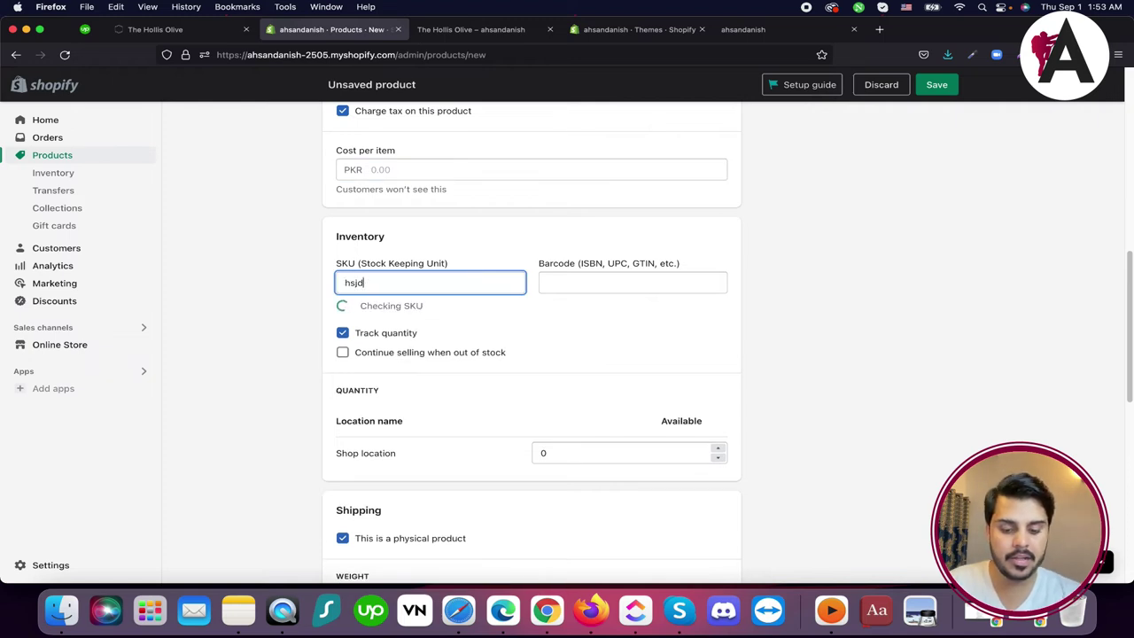
key(BackSpace)
key(BackSpace)
key(BackSpace)
key(BackSpace)
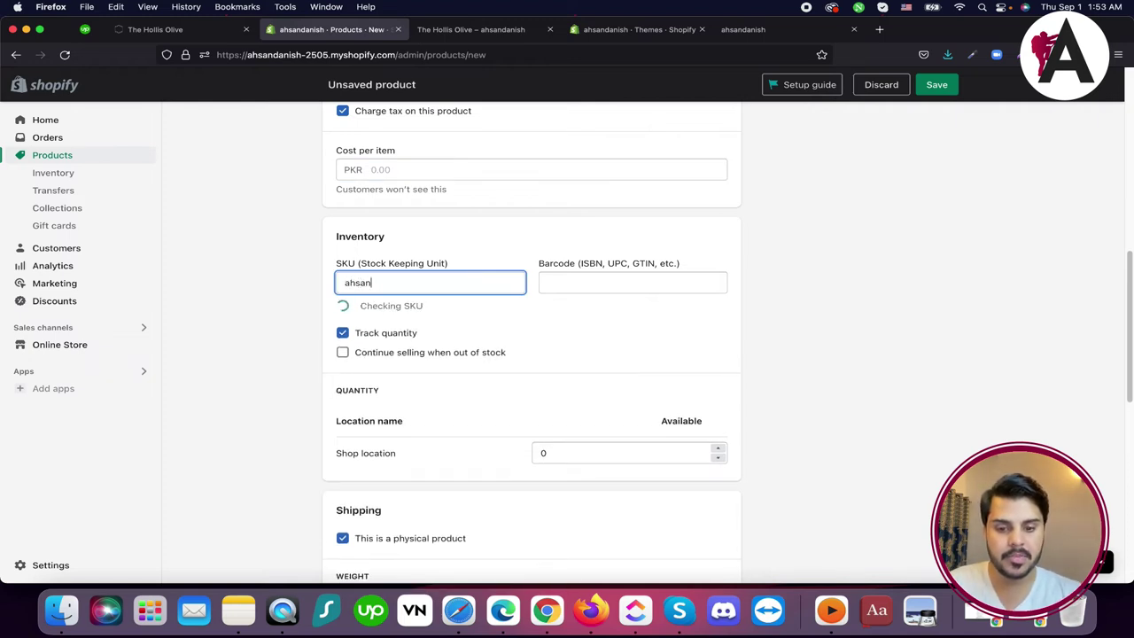
Review the shipping, options and search engine listing sections, and allow the product to continue selling when out of stock
scroll(532, 403, down, 2)
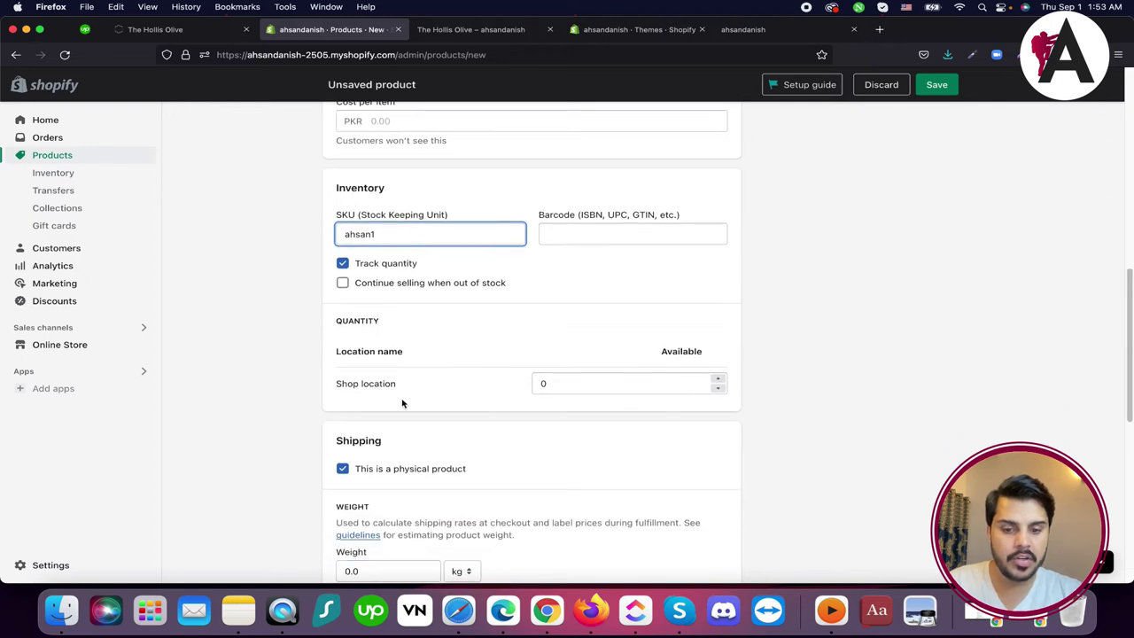
scroll(448, 388, down, 3)
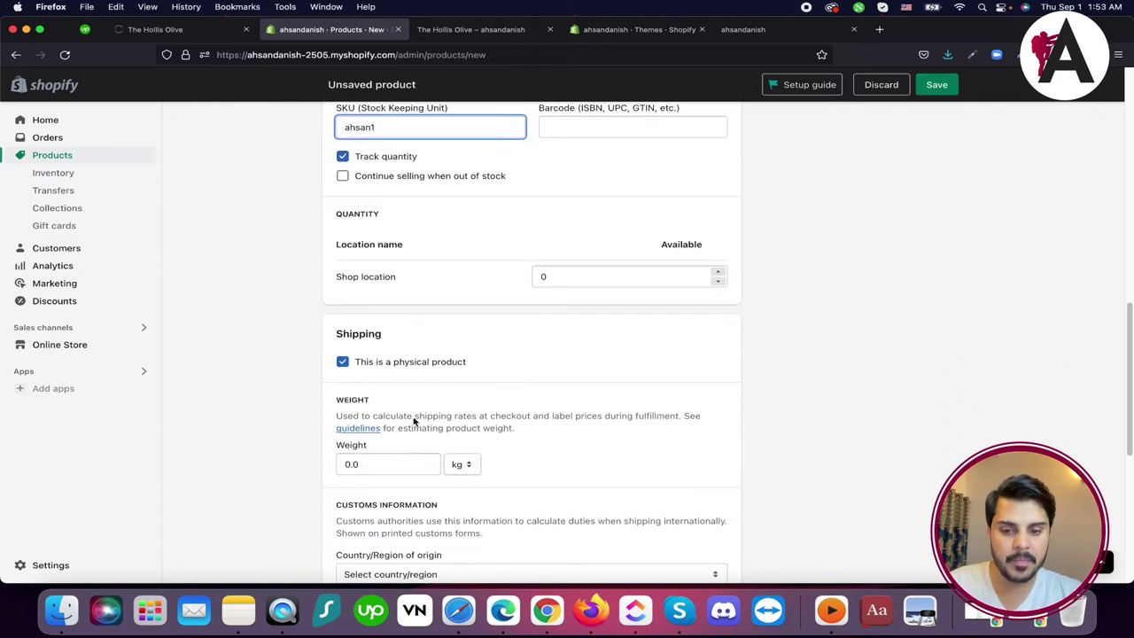
scroll(390, 443, down, 3)
scroll(393, 425, down, 8)
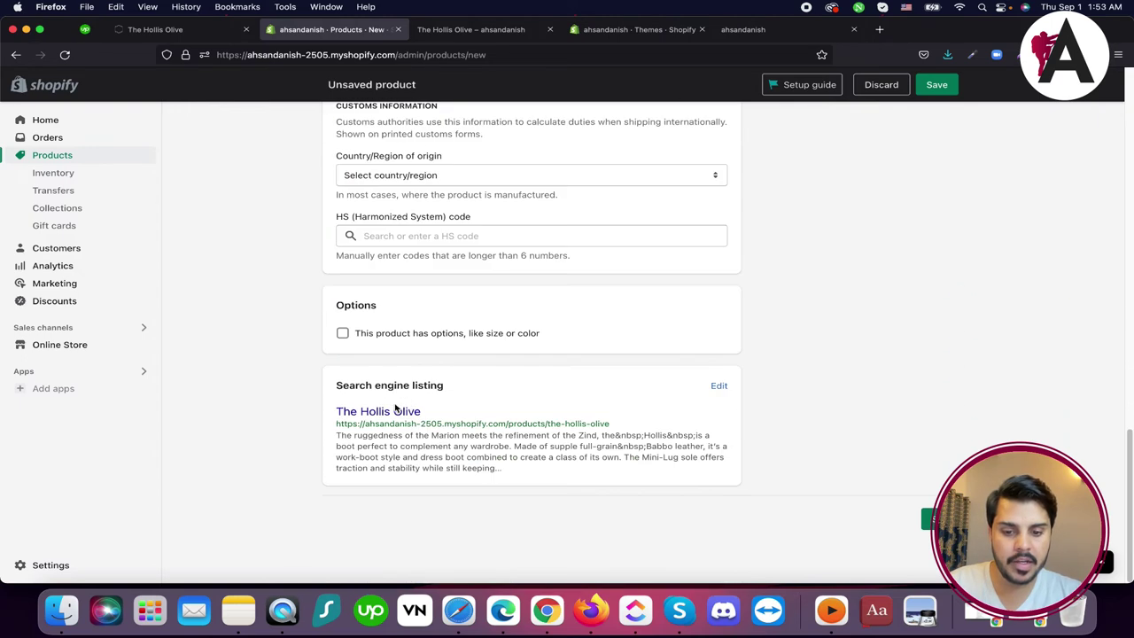
scroll(436, 402, up, 13)
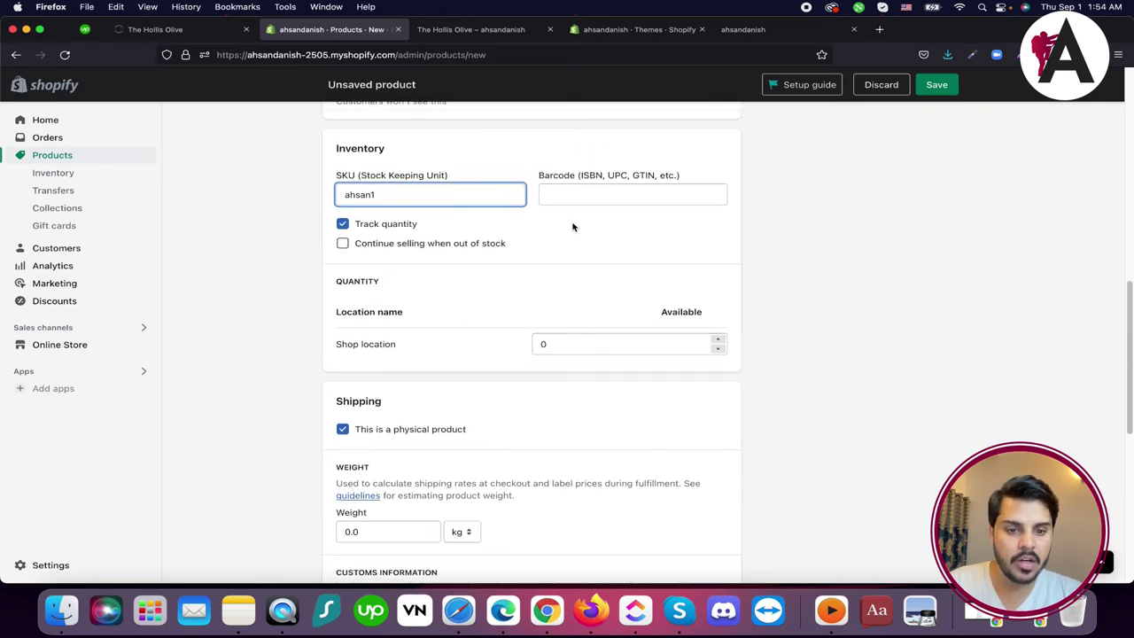
scroll(478, 266, up, 3)
click(342, 294)
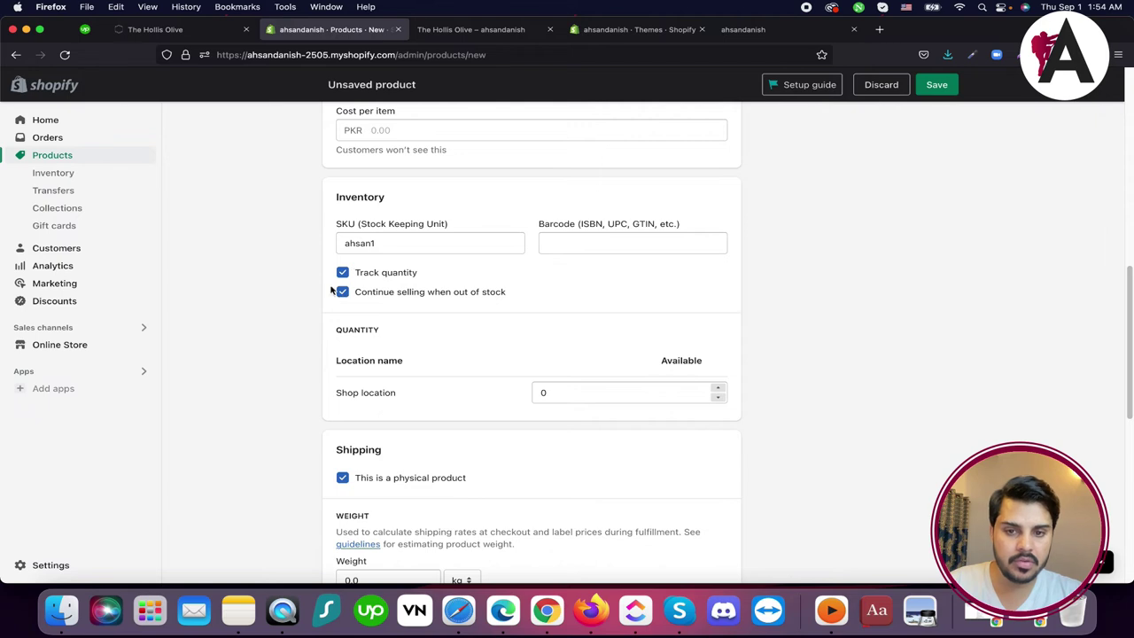
Save The Hollis Olive as a new product
scroll(392, 354, up, 5)
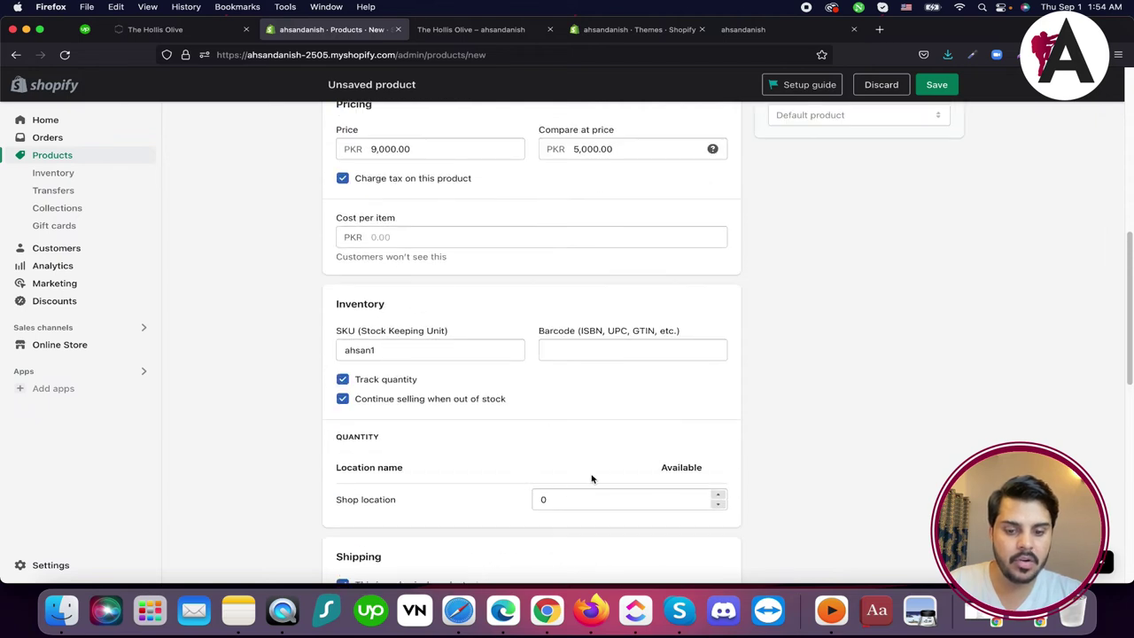
scroll(757, 457, up, 20)
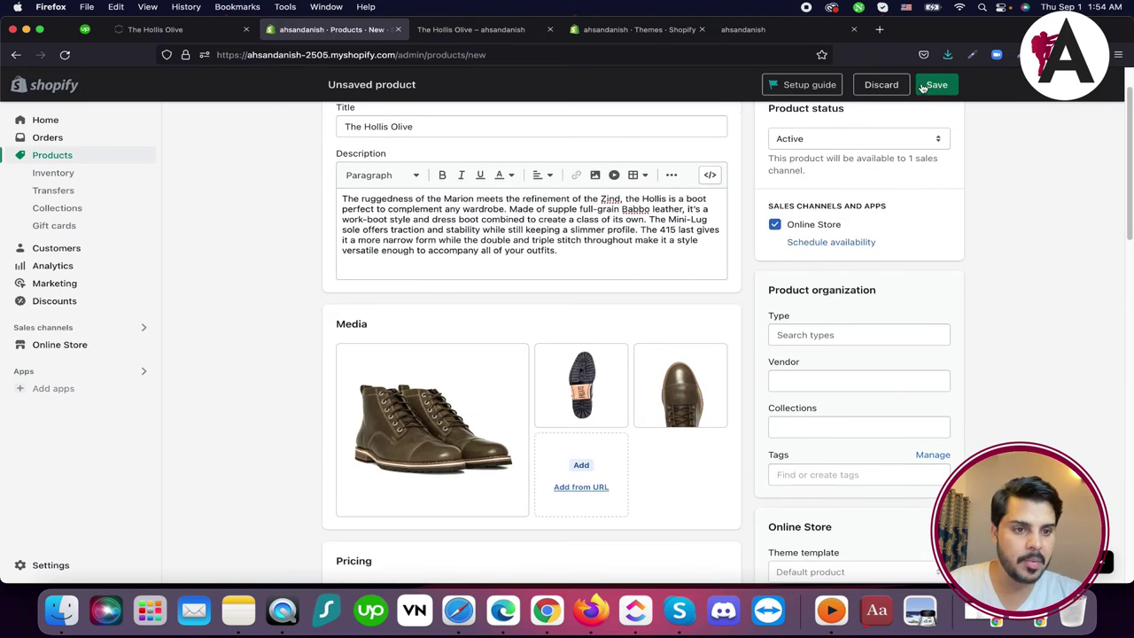
click(925, 86)
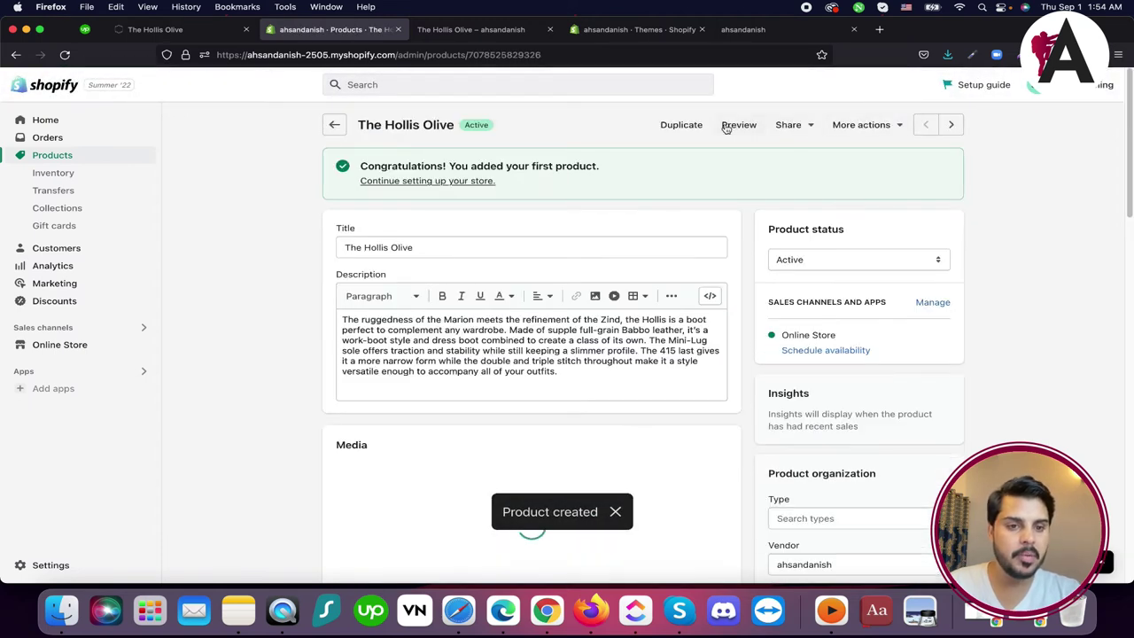
Preview The Hollis Olive in the storefront, raise its quantity to 2, and look over its image gallery
click(749, 126)
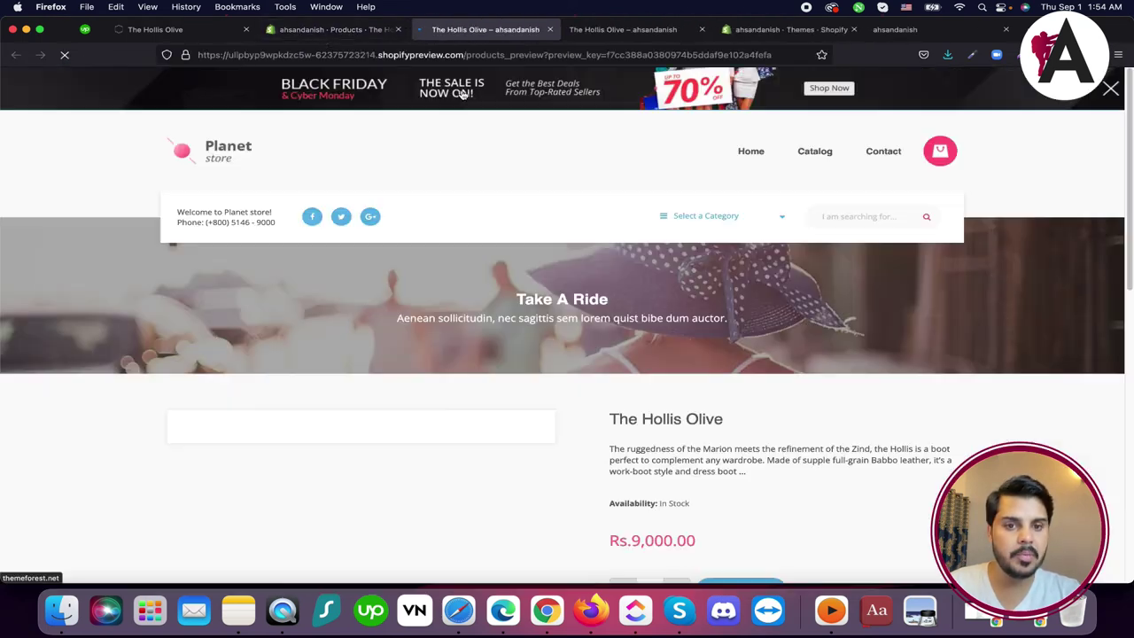
scroll(595, 300, down, 2)
click(676, 405)
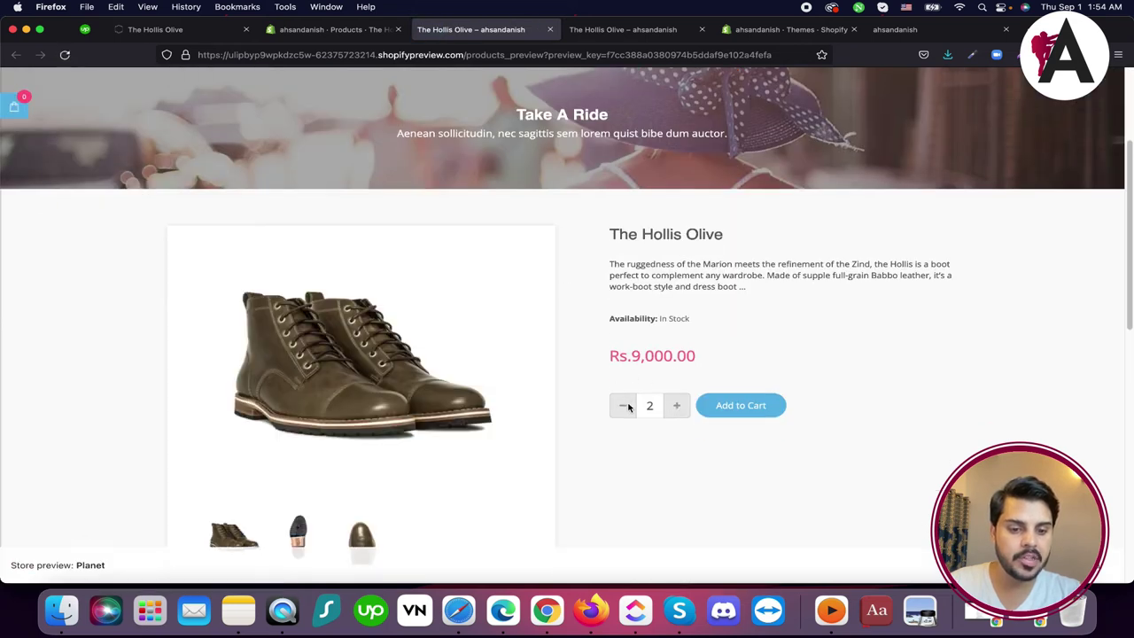
scroll(634, 407, down, 1)
scroll(531, 341, down, 1)
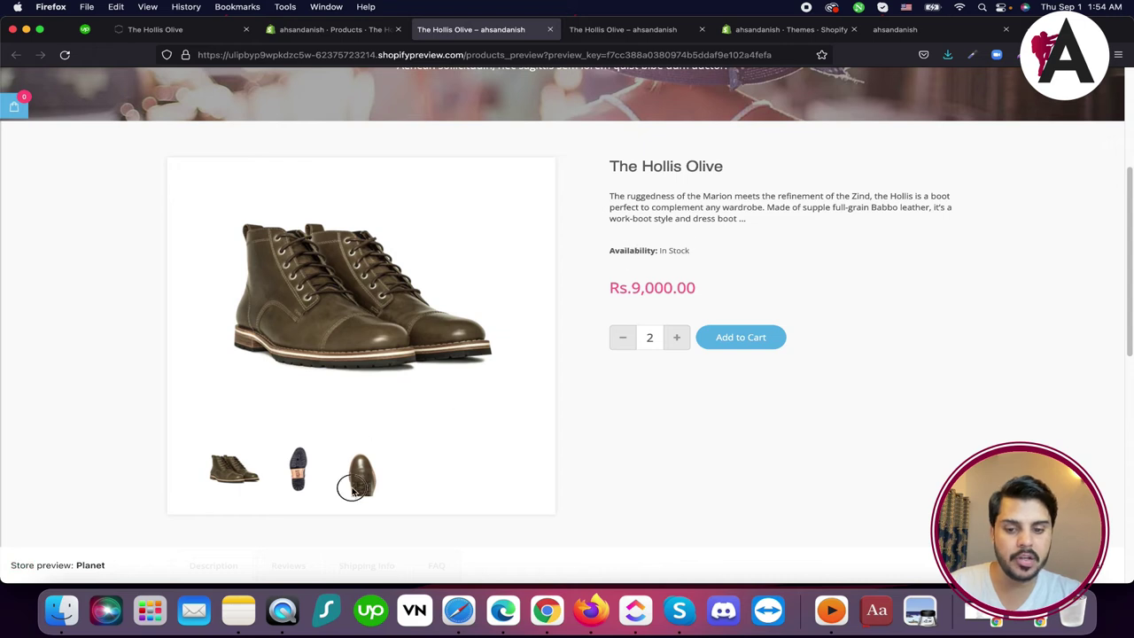
Return to The Hollis Olive's admin page and mark the product as having options like size or color
click(345, 29)
scroll(523, 310, down, 15)
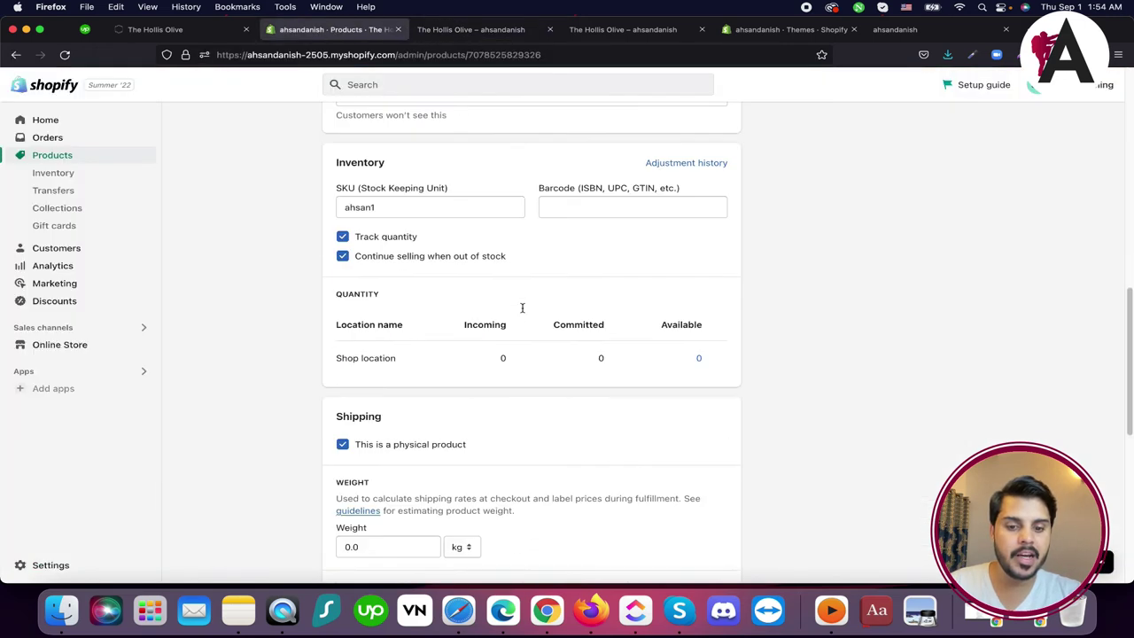
scroll(532, 283, down, 3)
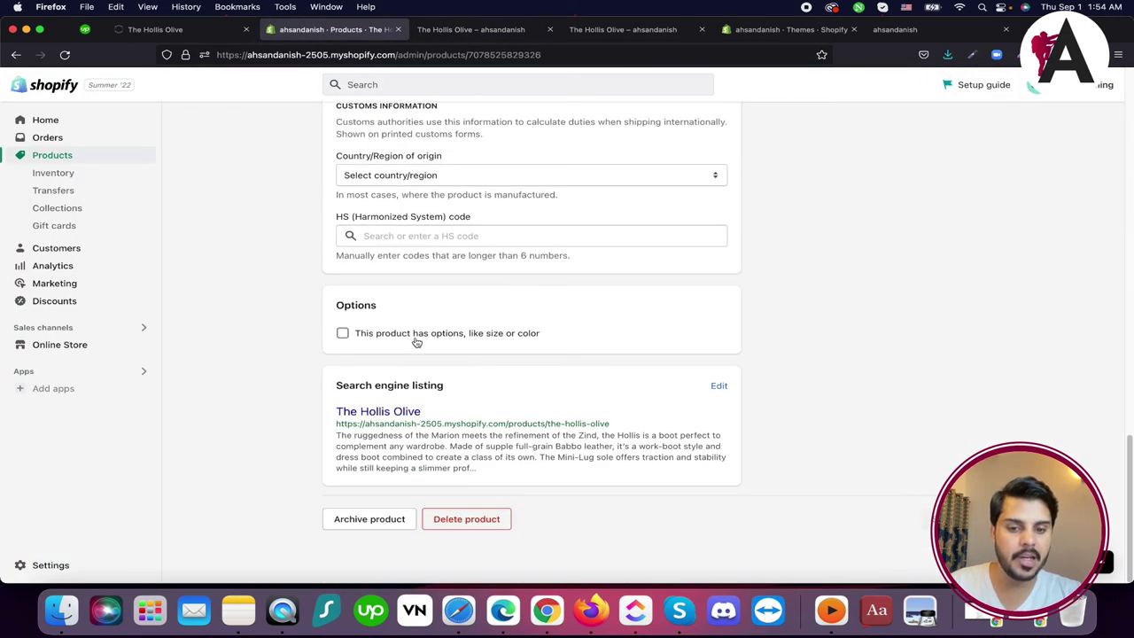
scroll(402, 346, up, 1)
click(381, 395)
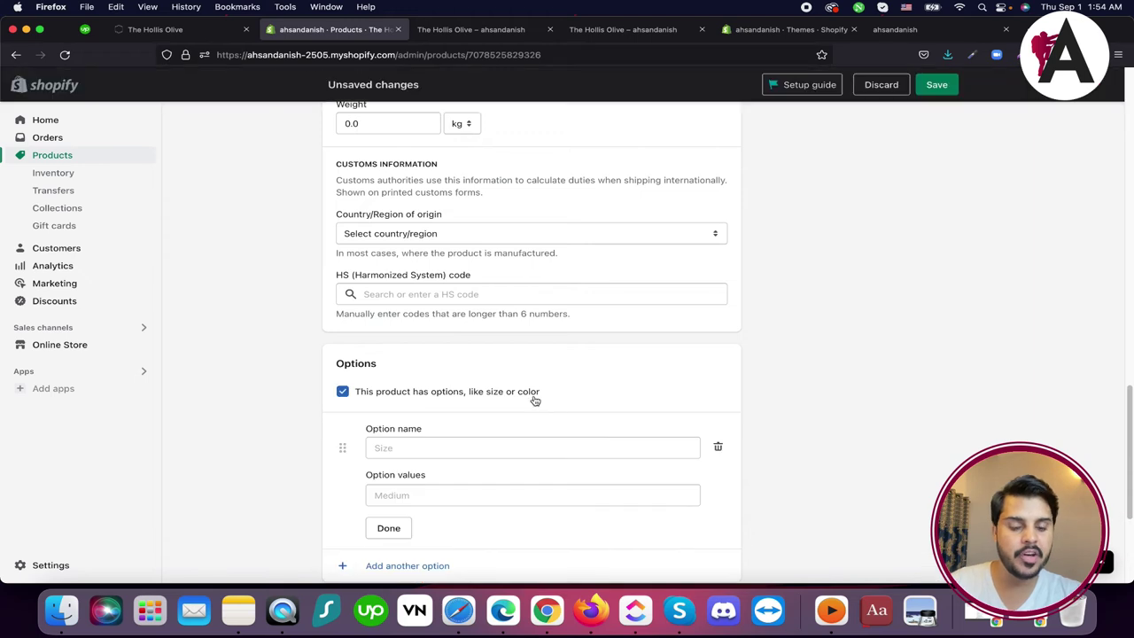
scroll(470, 438, down, 1)
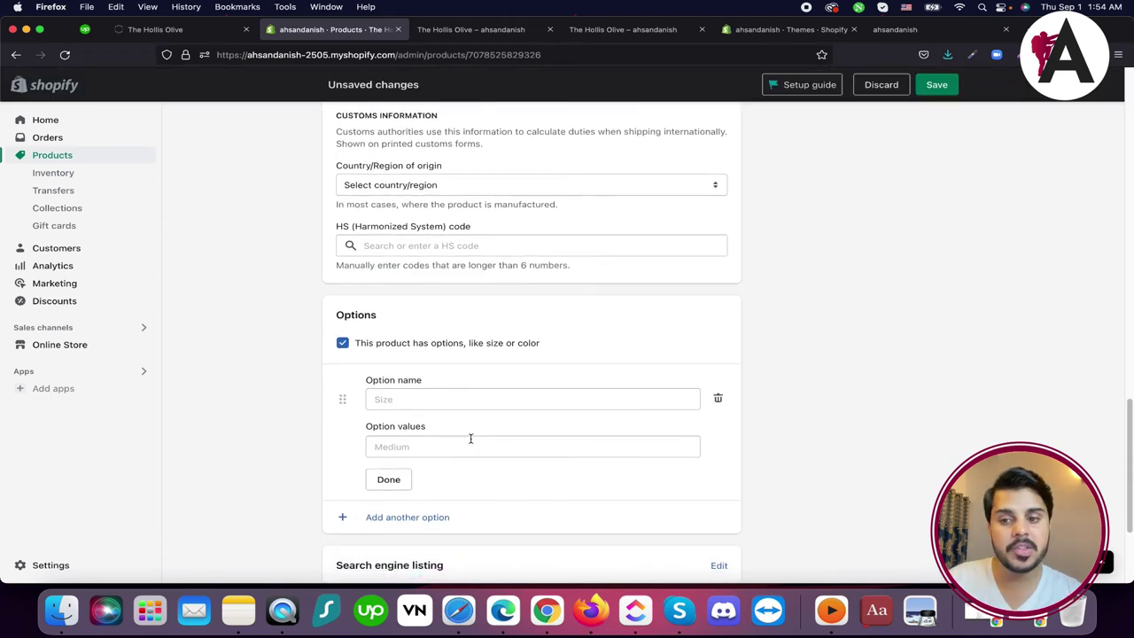